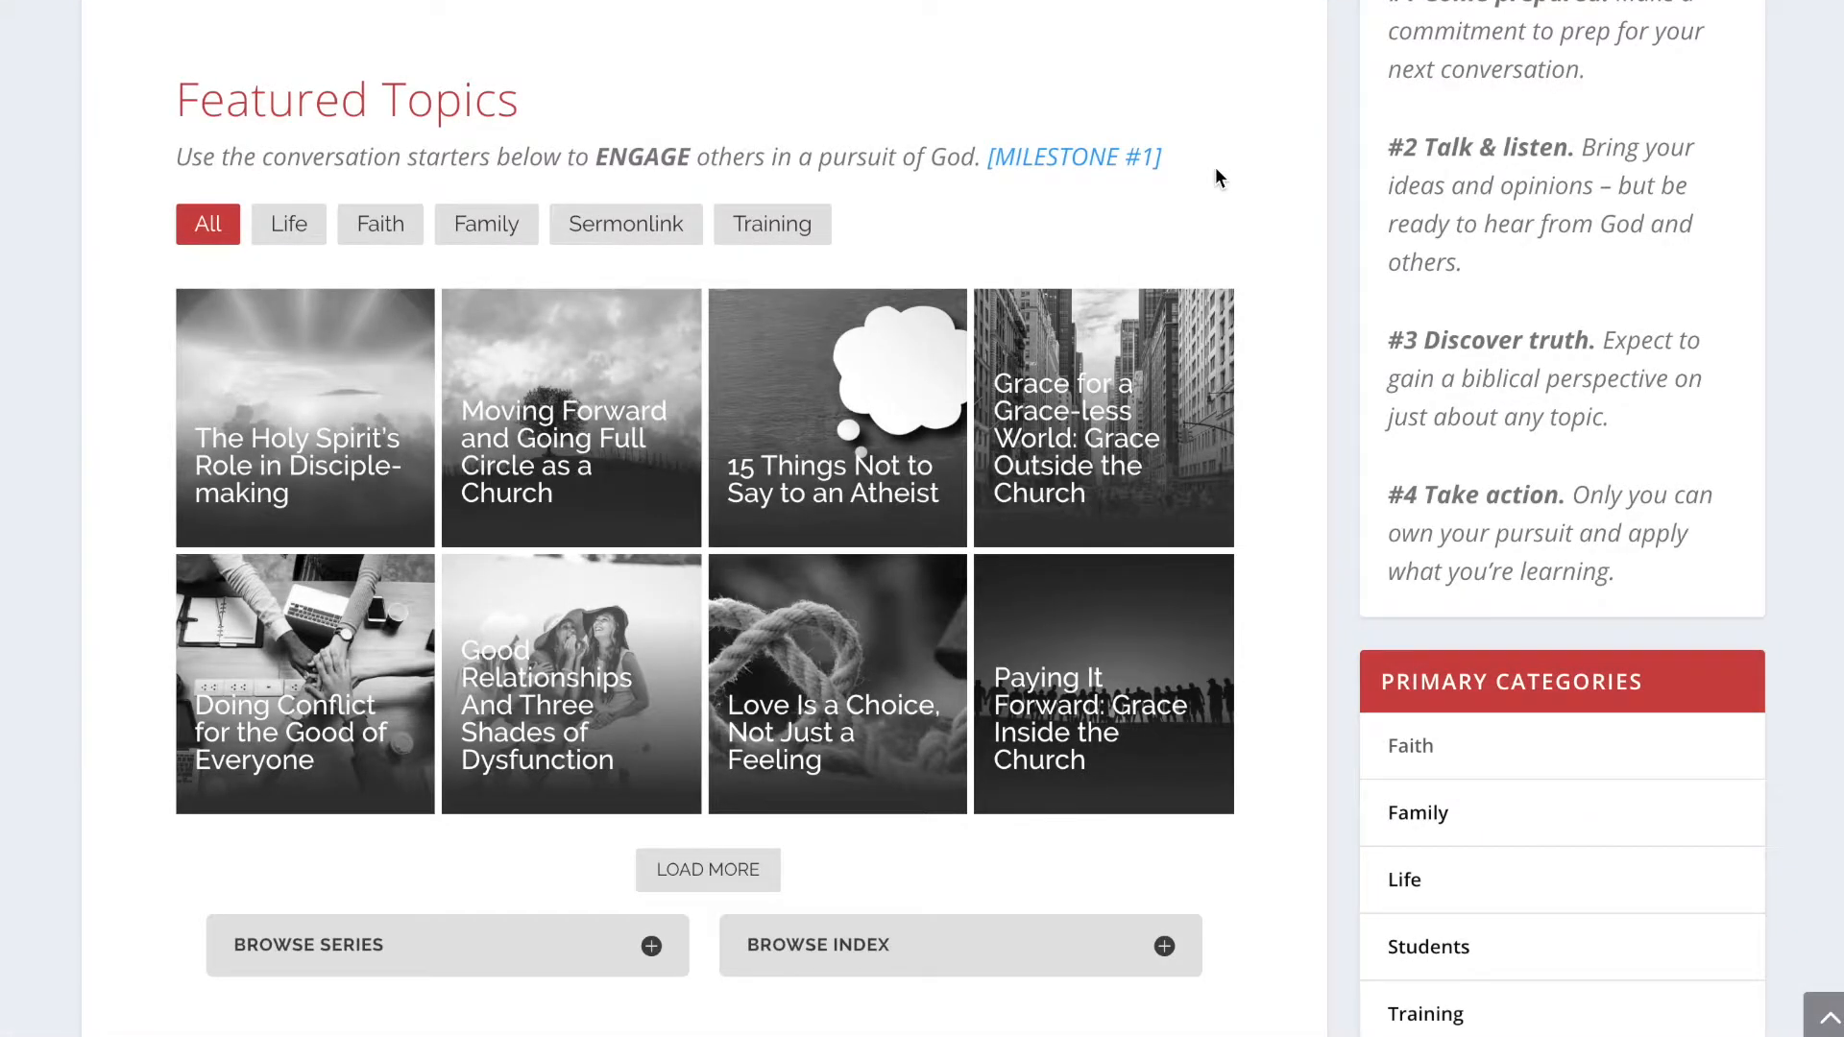
Open the Milestone #1 form from the Featured Topics section and look through its fields
{"action": "left_click", "coordinate": [1111, 161]}
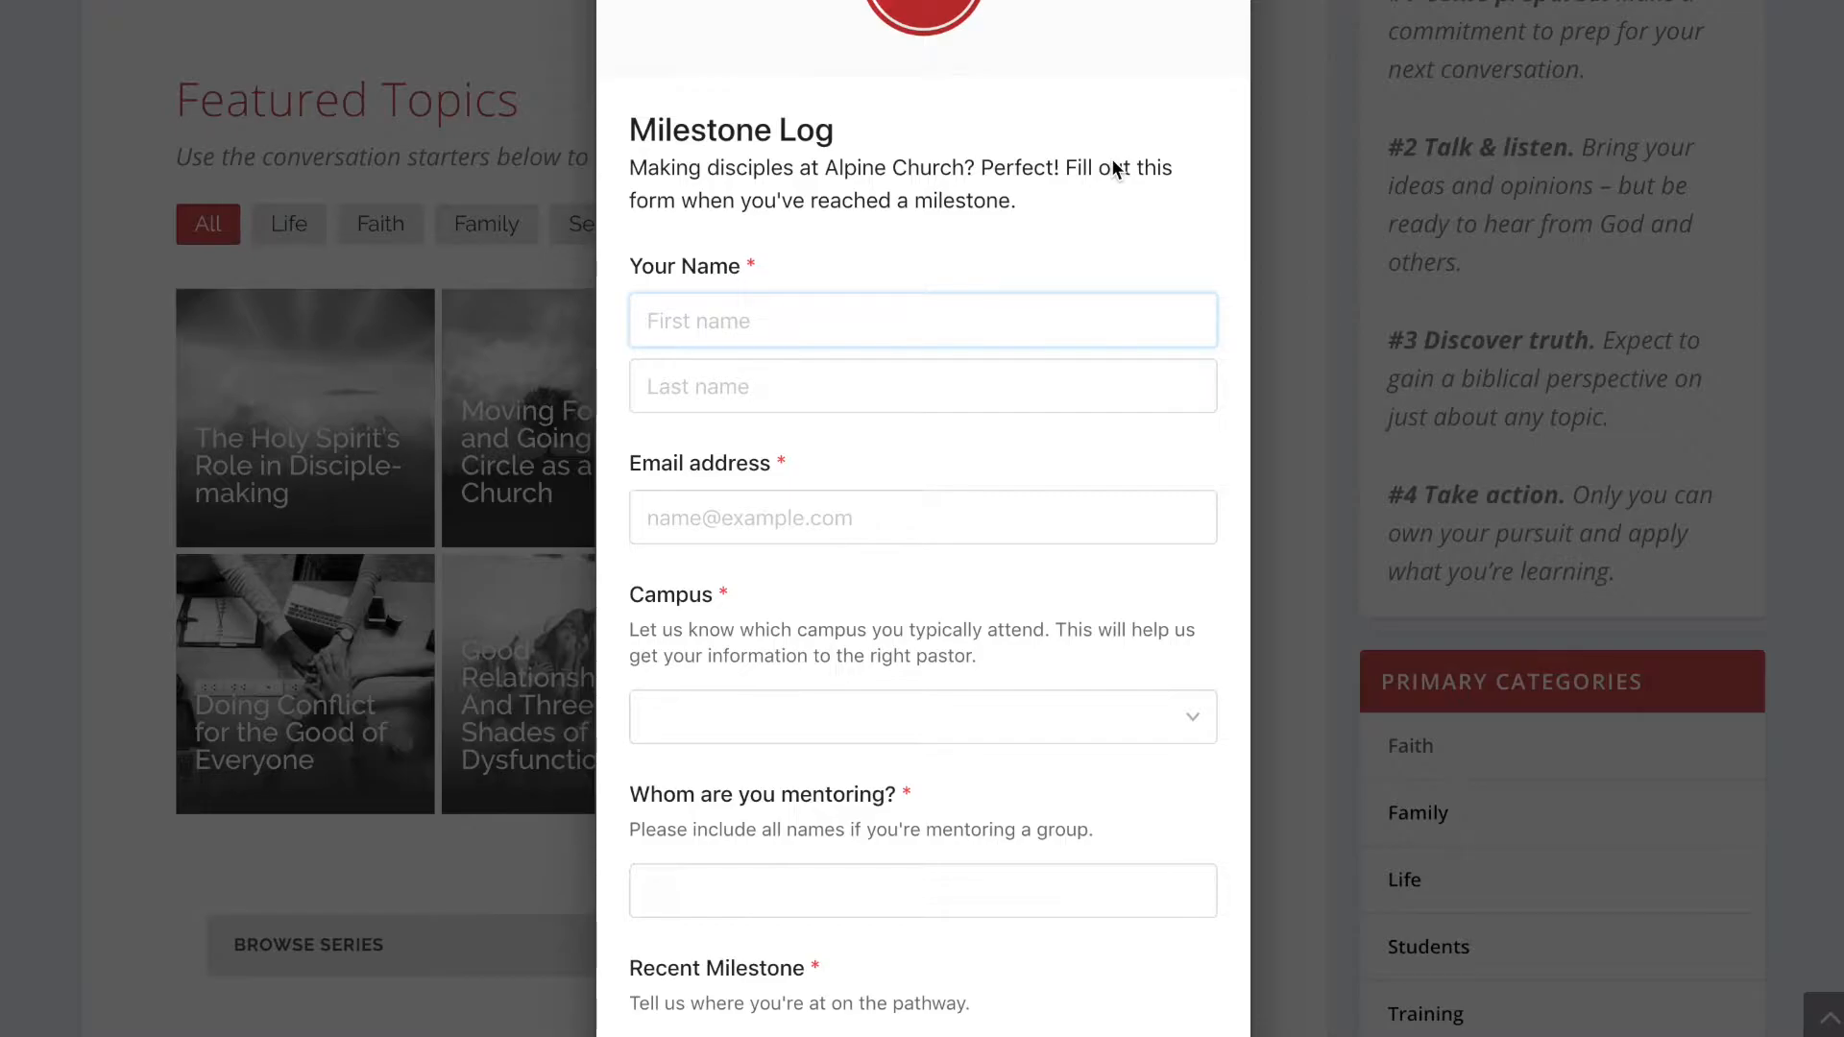
{"action": "scroll", "coordinate": [1114, 168], "scroll_direction": "down", "scroll_amount": 8}
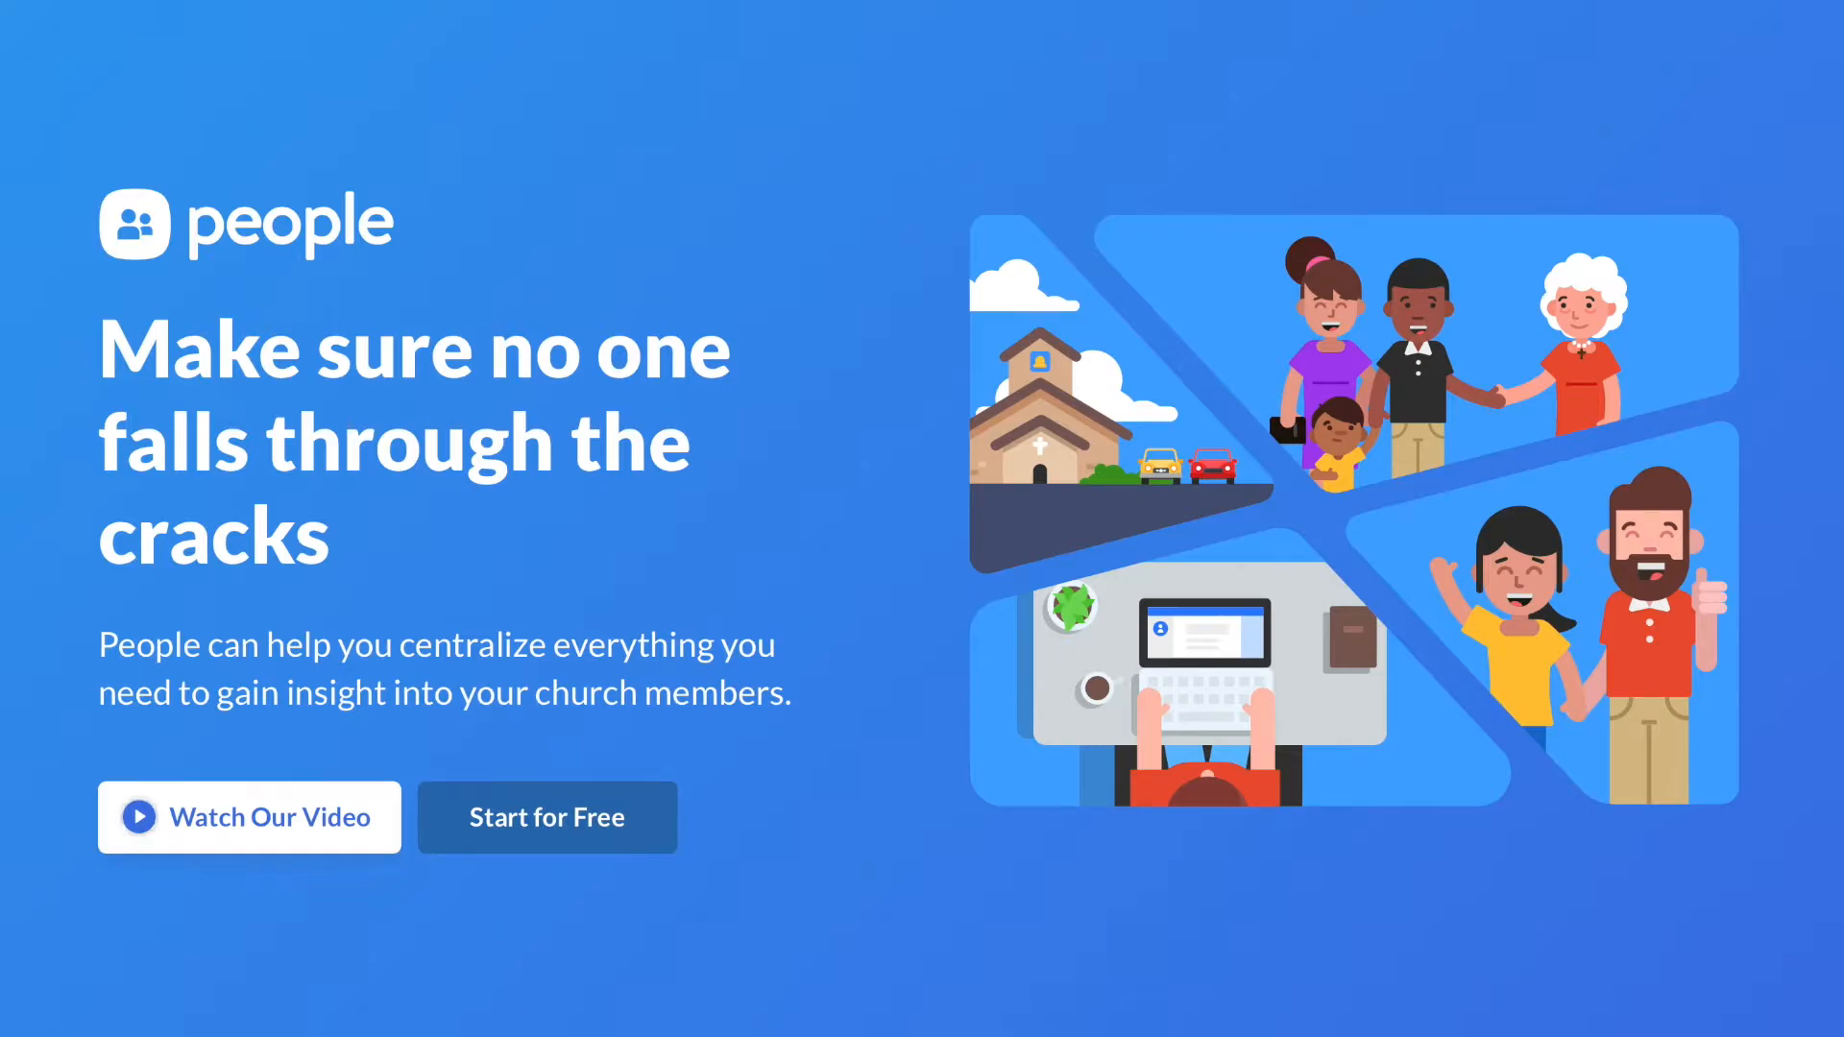
Start a free sign-up and deselect Check-Ins, Giving, Groups, Registrations, Resources and Services, keeping only People
{"action": "left_click", "coordinate": [564, 834]}
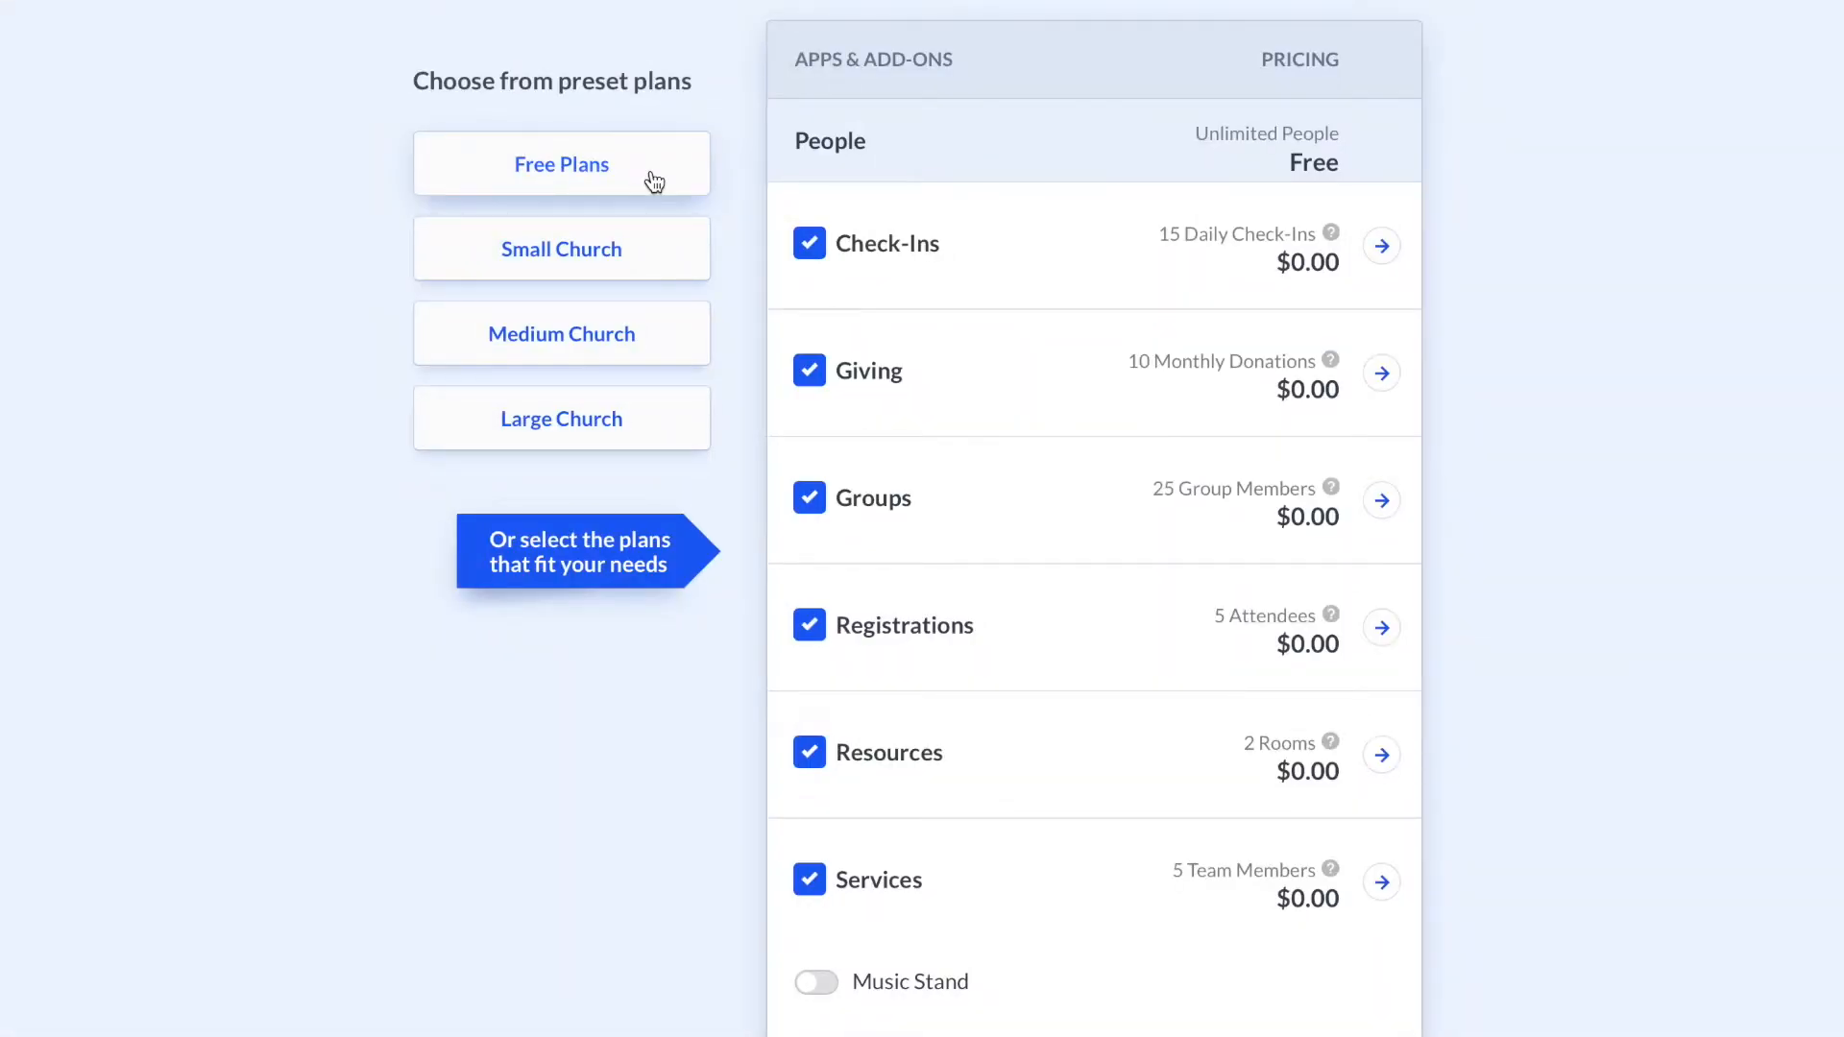
{"action": "left_click", "coordinate": [811, 244]}
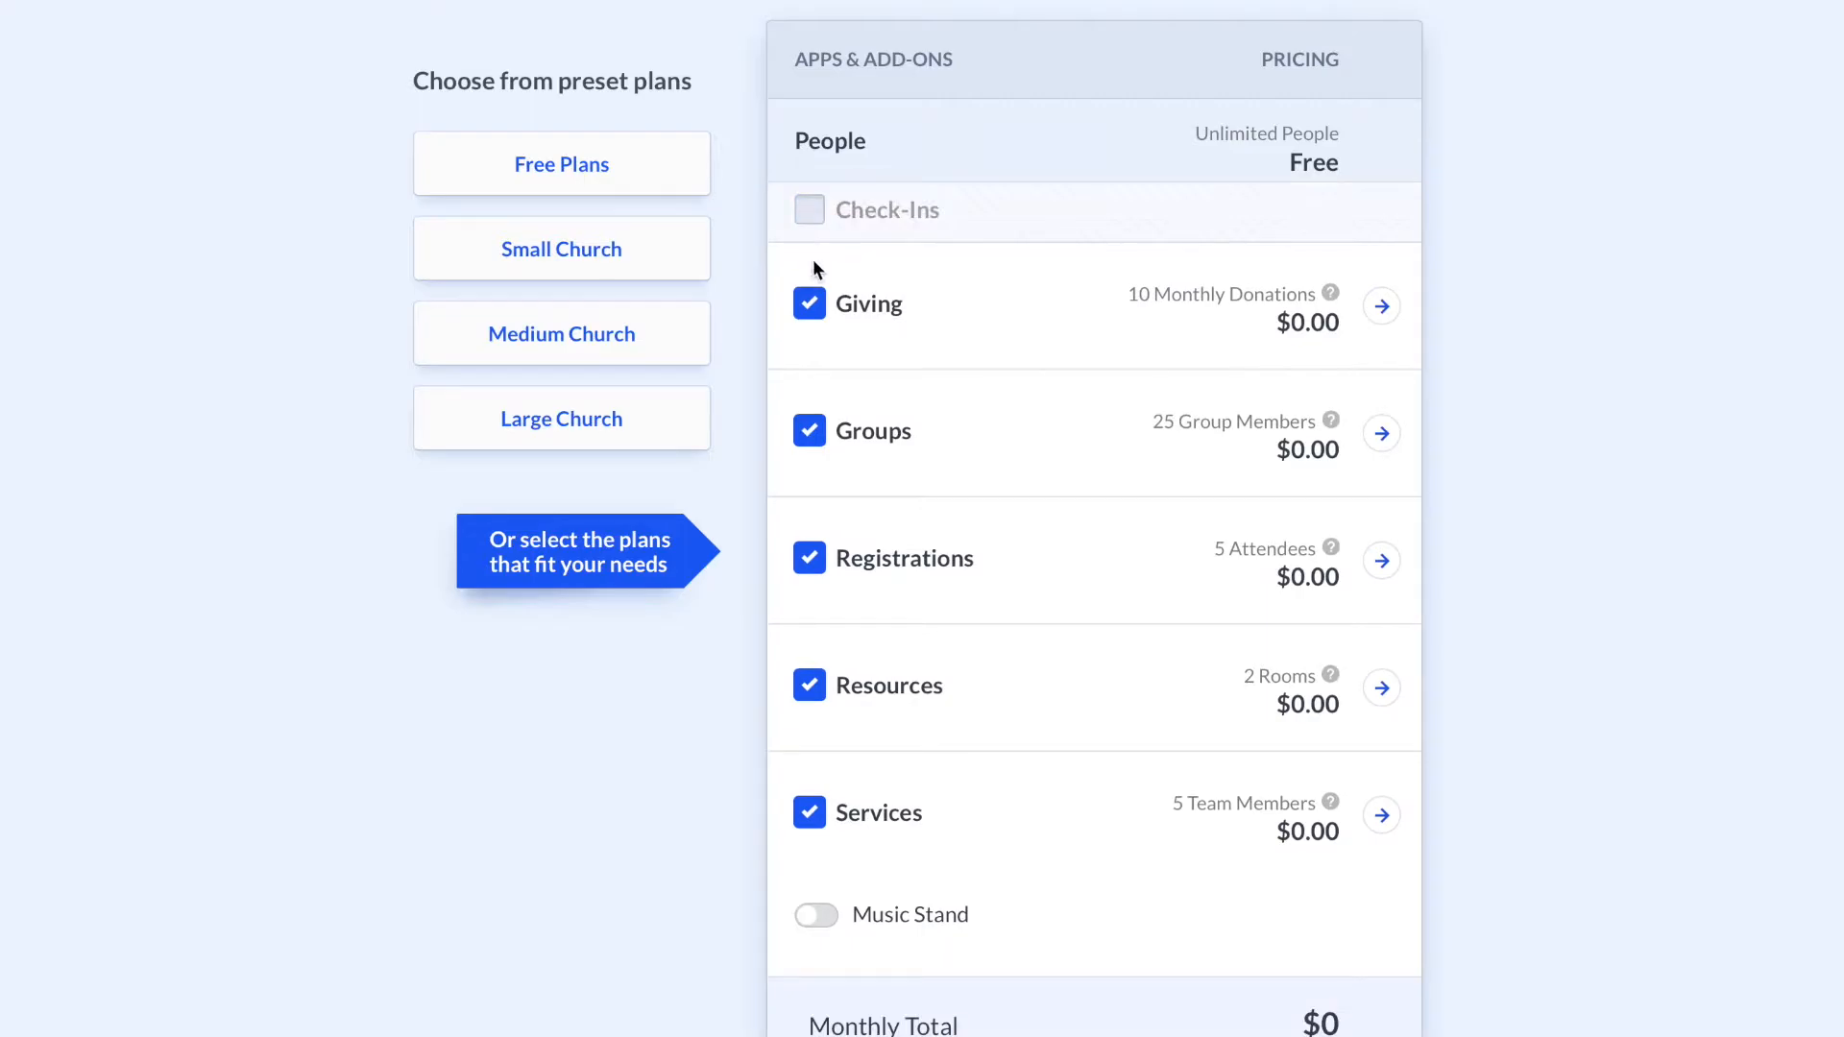
{"action": "left_click", "coordinate": [812, 301]}
{"action": "left_click", "coordinate": [811, 364]}
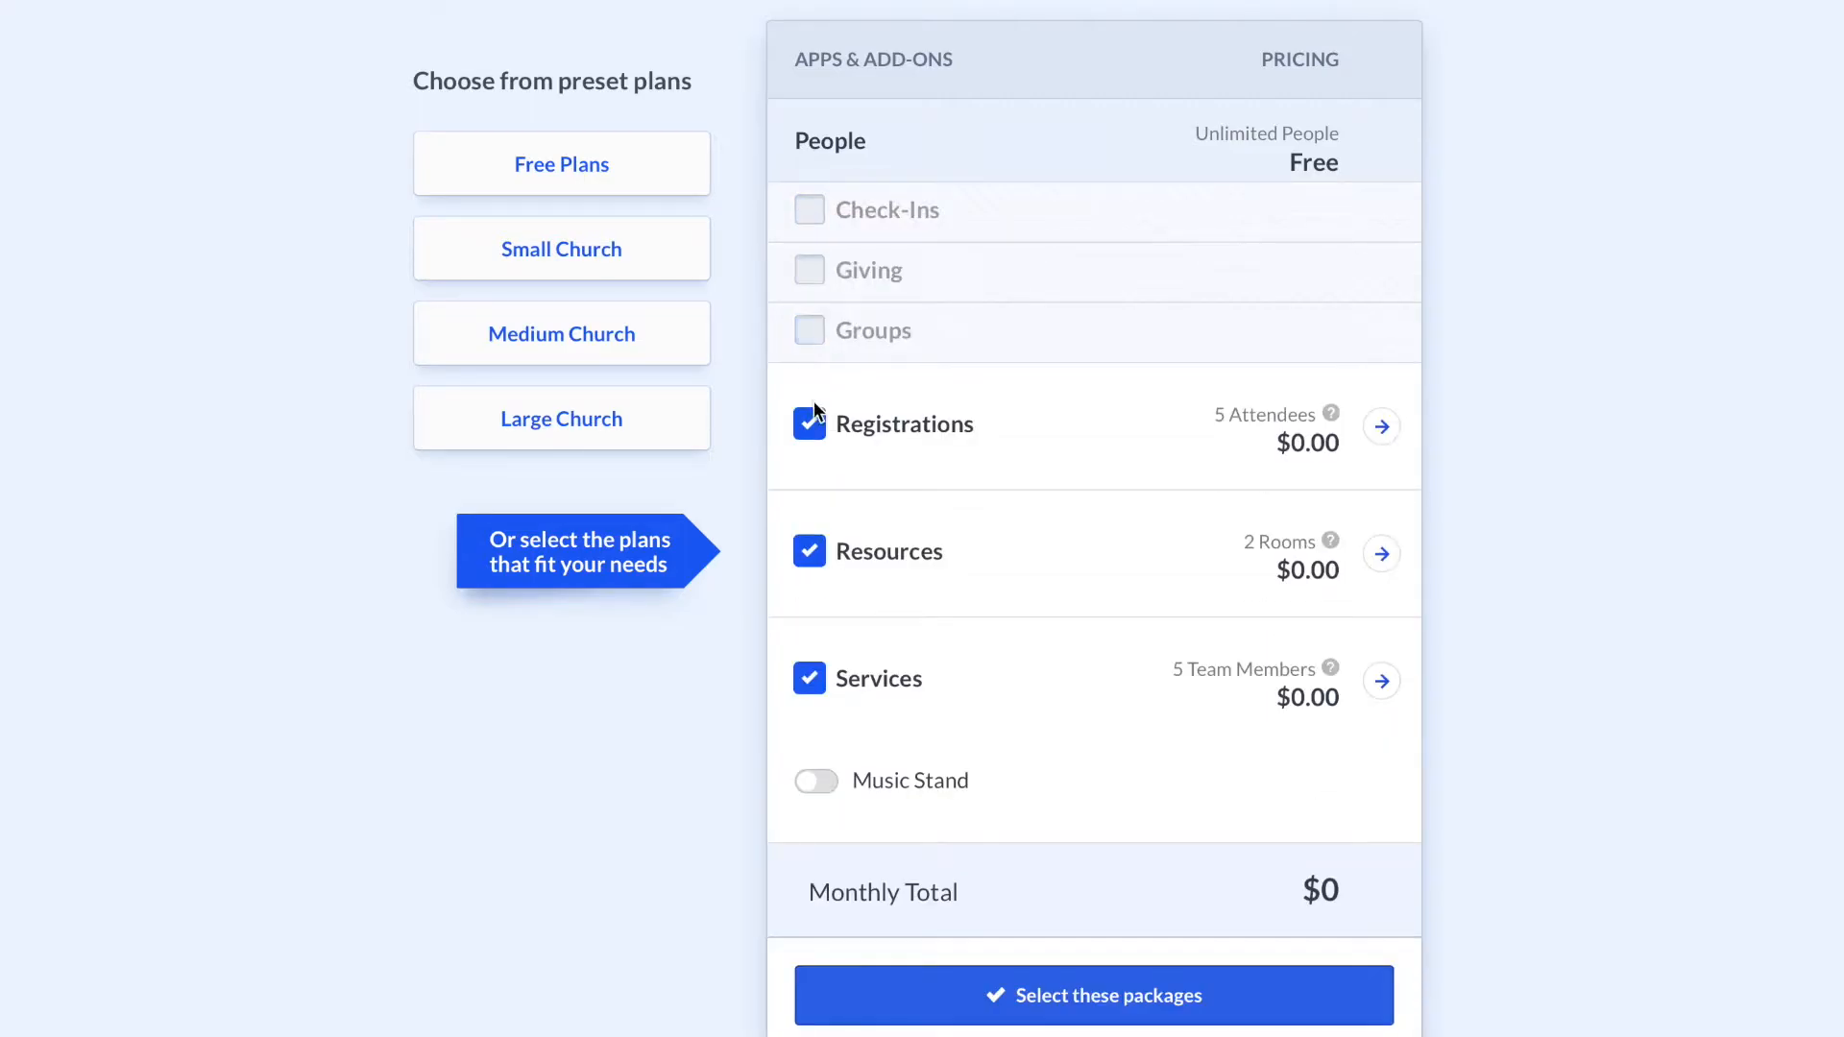
{"action": "left_click", "coordinate": [812, 405]}
{"action": "left_click", "coordinate": [816, 489]}
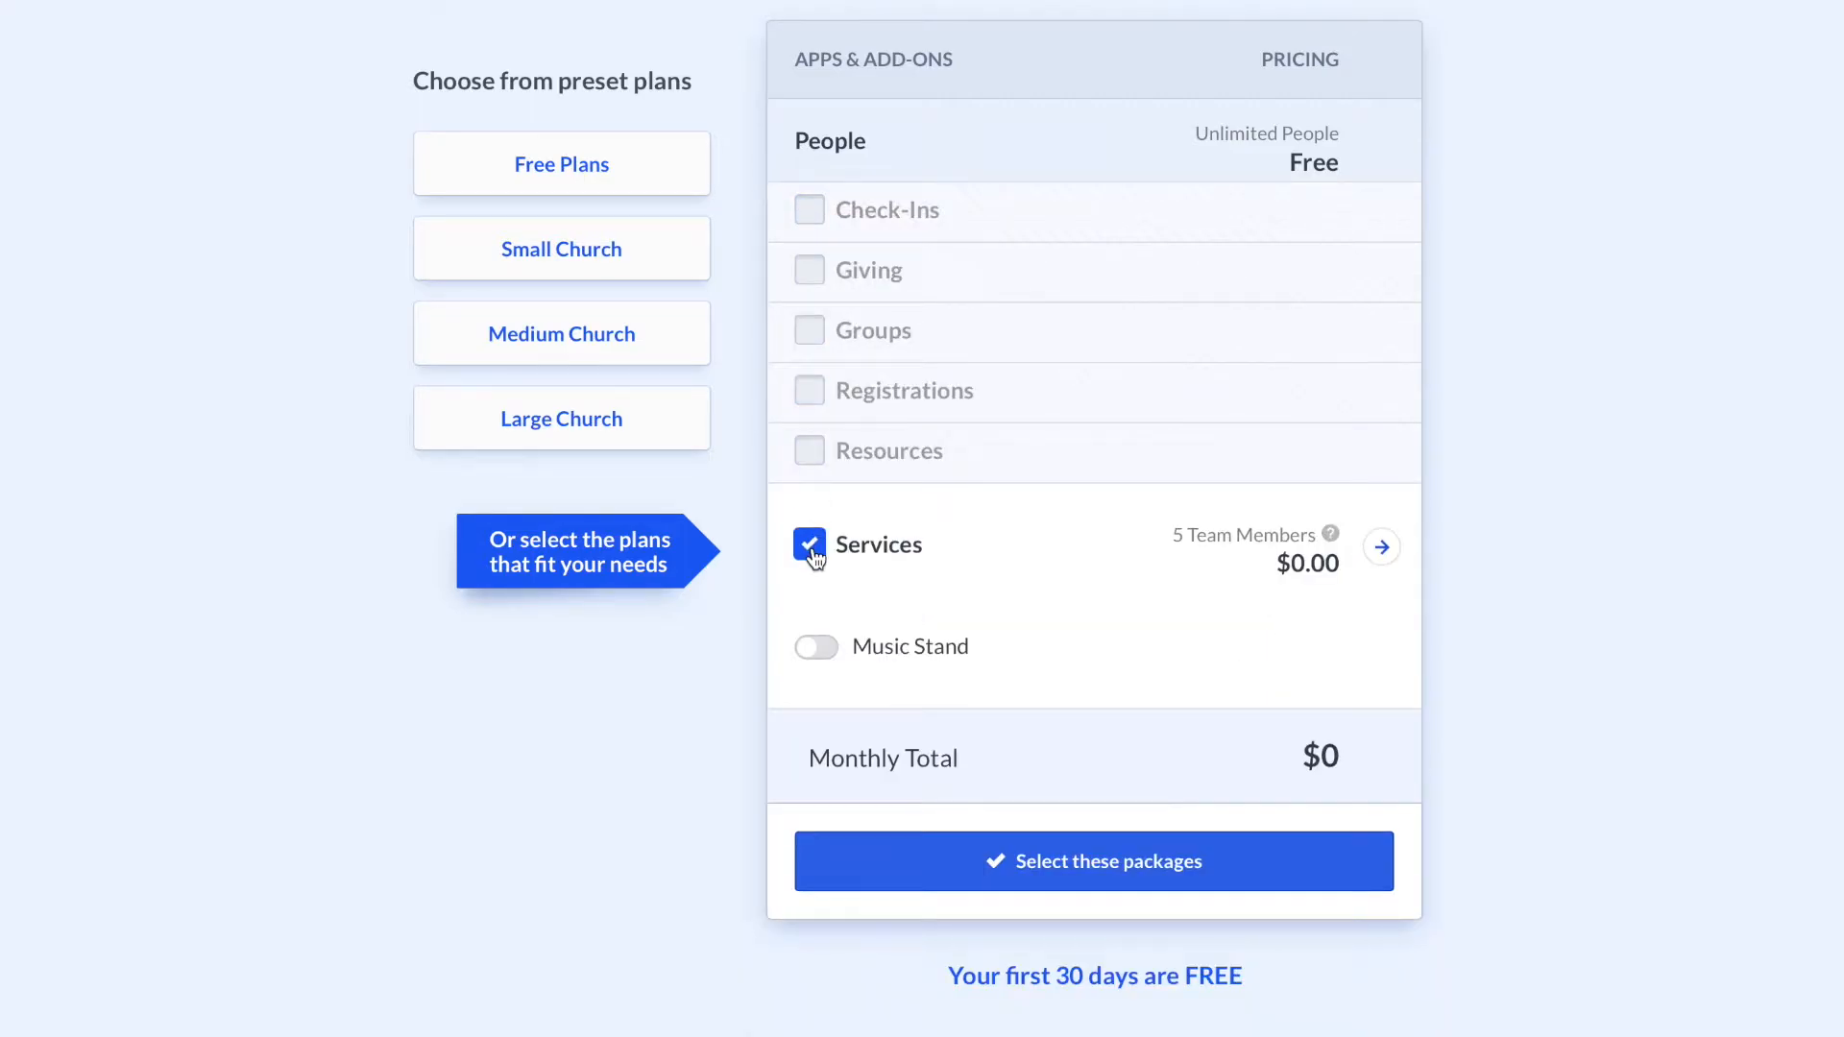
{"action": "left_click", "coordinate": [812, 547]}
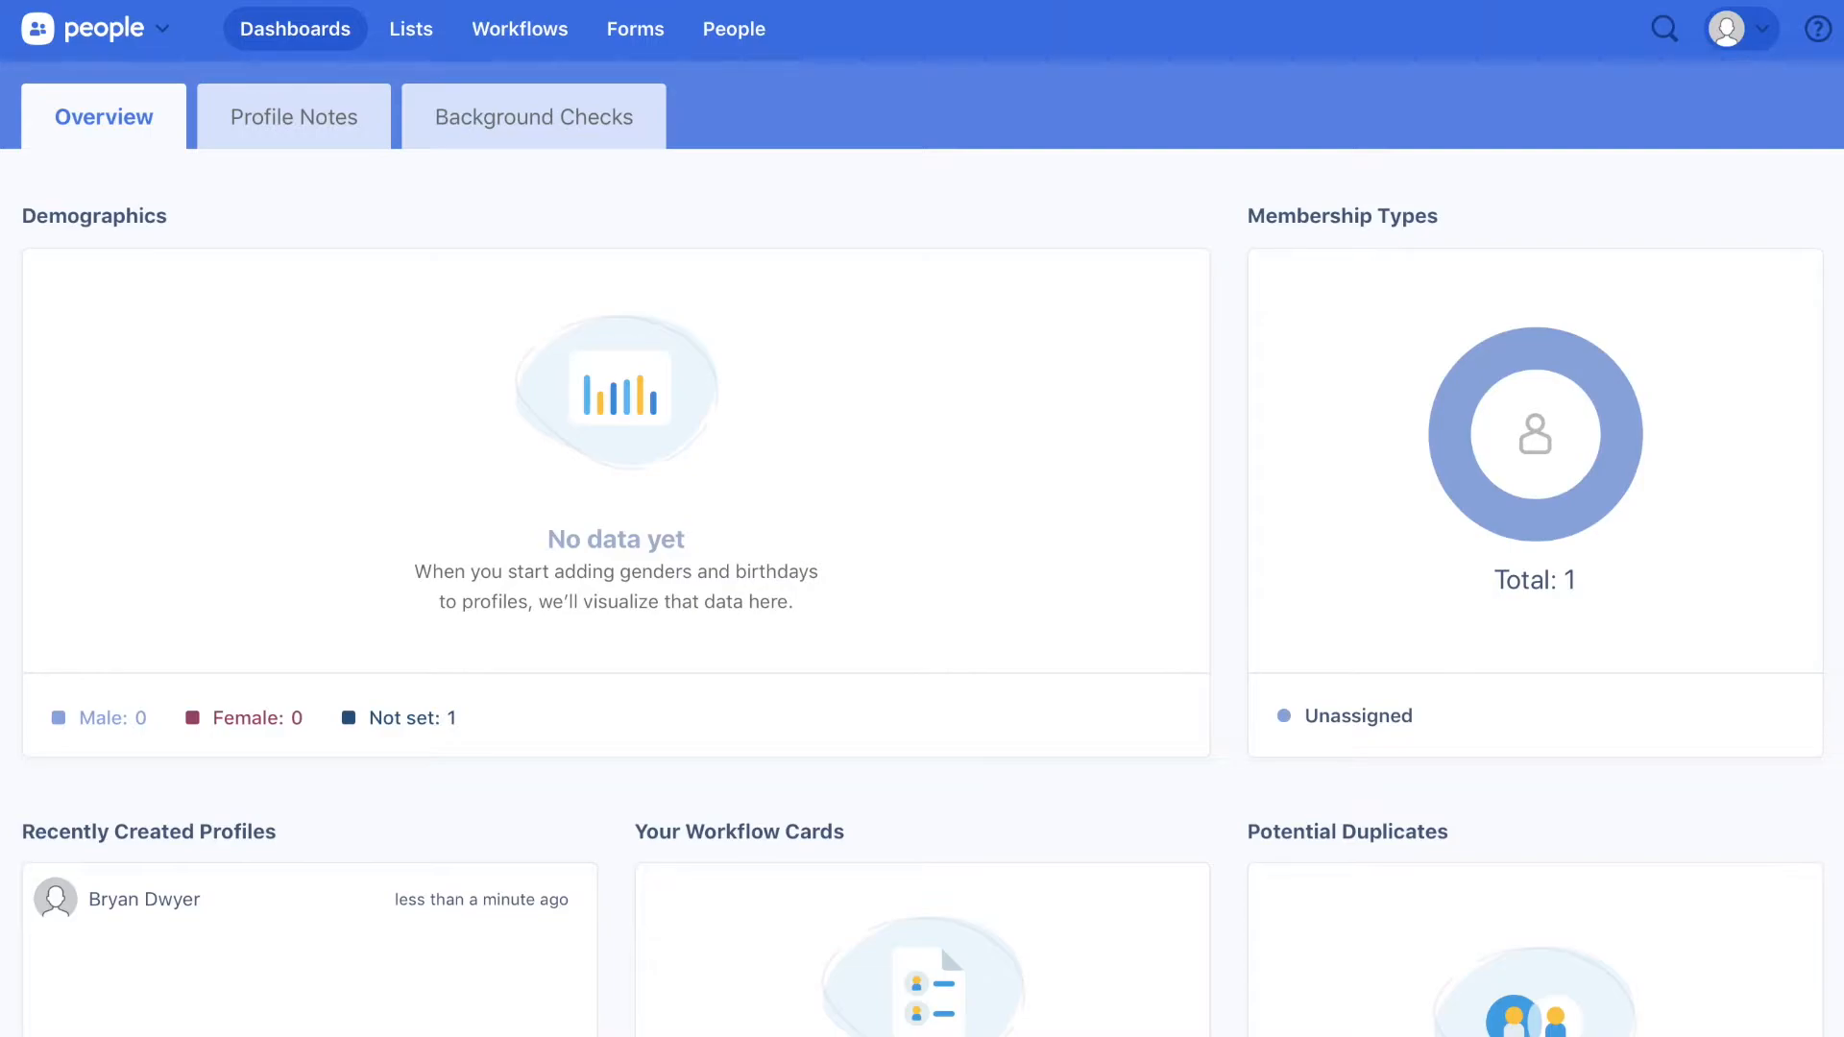
Create a new workflow named "Milestones" without a category
{"action": "left_click", "coordinate": [534, 34]}
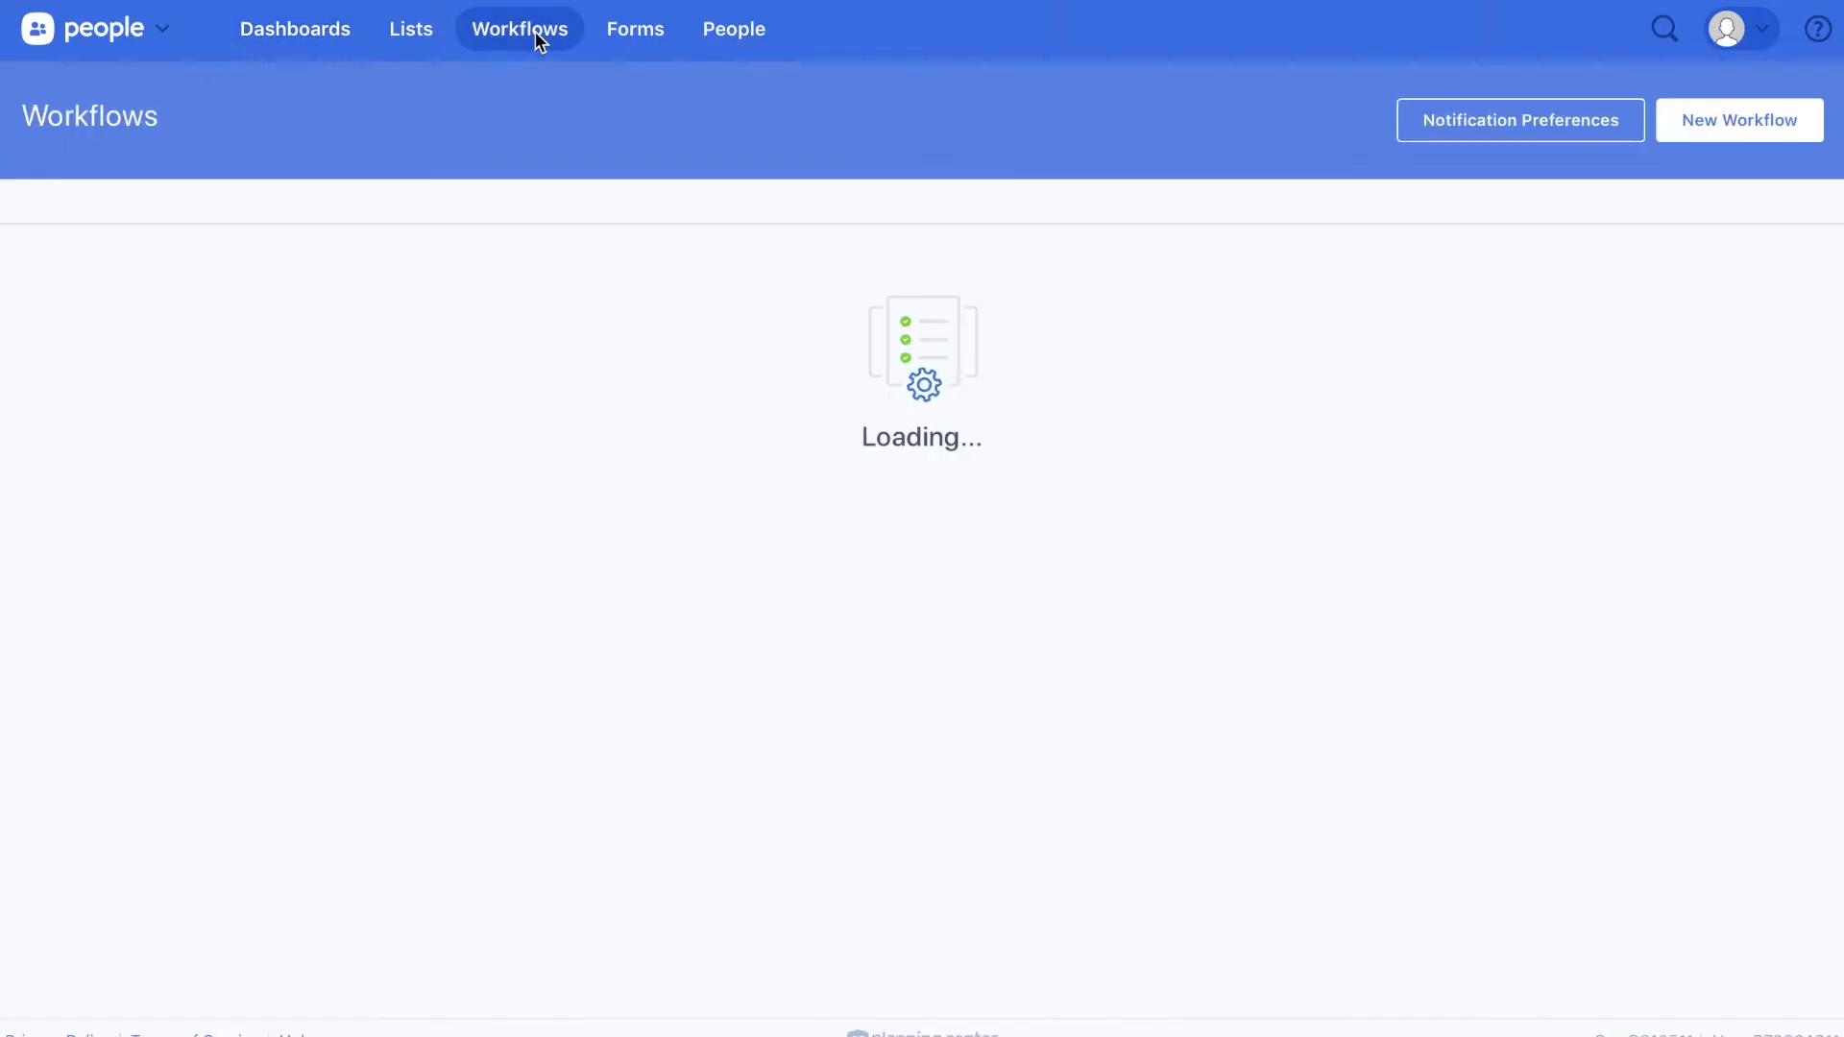
{"action": "left_click", "coordinate": [1782, 142]}
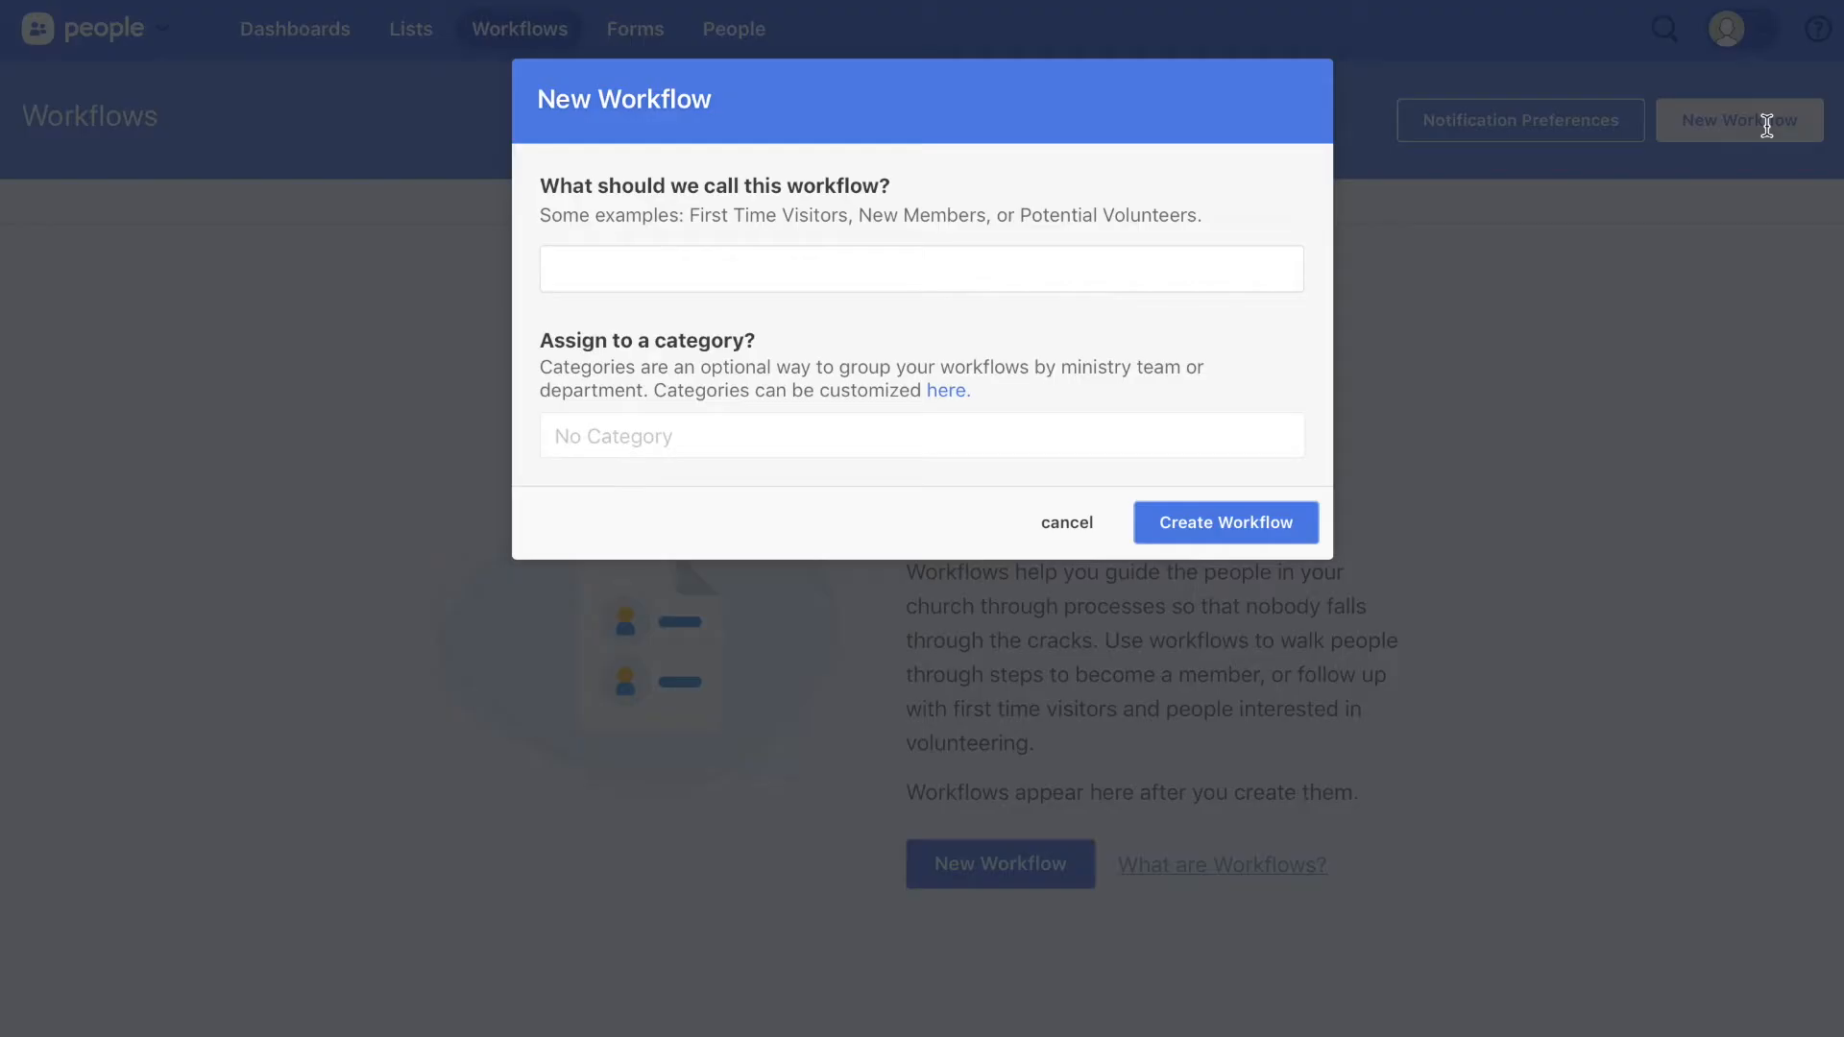
{"action": "left_click", "coordinate": [1074, 275]}
{"action": "type", "text": "Mi"}
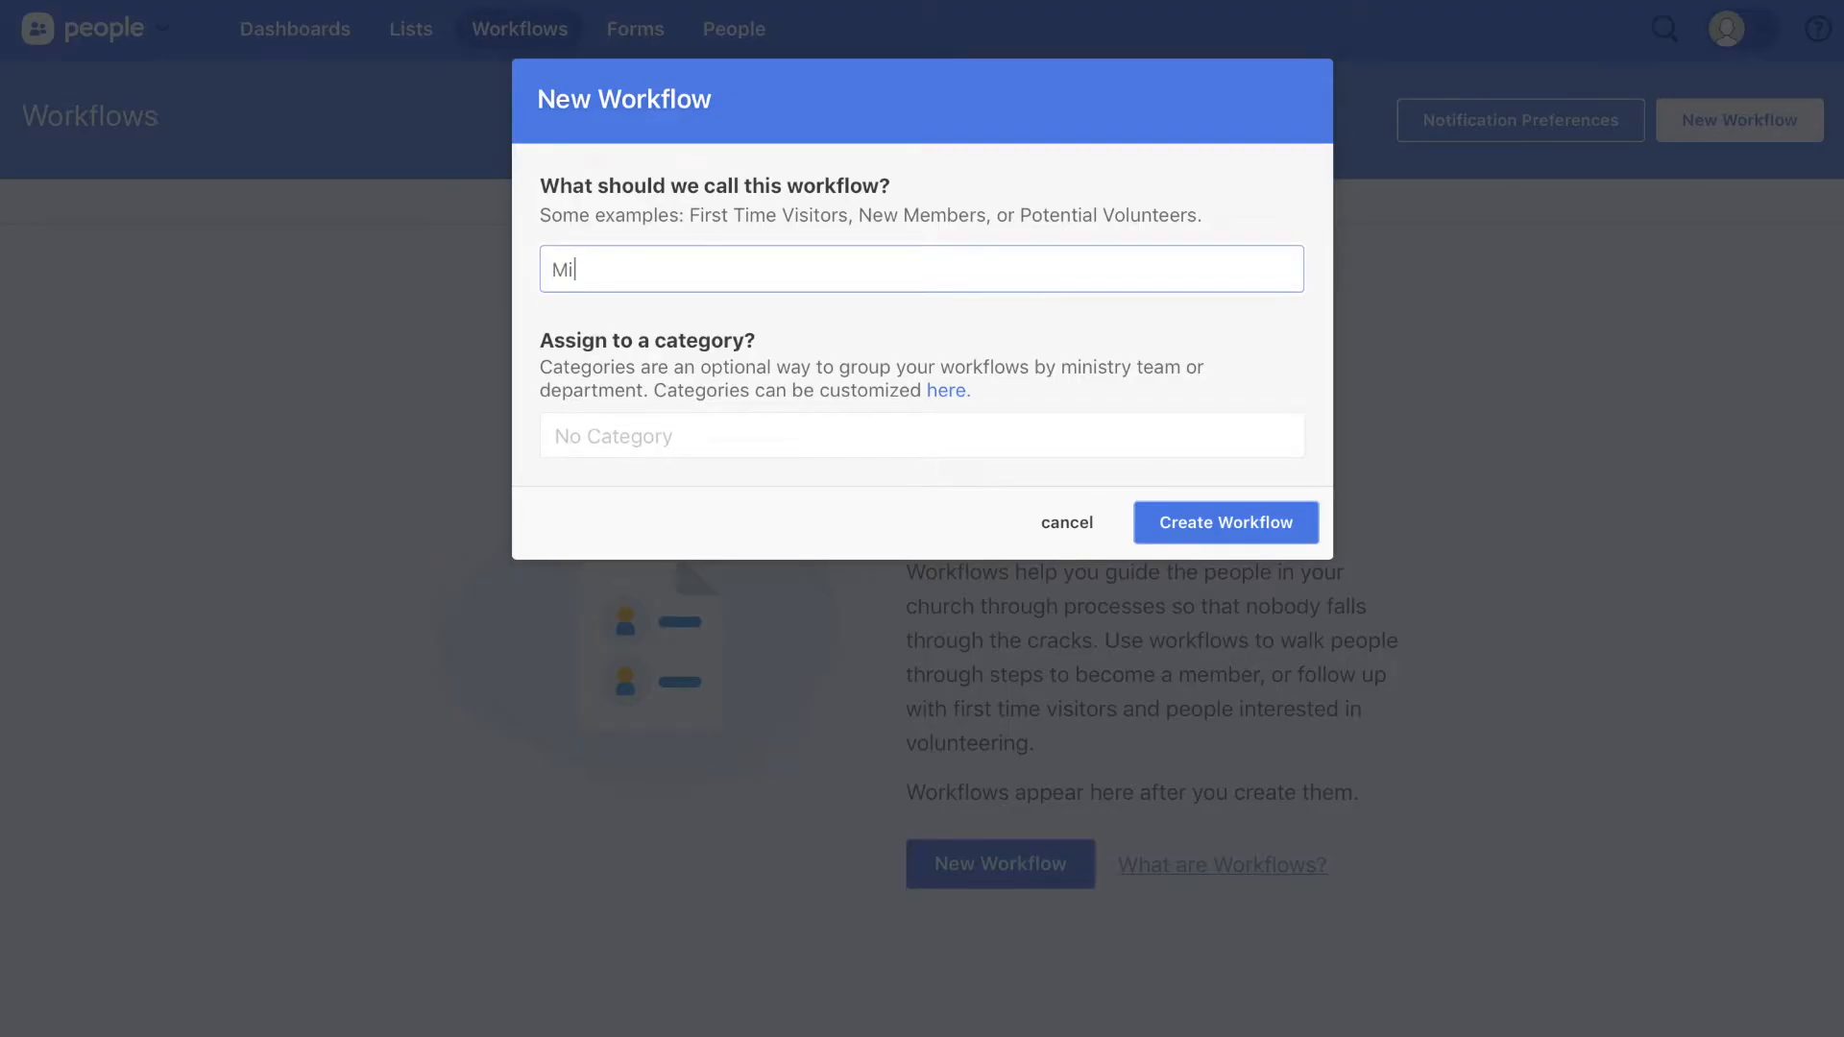
{"action": "type", "text": "lestones"}
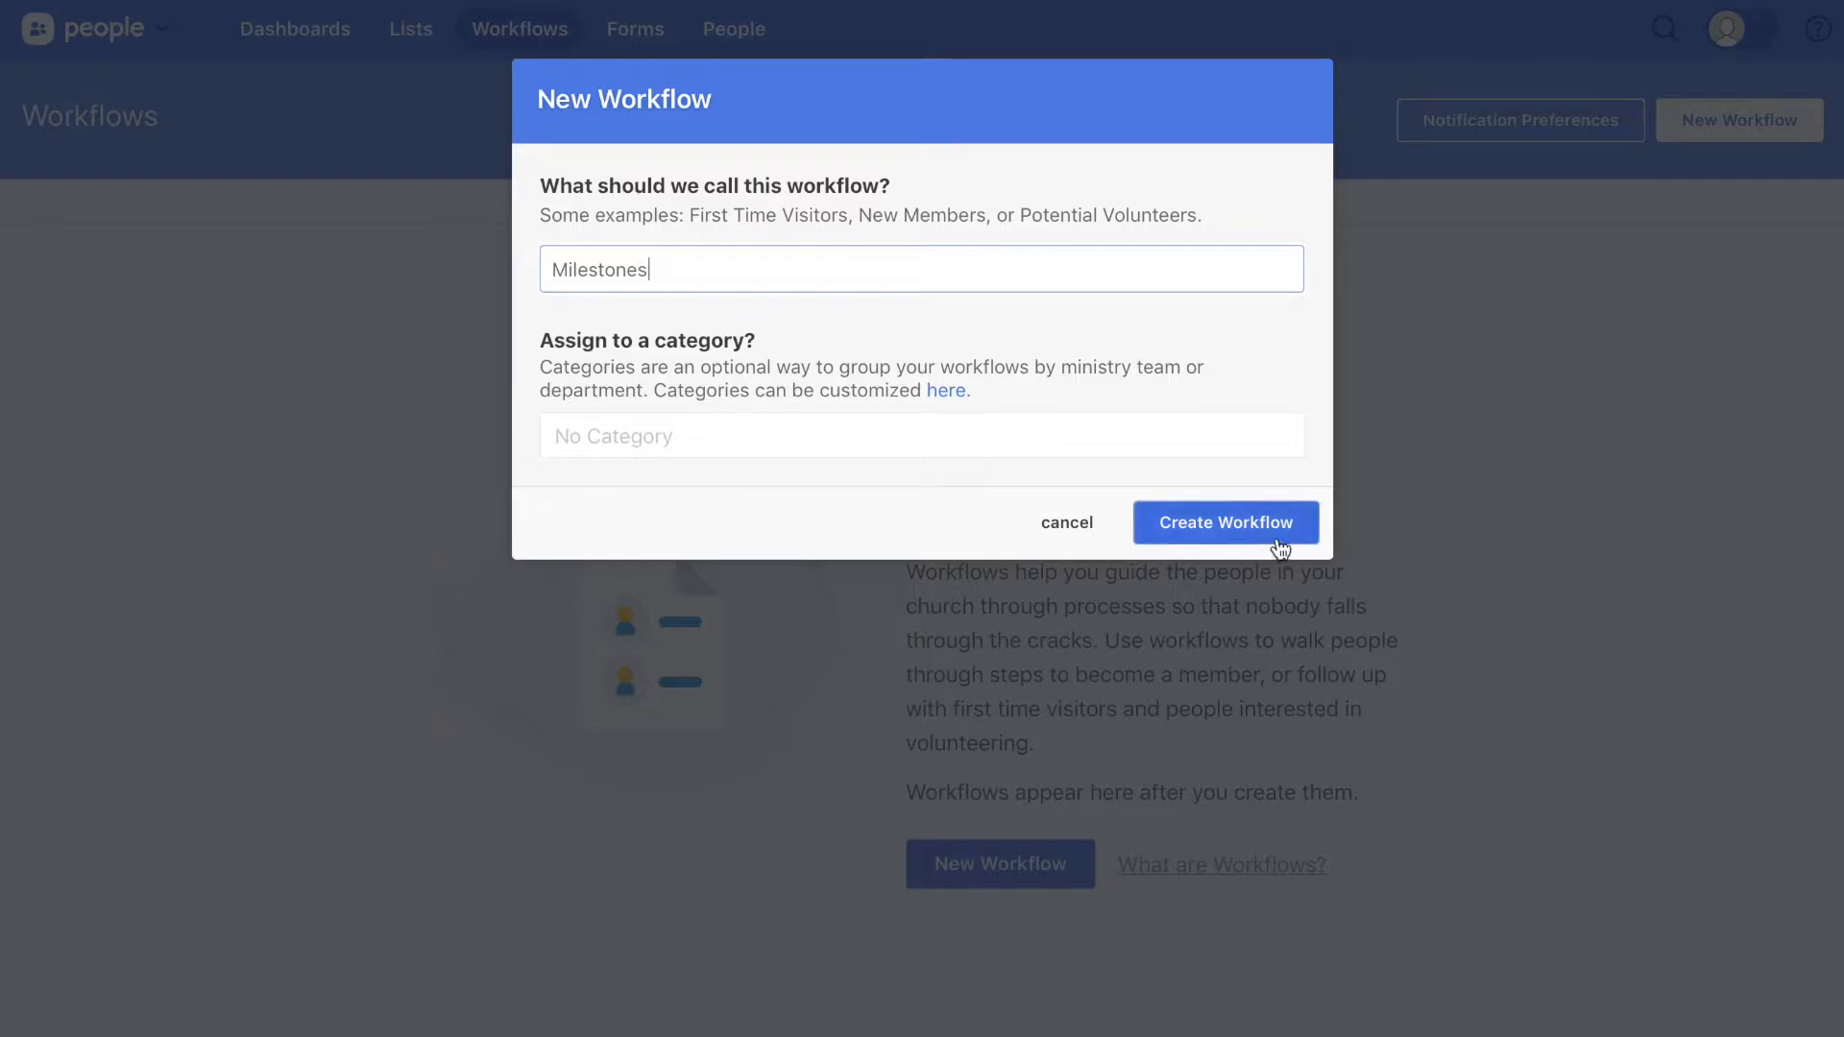
{"action": "left_click", "coordinate": [1275, 528]}
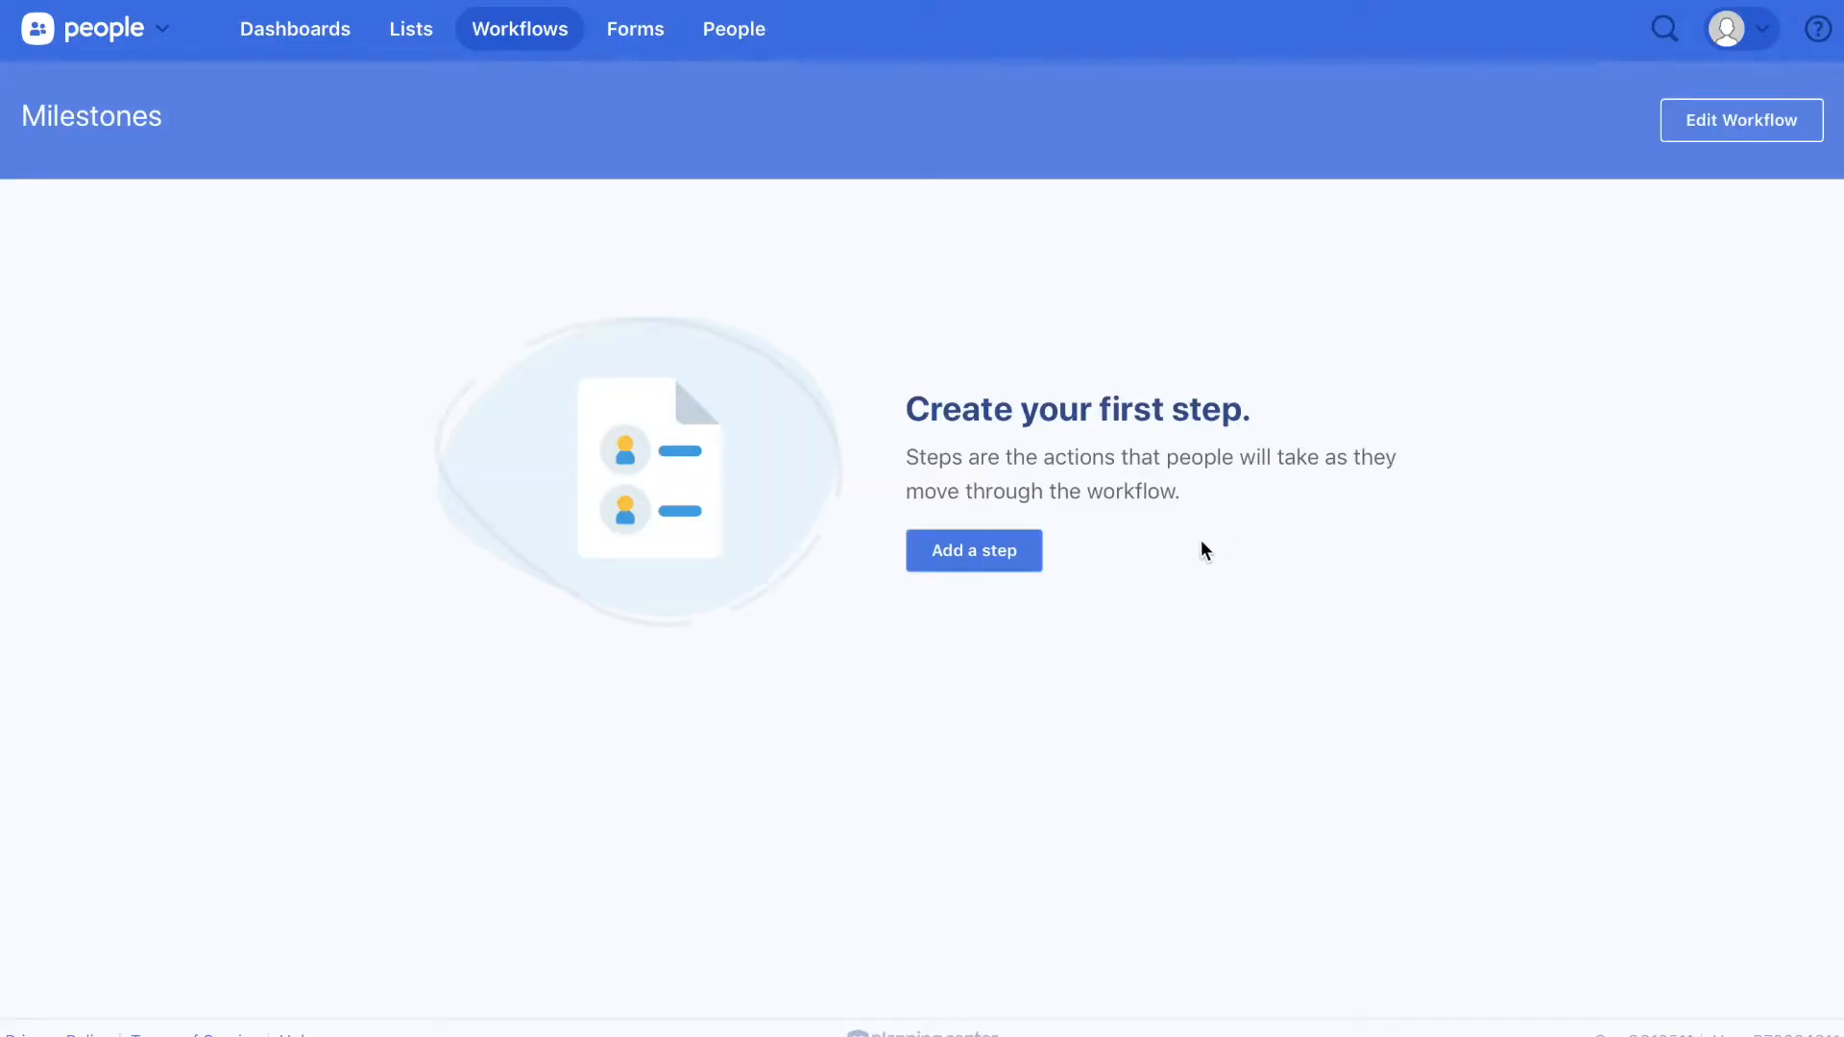
Add two steps named "Step 1" and "Step 2" to the Milestones workflow
{"action": "left_click", "coordinate": [992, 552]}
{"action": "type", "text": "Step 1"}
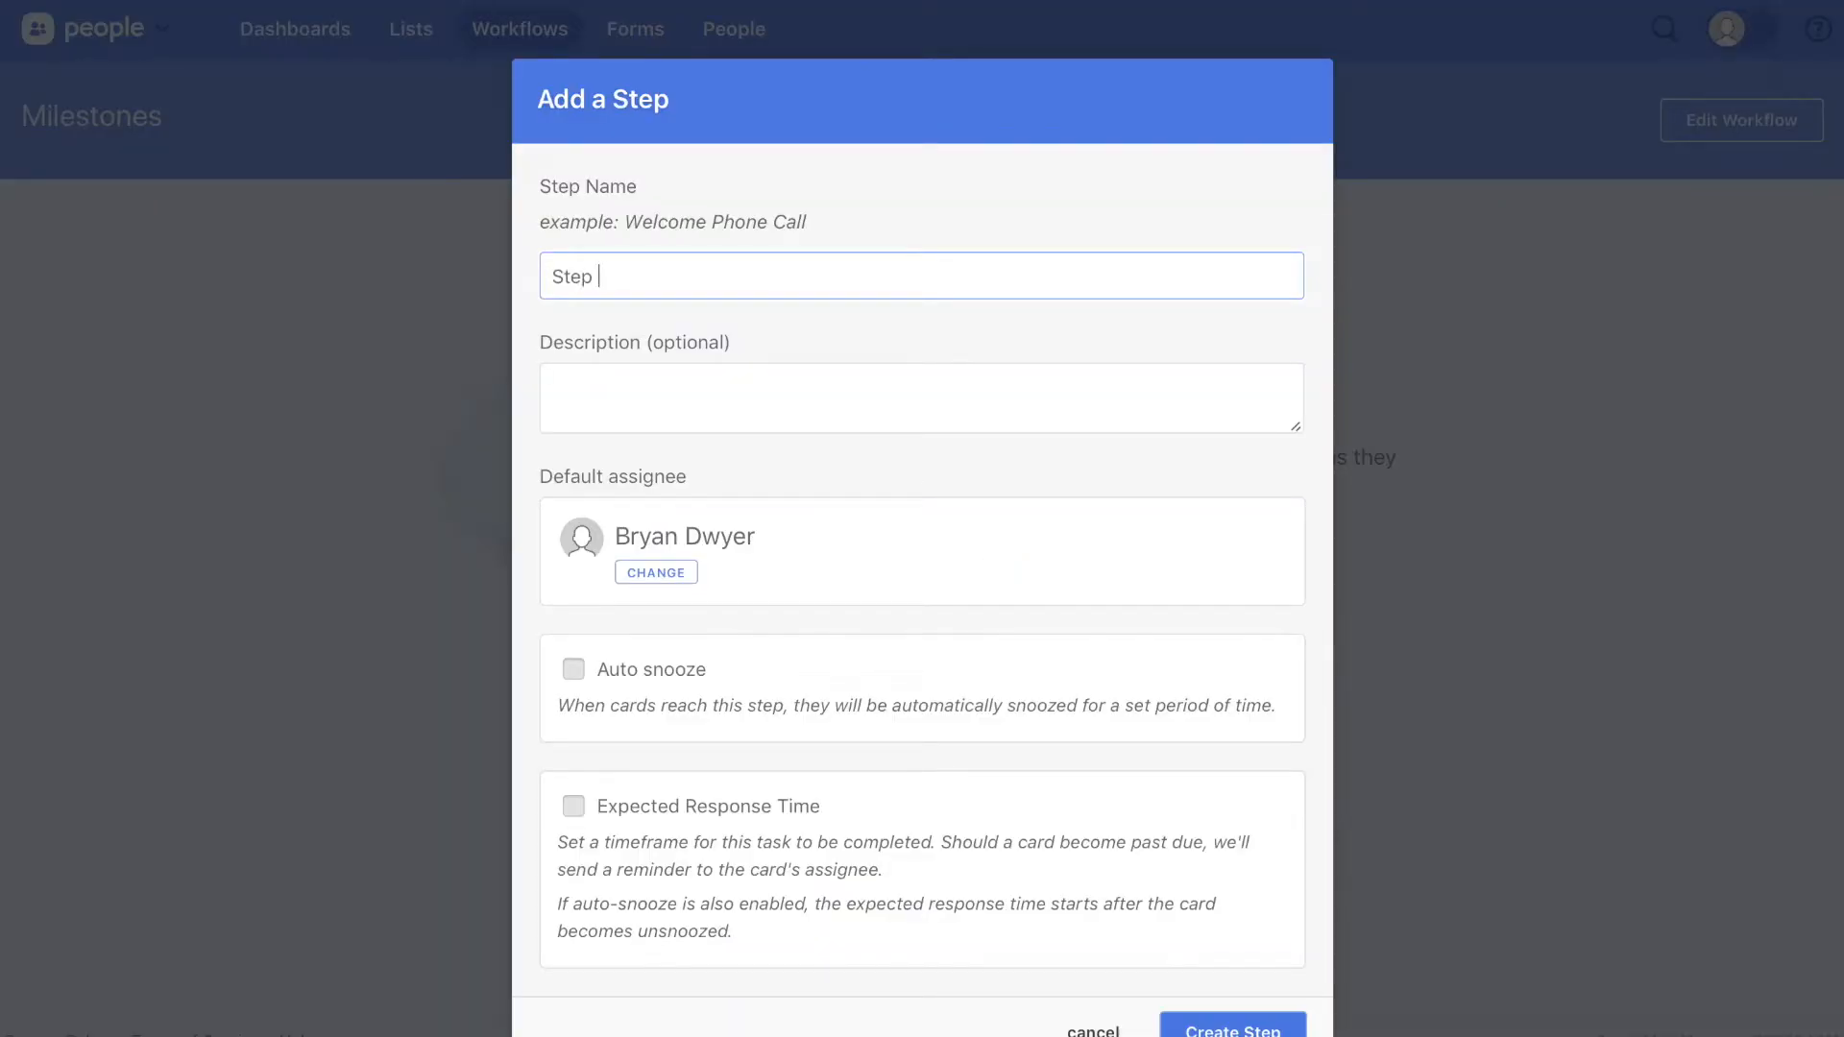
{"action": "key", "text": "Return"}
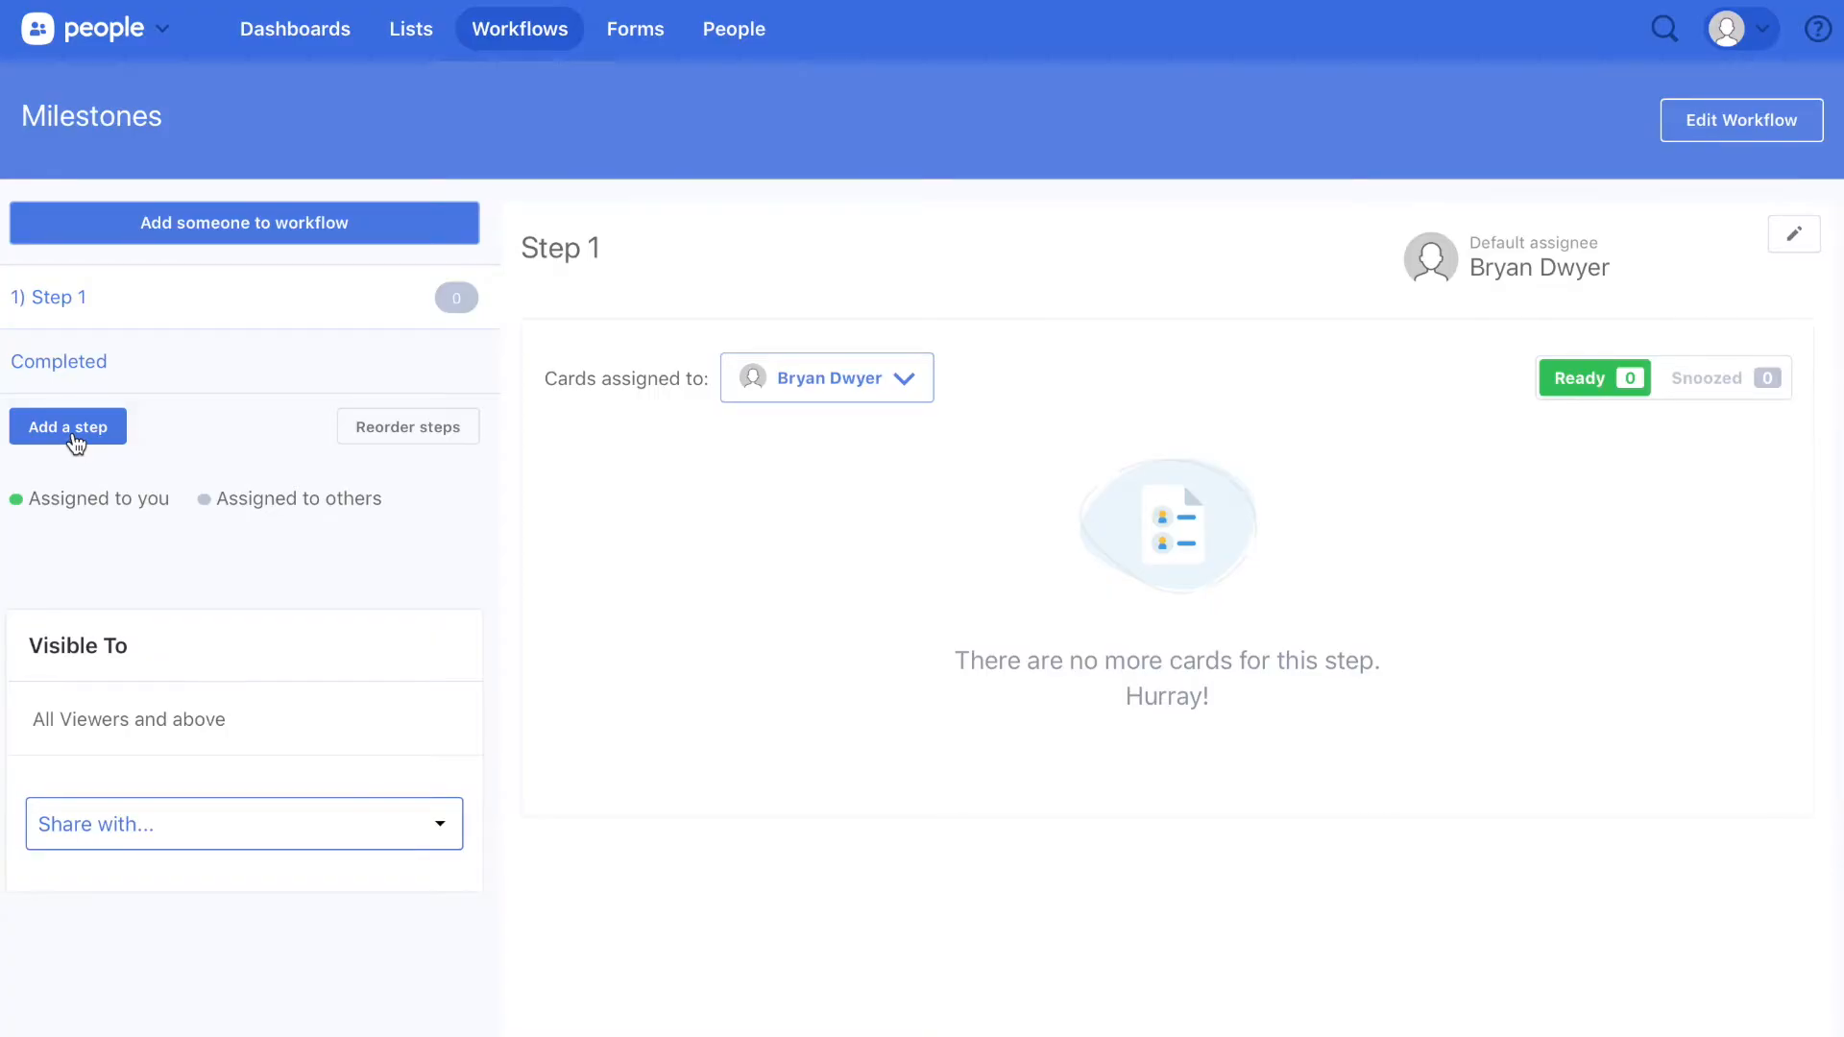
{"action": "left_click", "coordinate": [75, 444]}
{"action": "type", "text": "Step 2"}
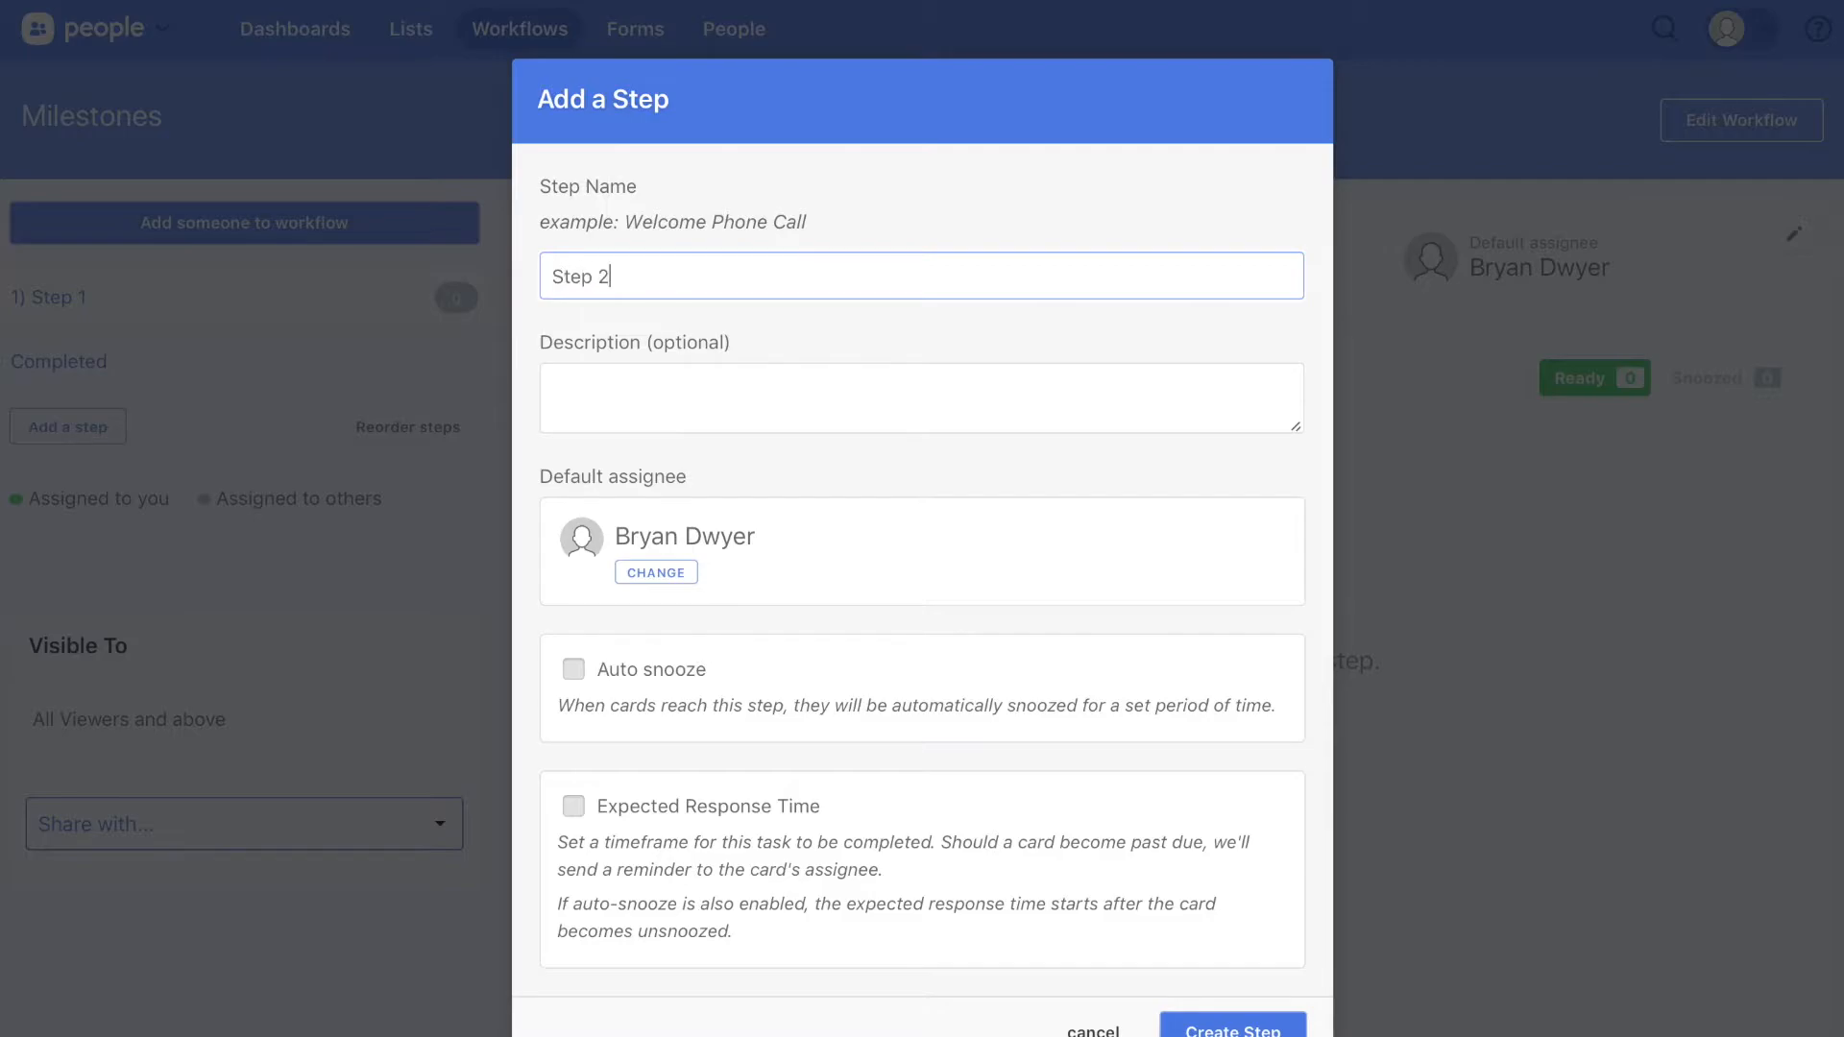
{"action": "key", "text": "Return"}
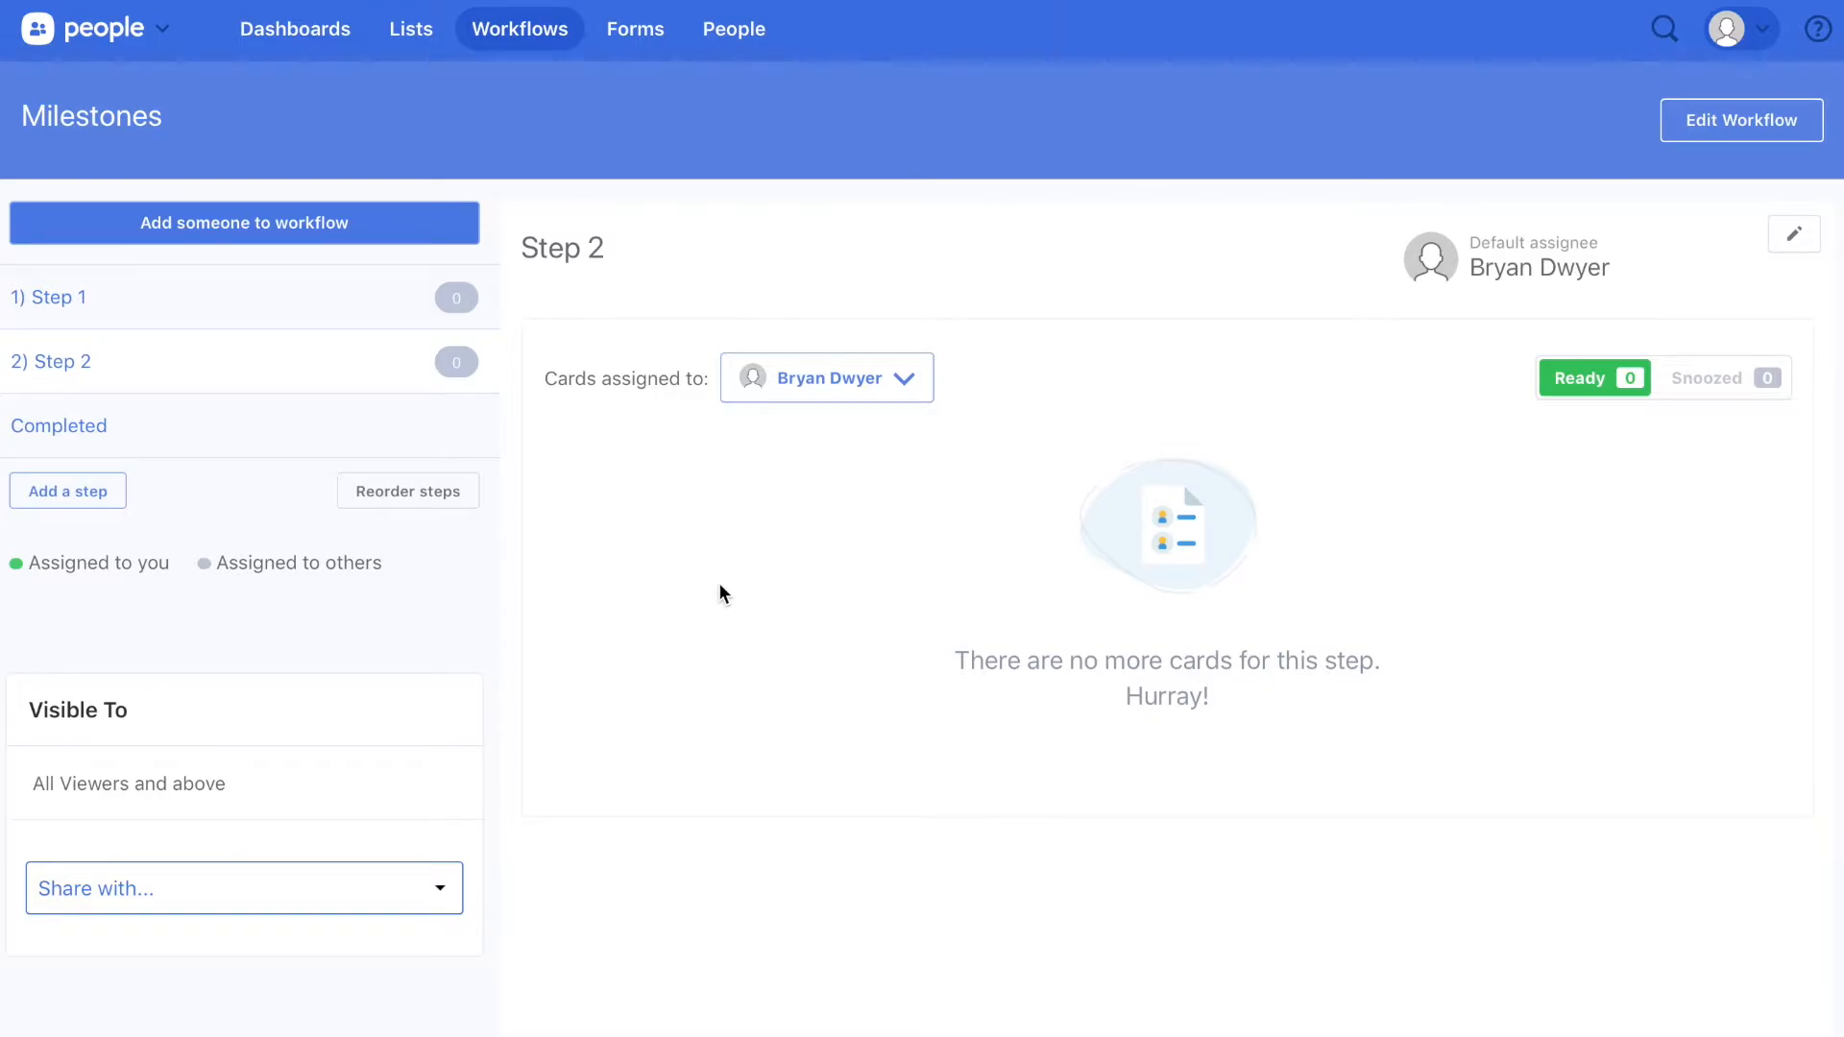
Start a new form and, in the Church Center settings it leads to, save "samplePG" as the Church Center URL subdomain
{"action": "left_click", "coordinate": [635, 30]}
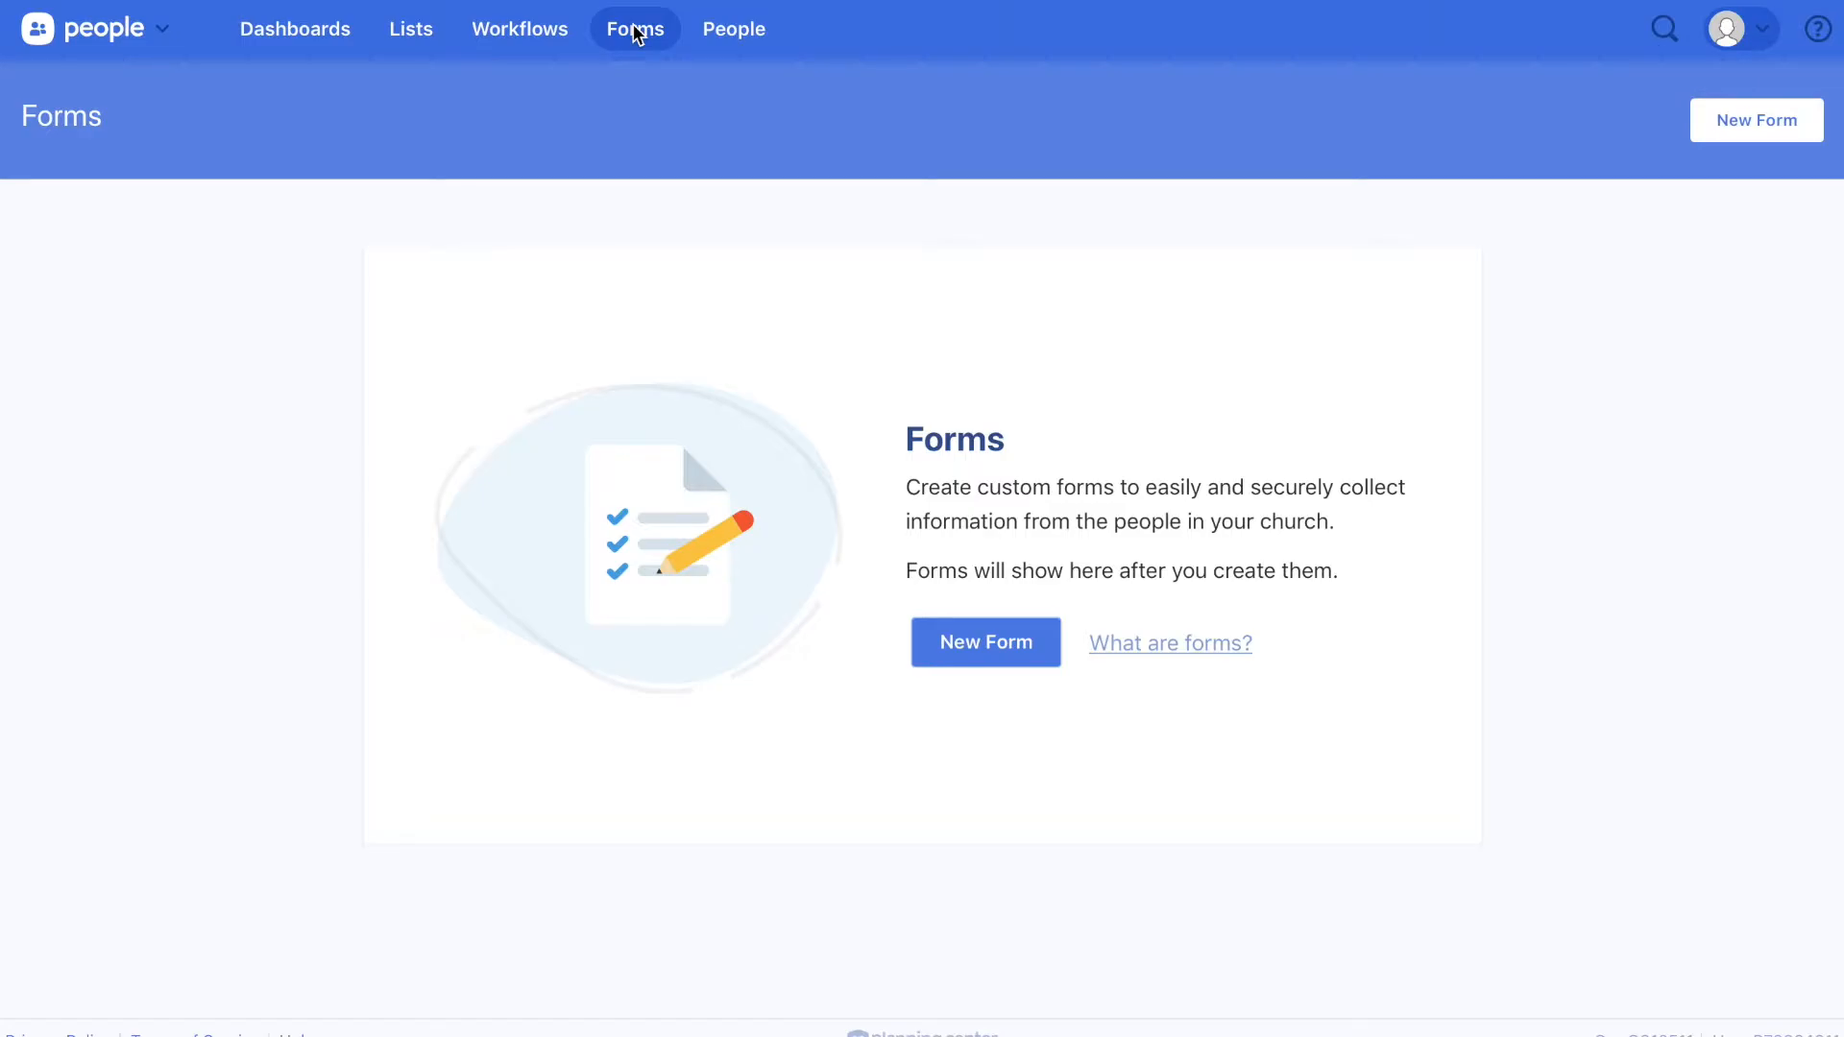
{"action": "left_click", "coordinate": [997, 641]}
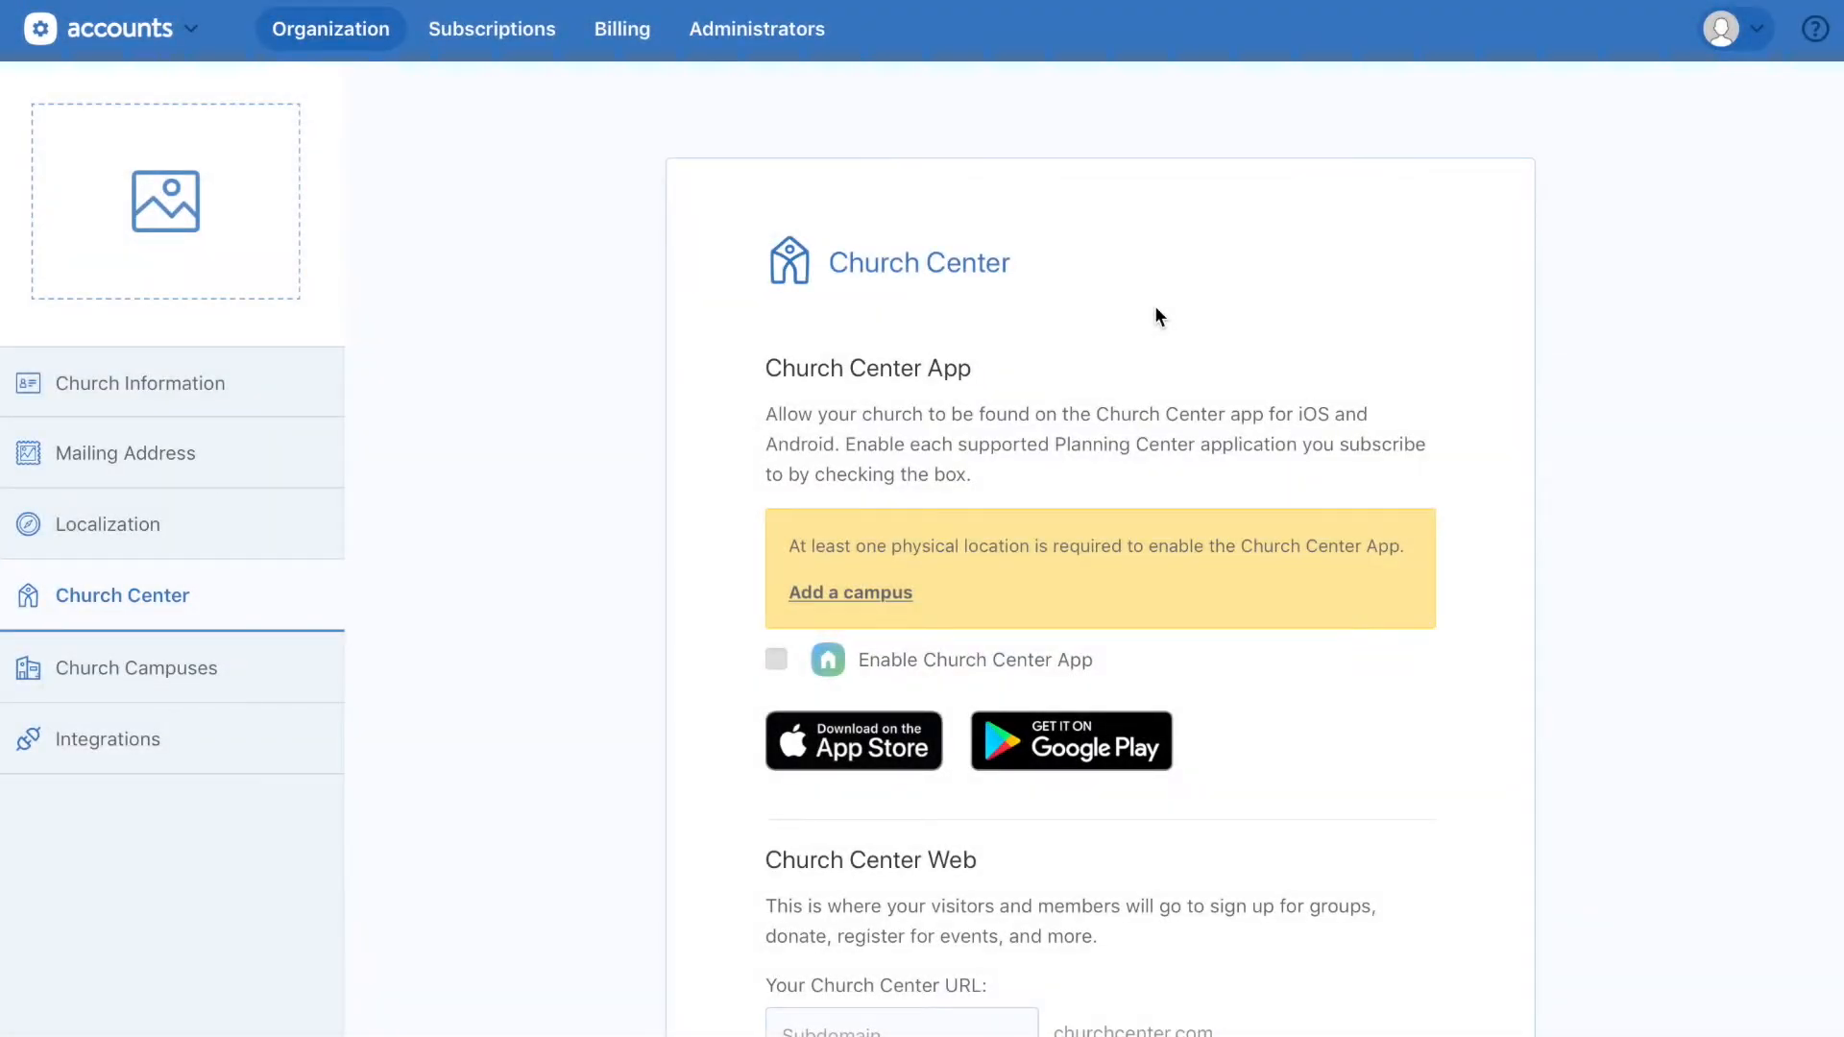
{"action": "scroll", "coordinate": [1143, 305], "scroll_direction": "down", "scroll_amount": 3}
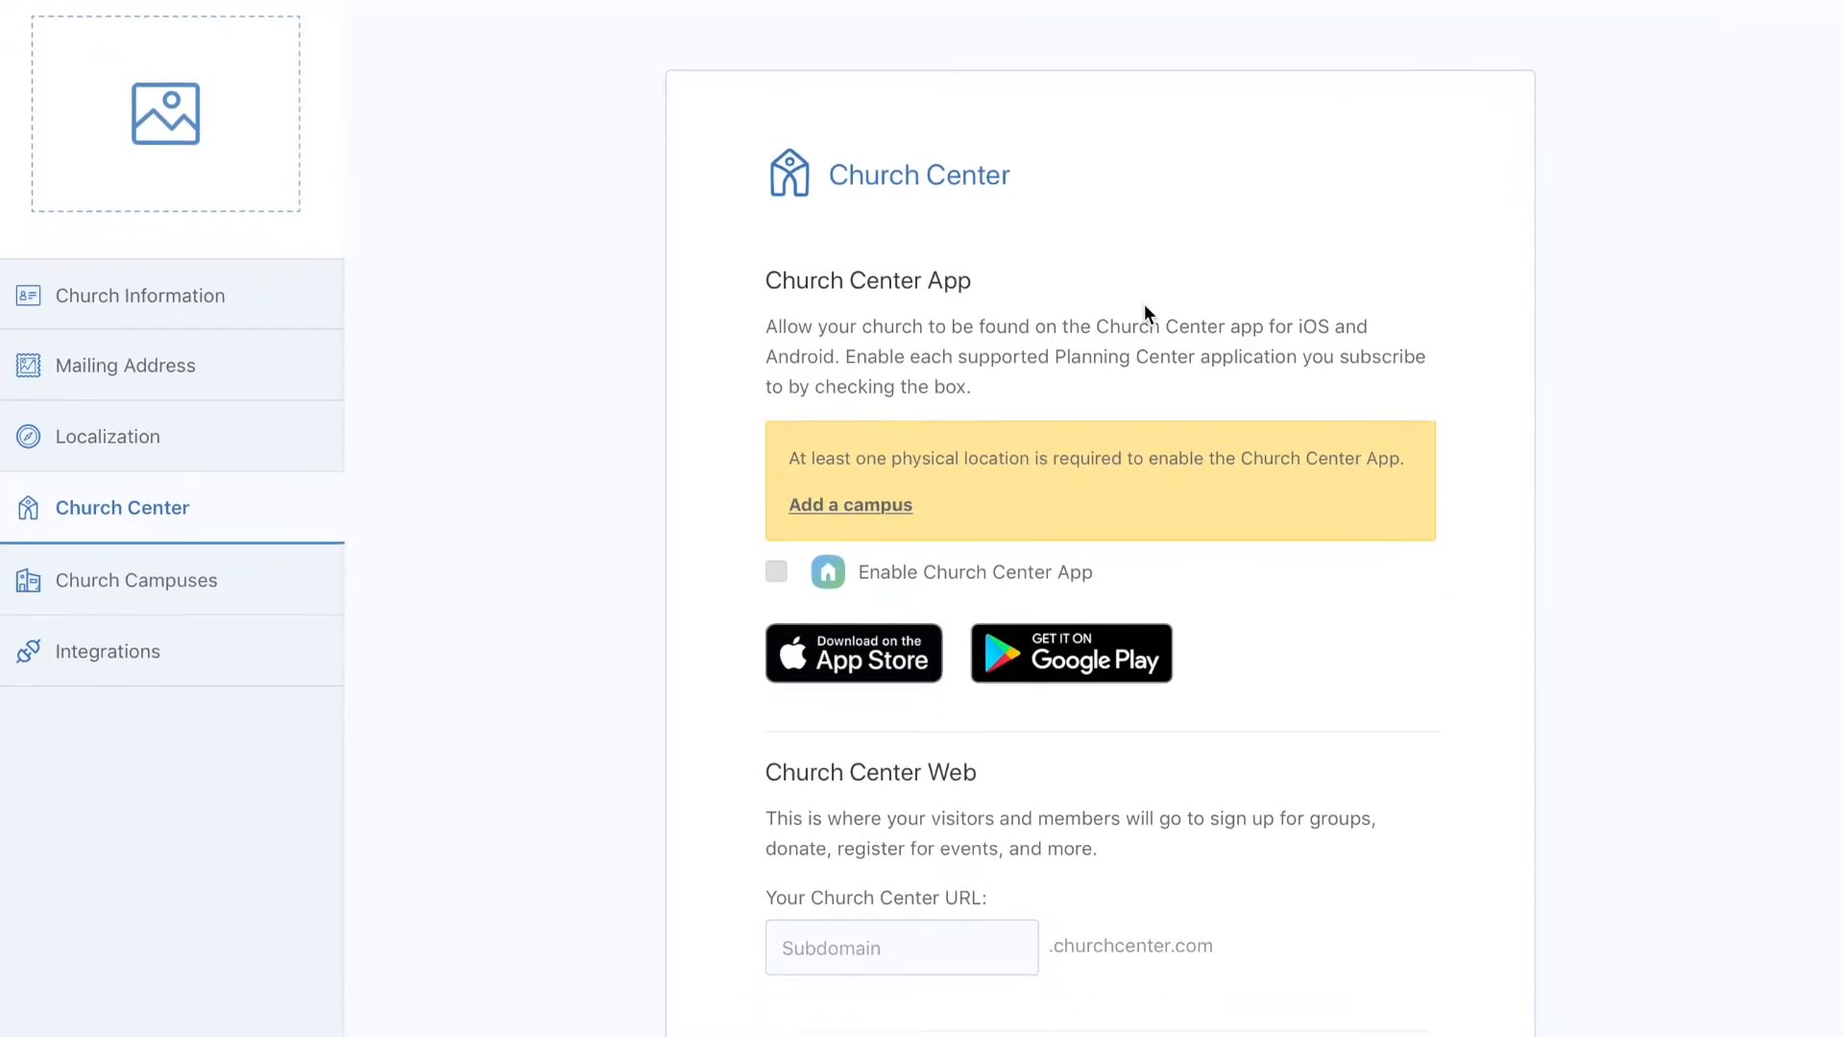
{"action": "scroll", "coordinate": [1144, 304], "scroll_direction": "down", "scroll_amount": 3}
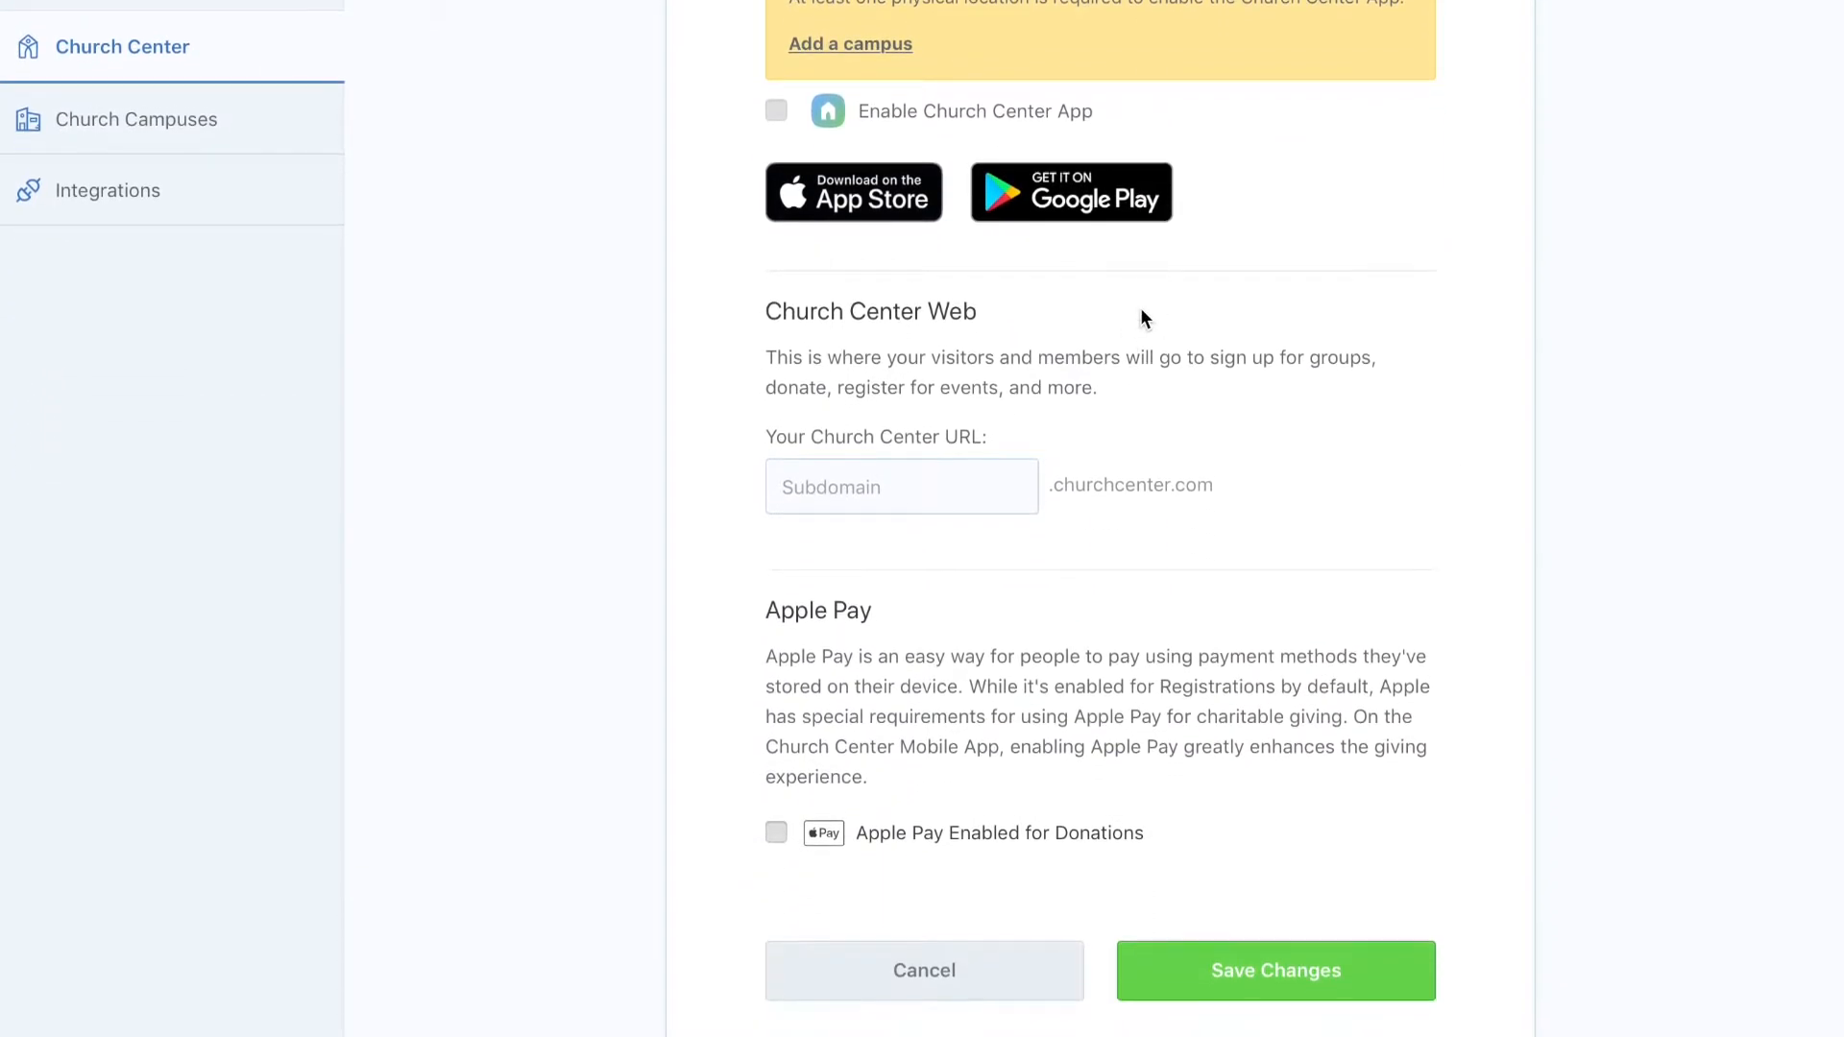
{"action": "left_click", "coordinate": [929, 470]}
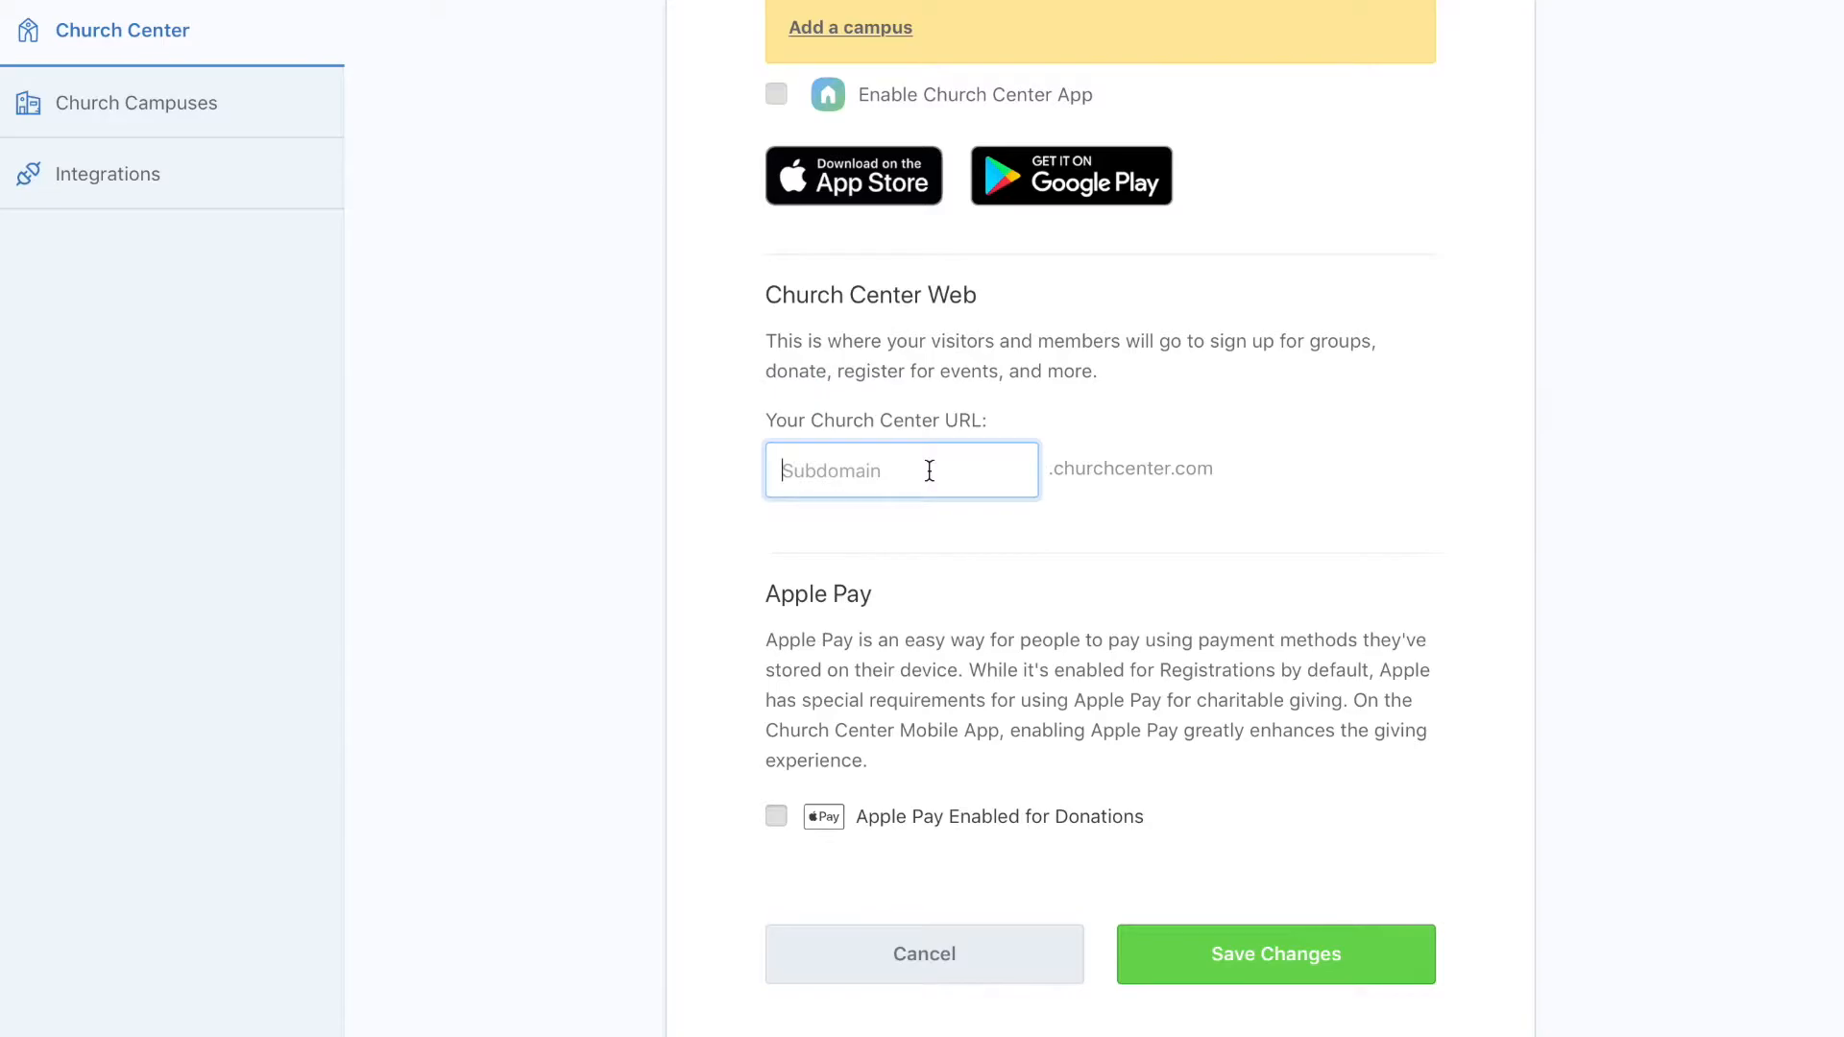
{"action": "type", "text": "sample"}
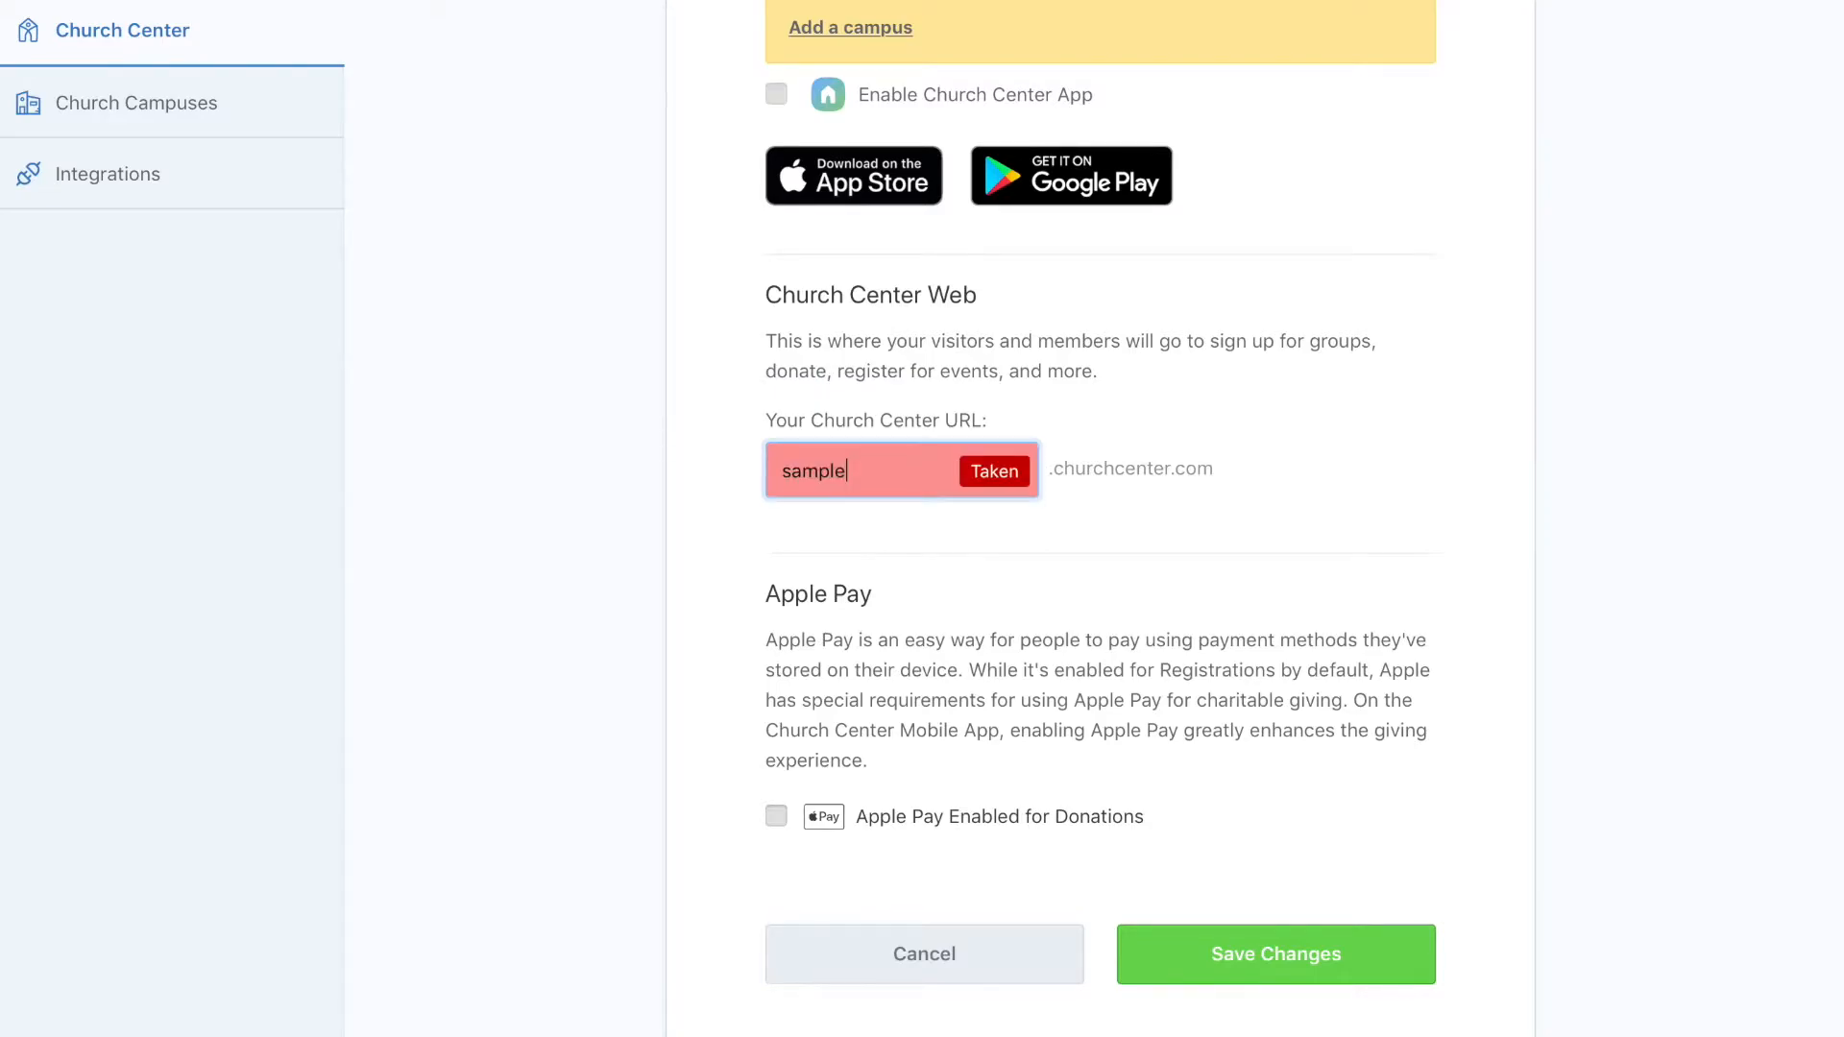
{"action": "type", "text": "PG"}
{"action": "left_click", "coordinate": [1333, 968]}
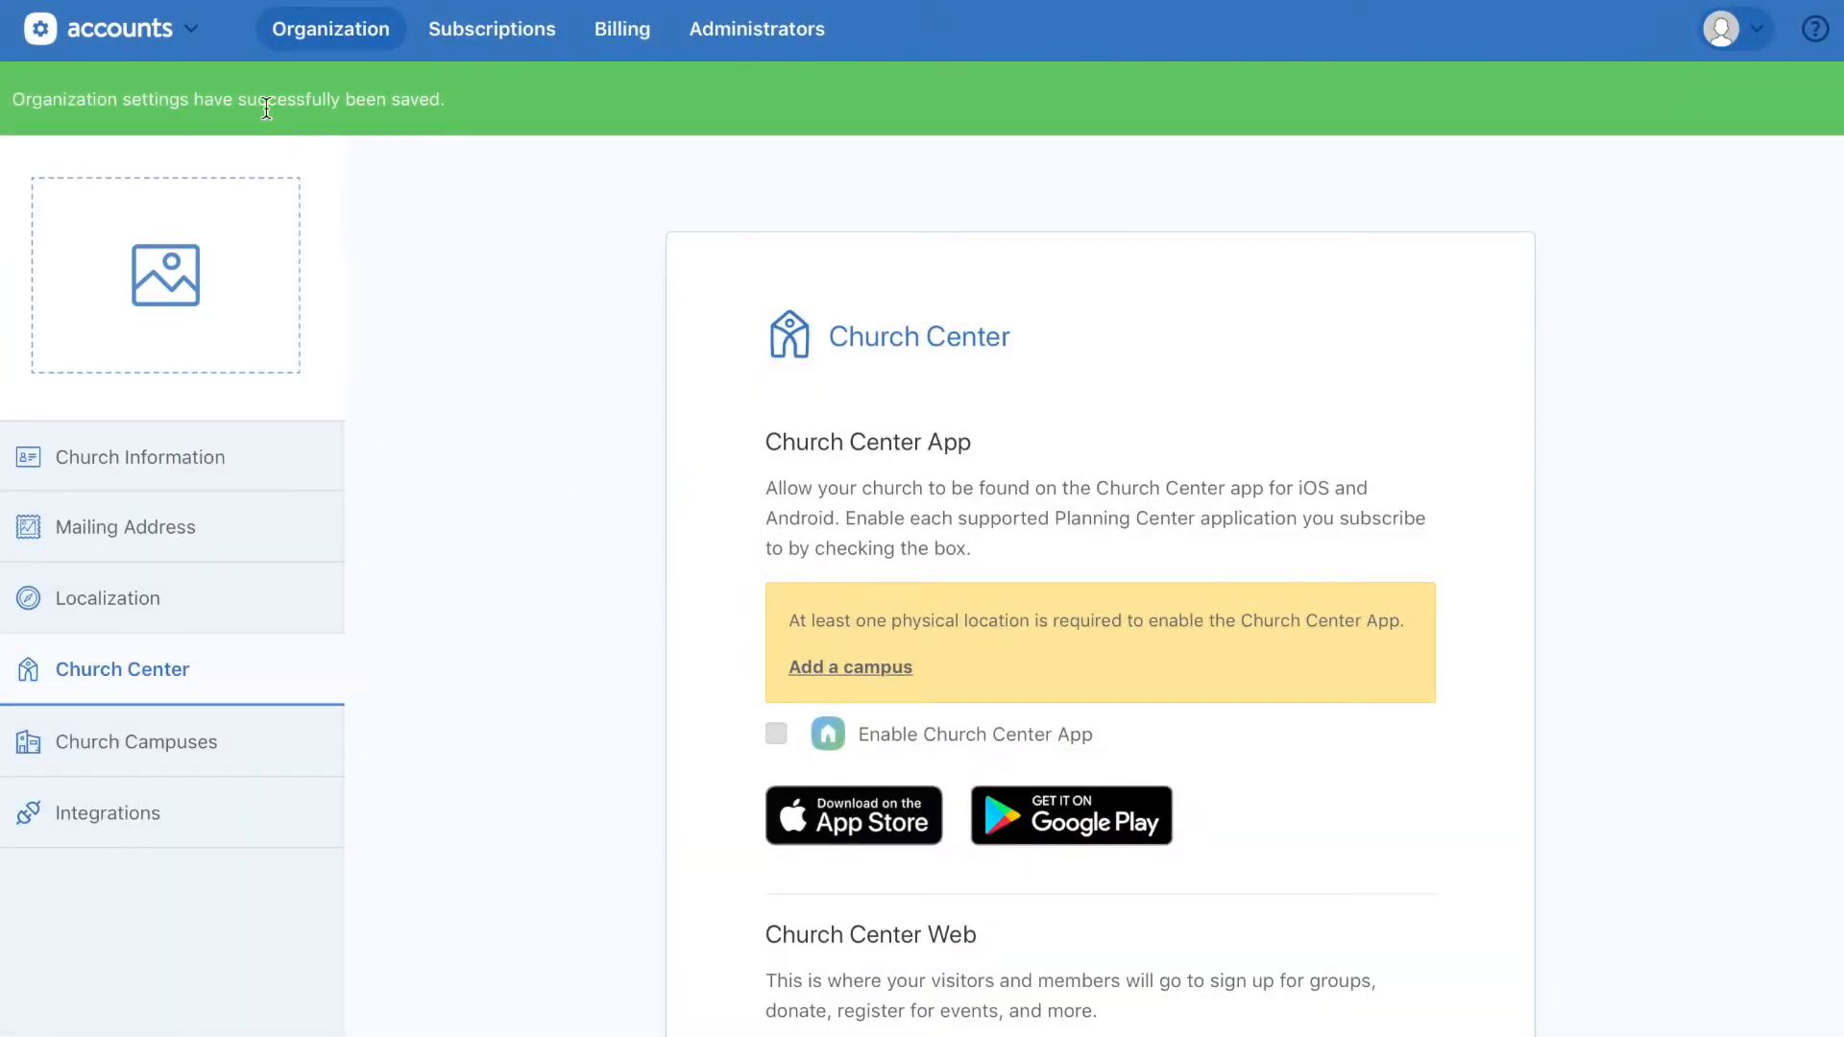
Return to the People app and create a new form titled "Milestone Log"
{"action": "left_click", "coordinate": [188, 35]}
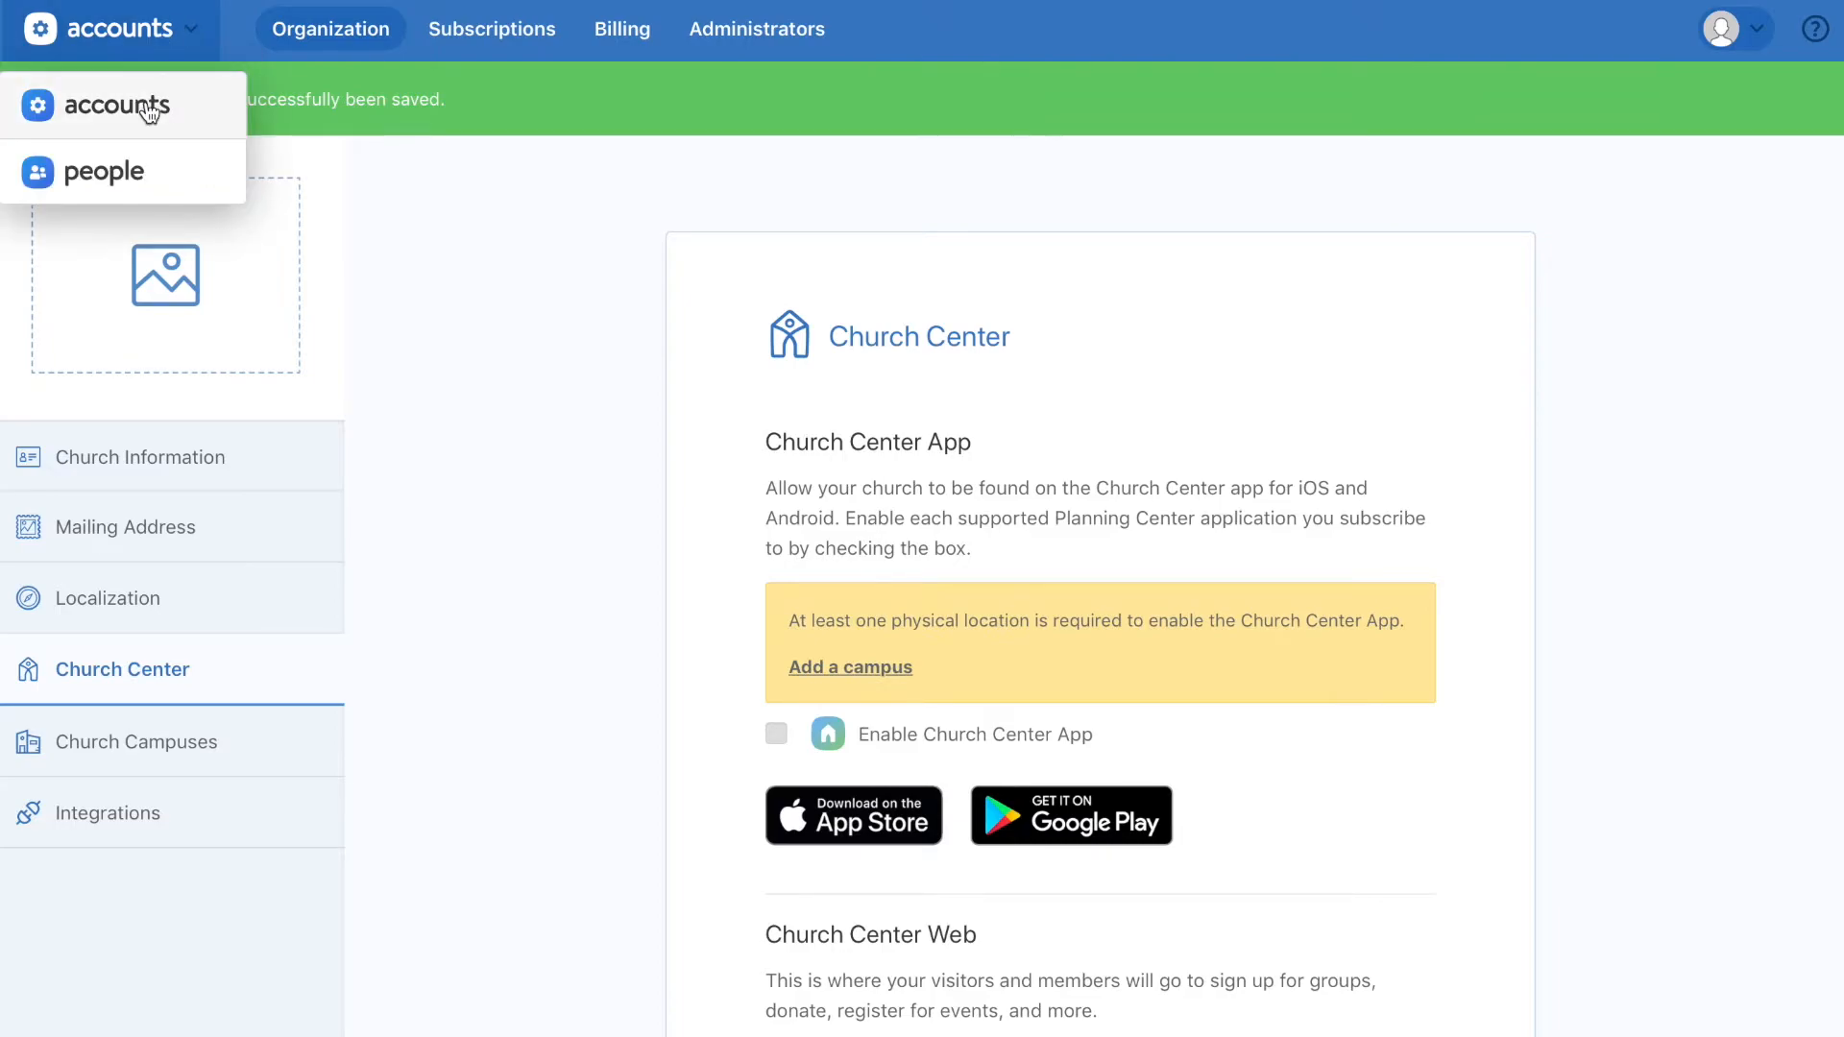
{"action": "left_click", "coordinate": [111, 172]}
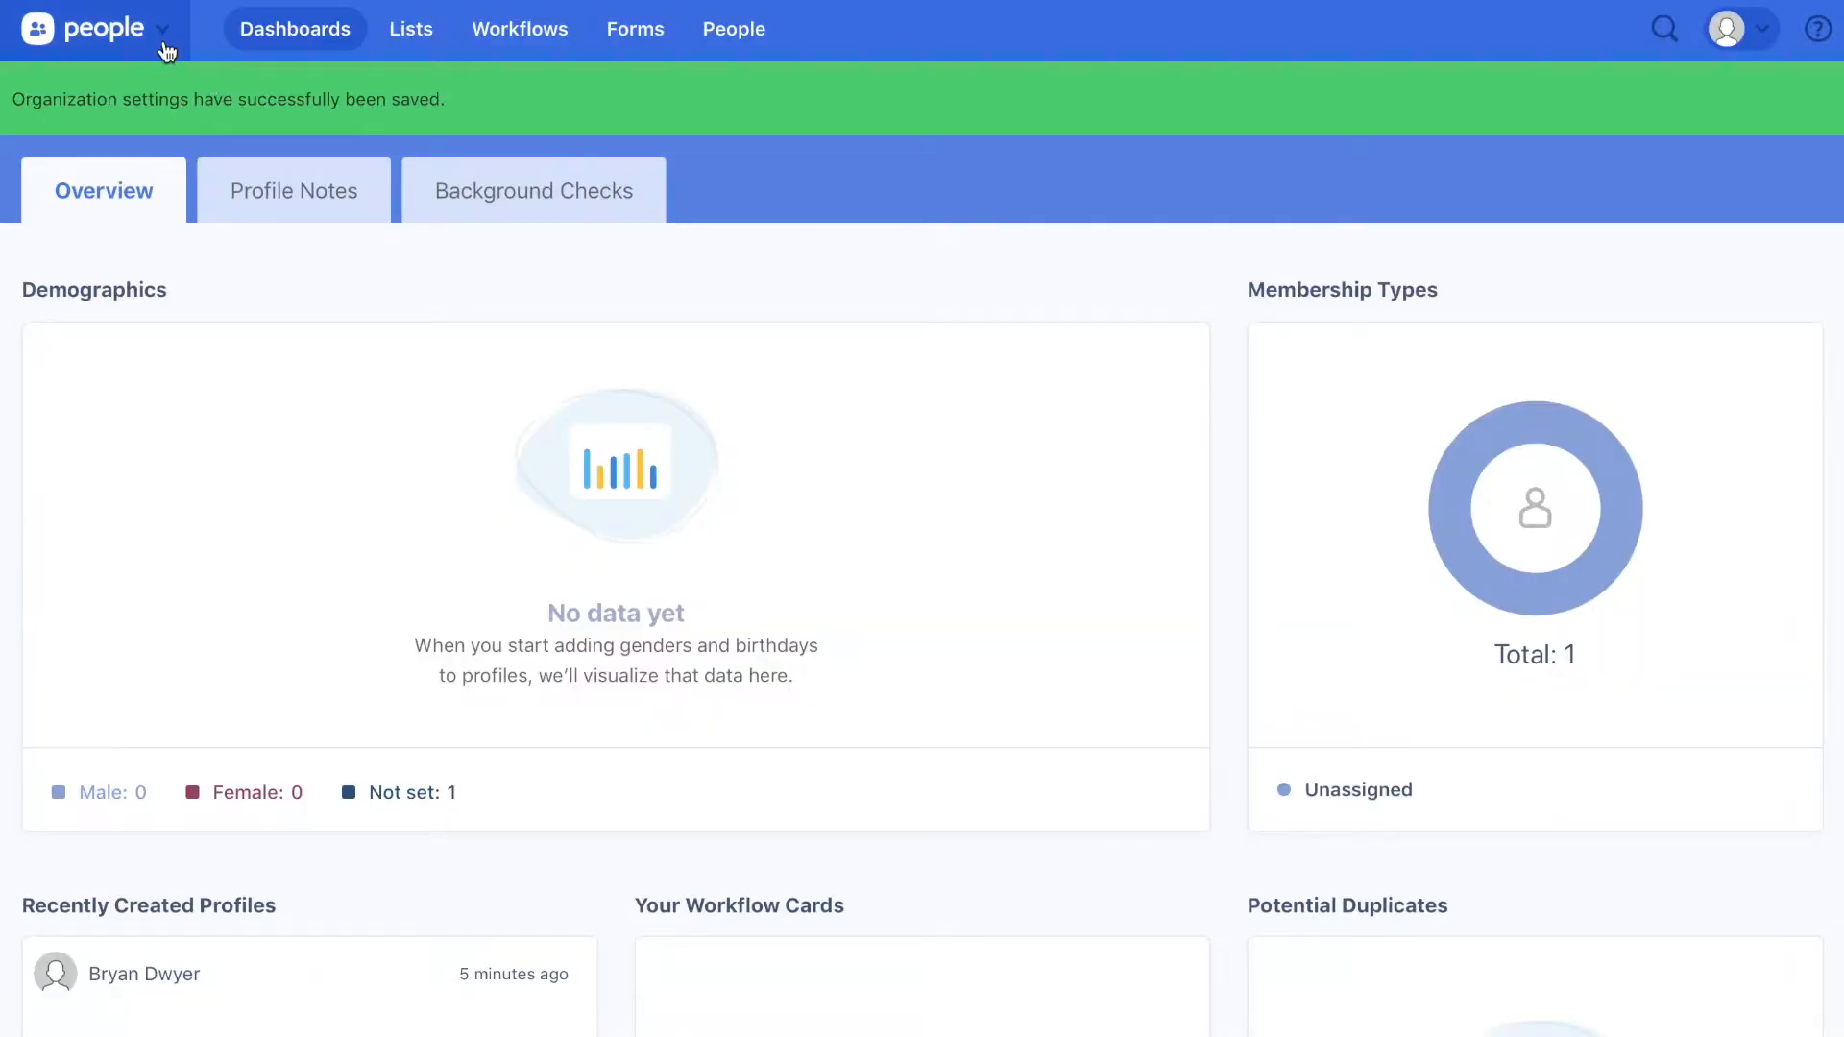
{"action": "left_click", "coordinate": [651, 35]}
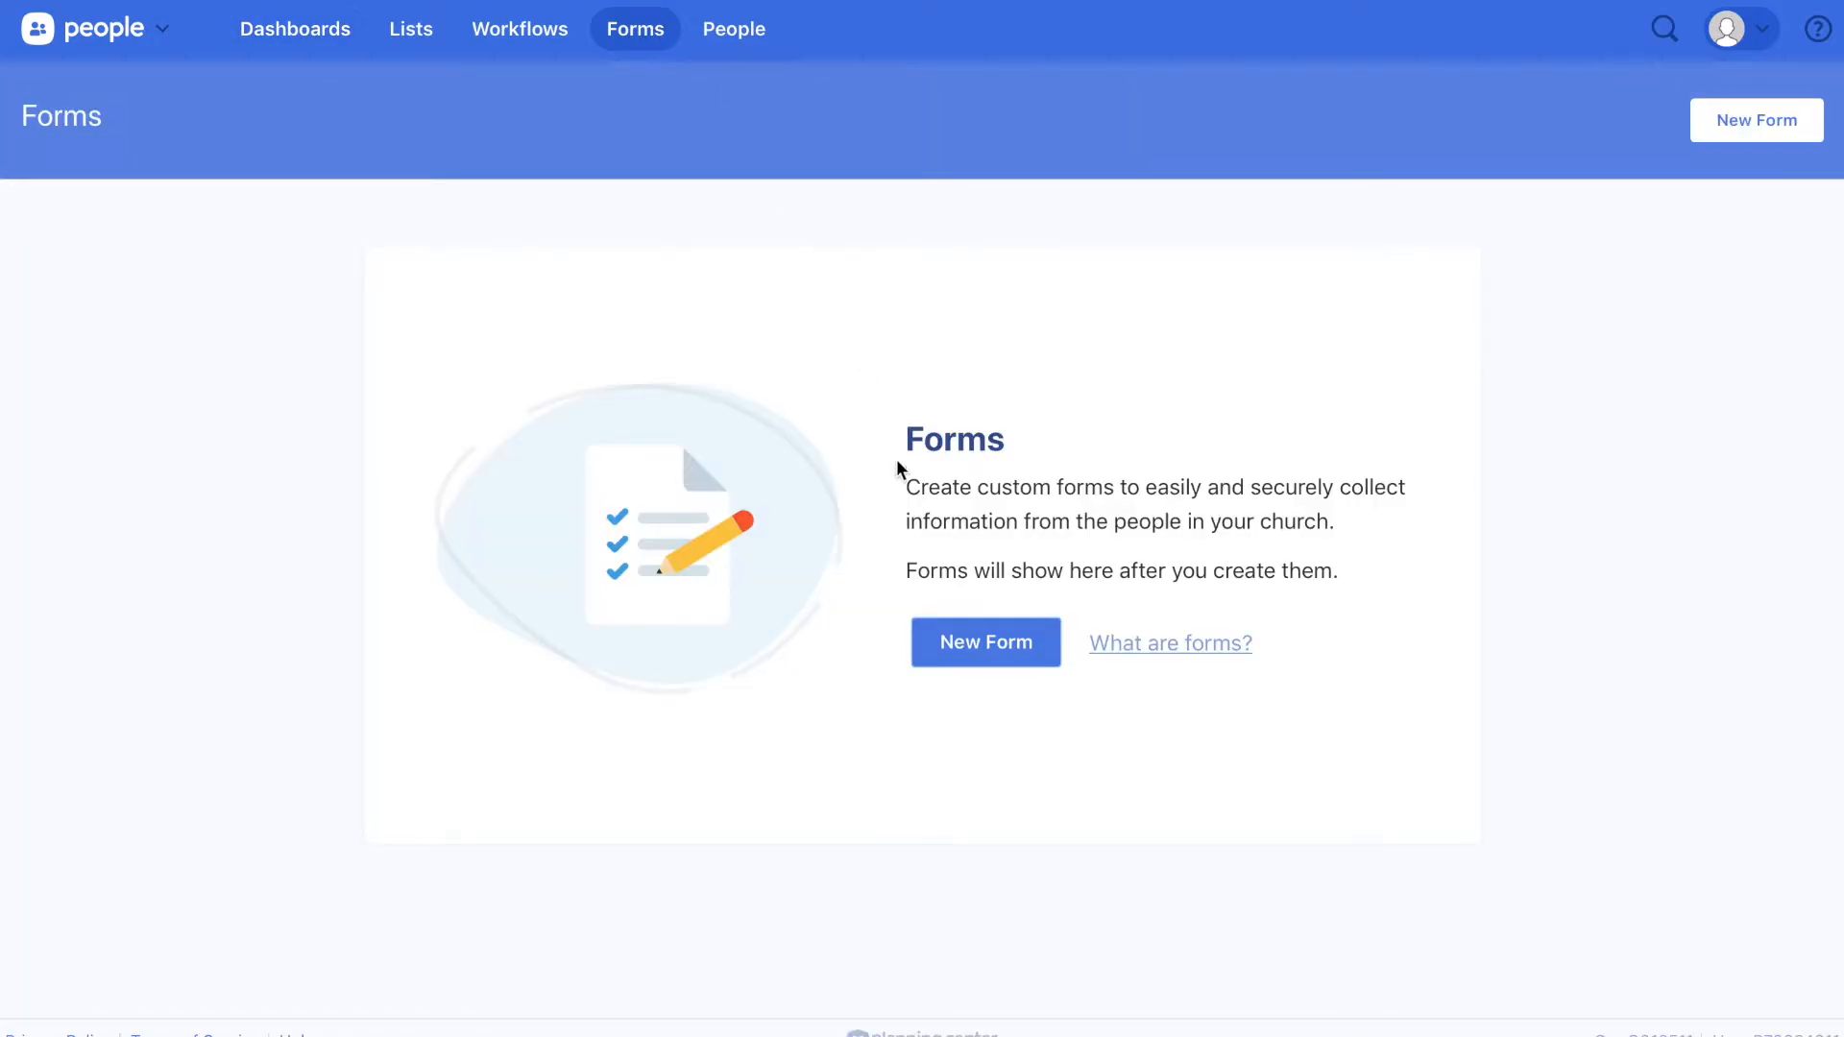
{"action": "left_click", "coordinate": [1008, 645]}
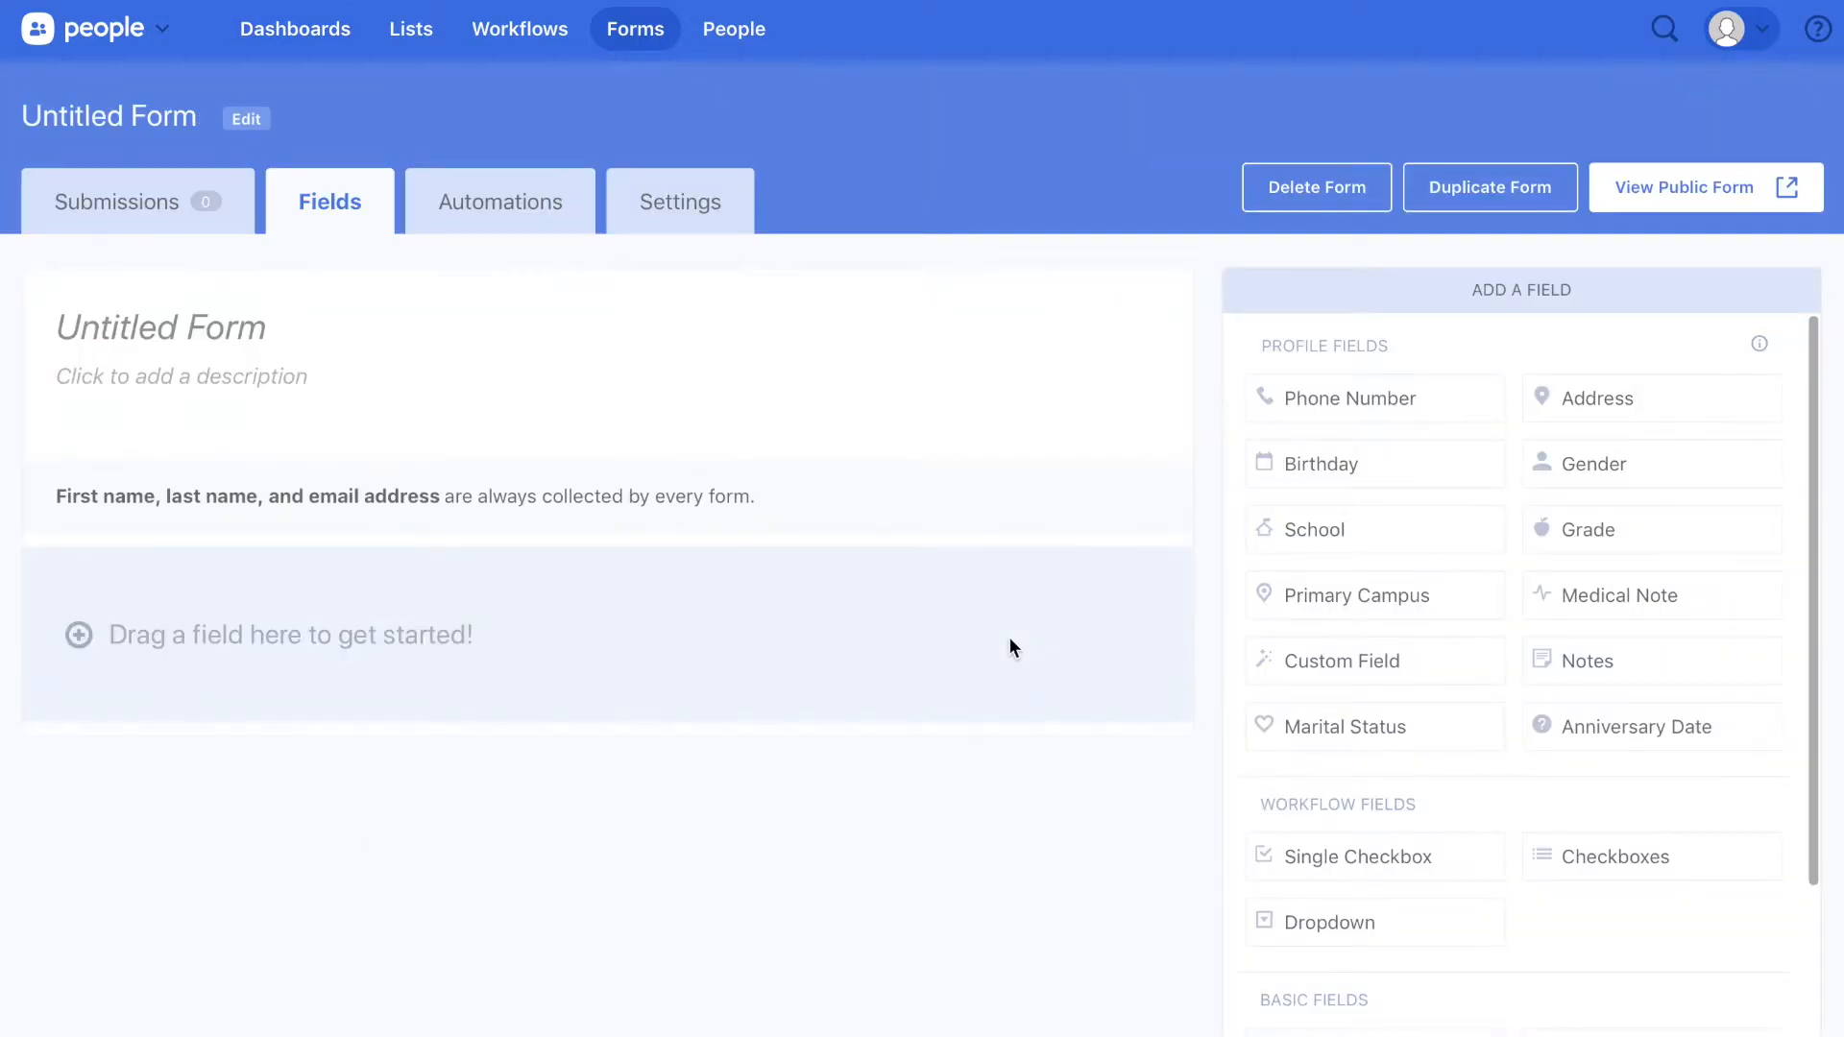
{"action": "type", "text": "Milestone Log"}
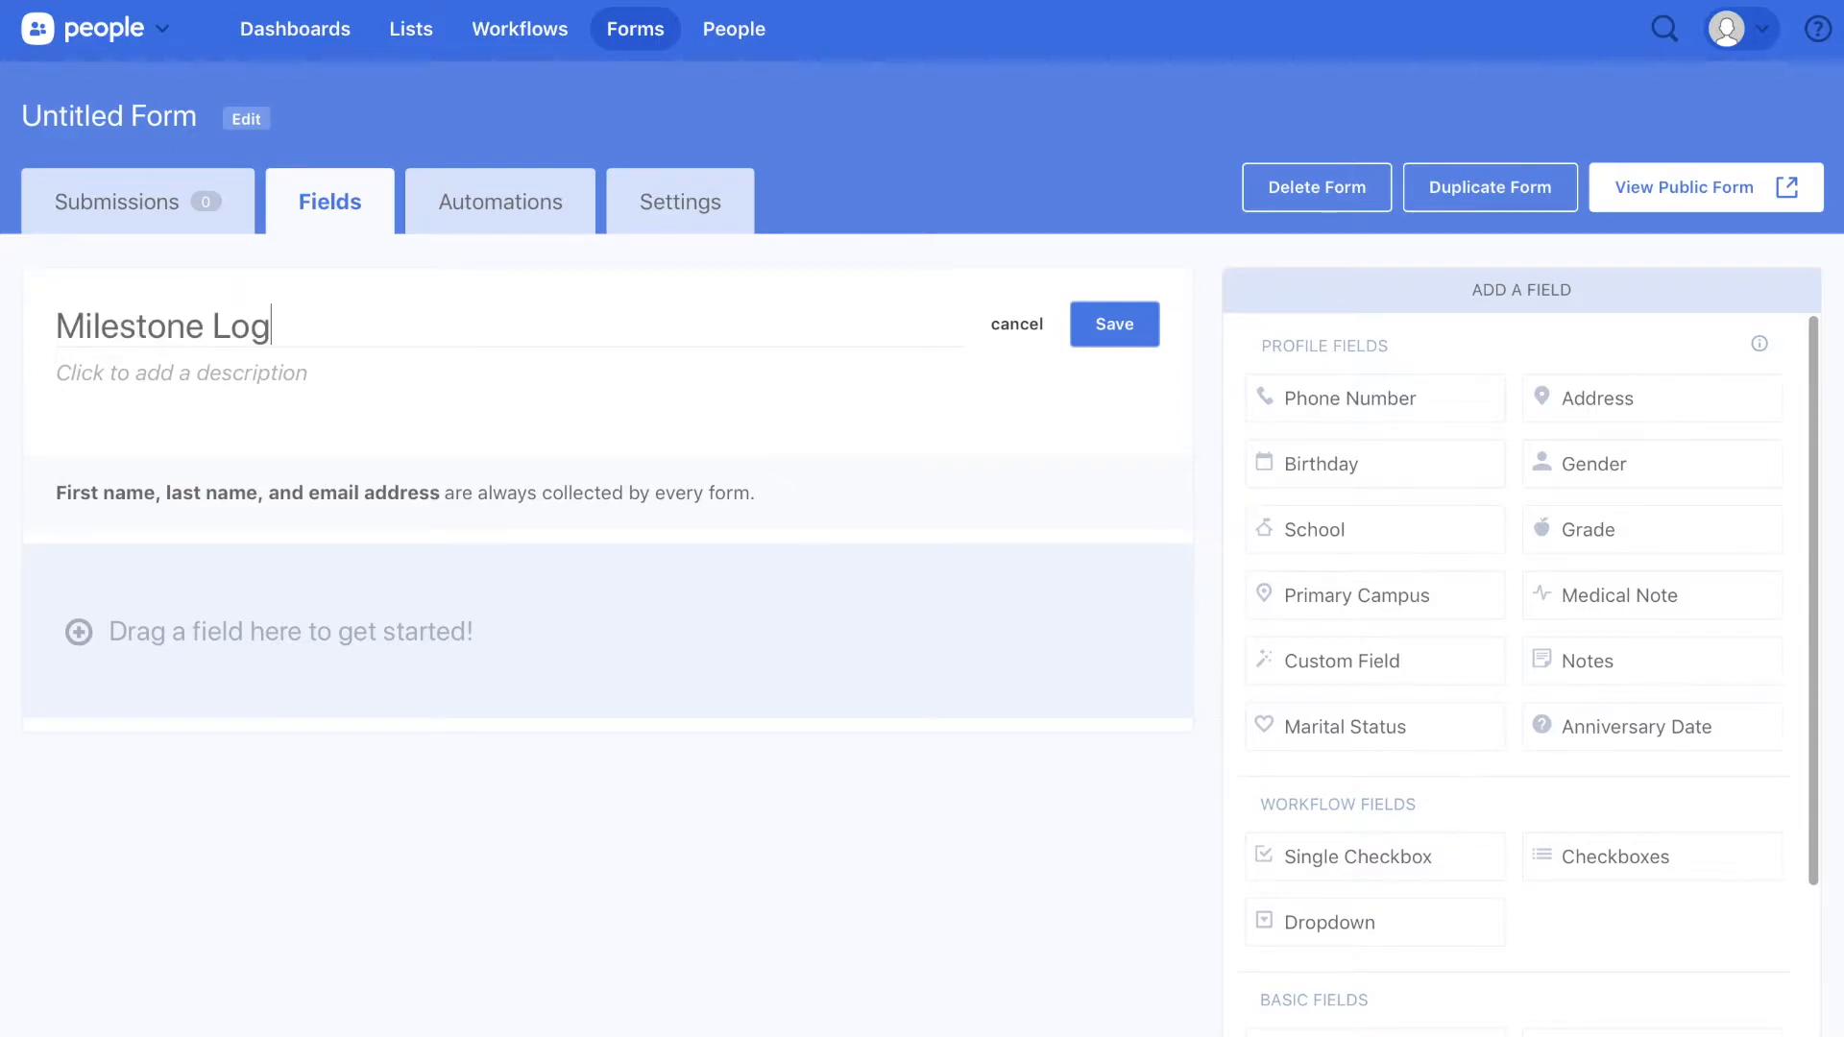
{"action": "key", "text": "Return"}
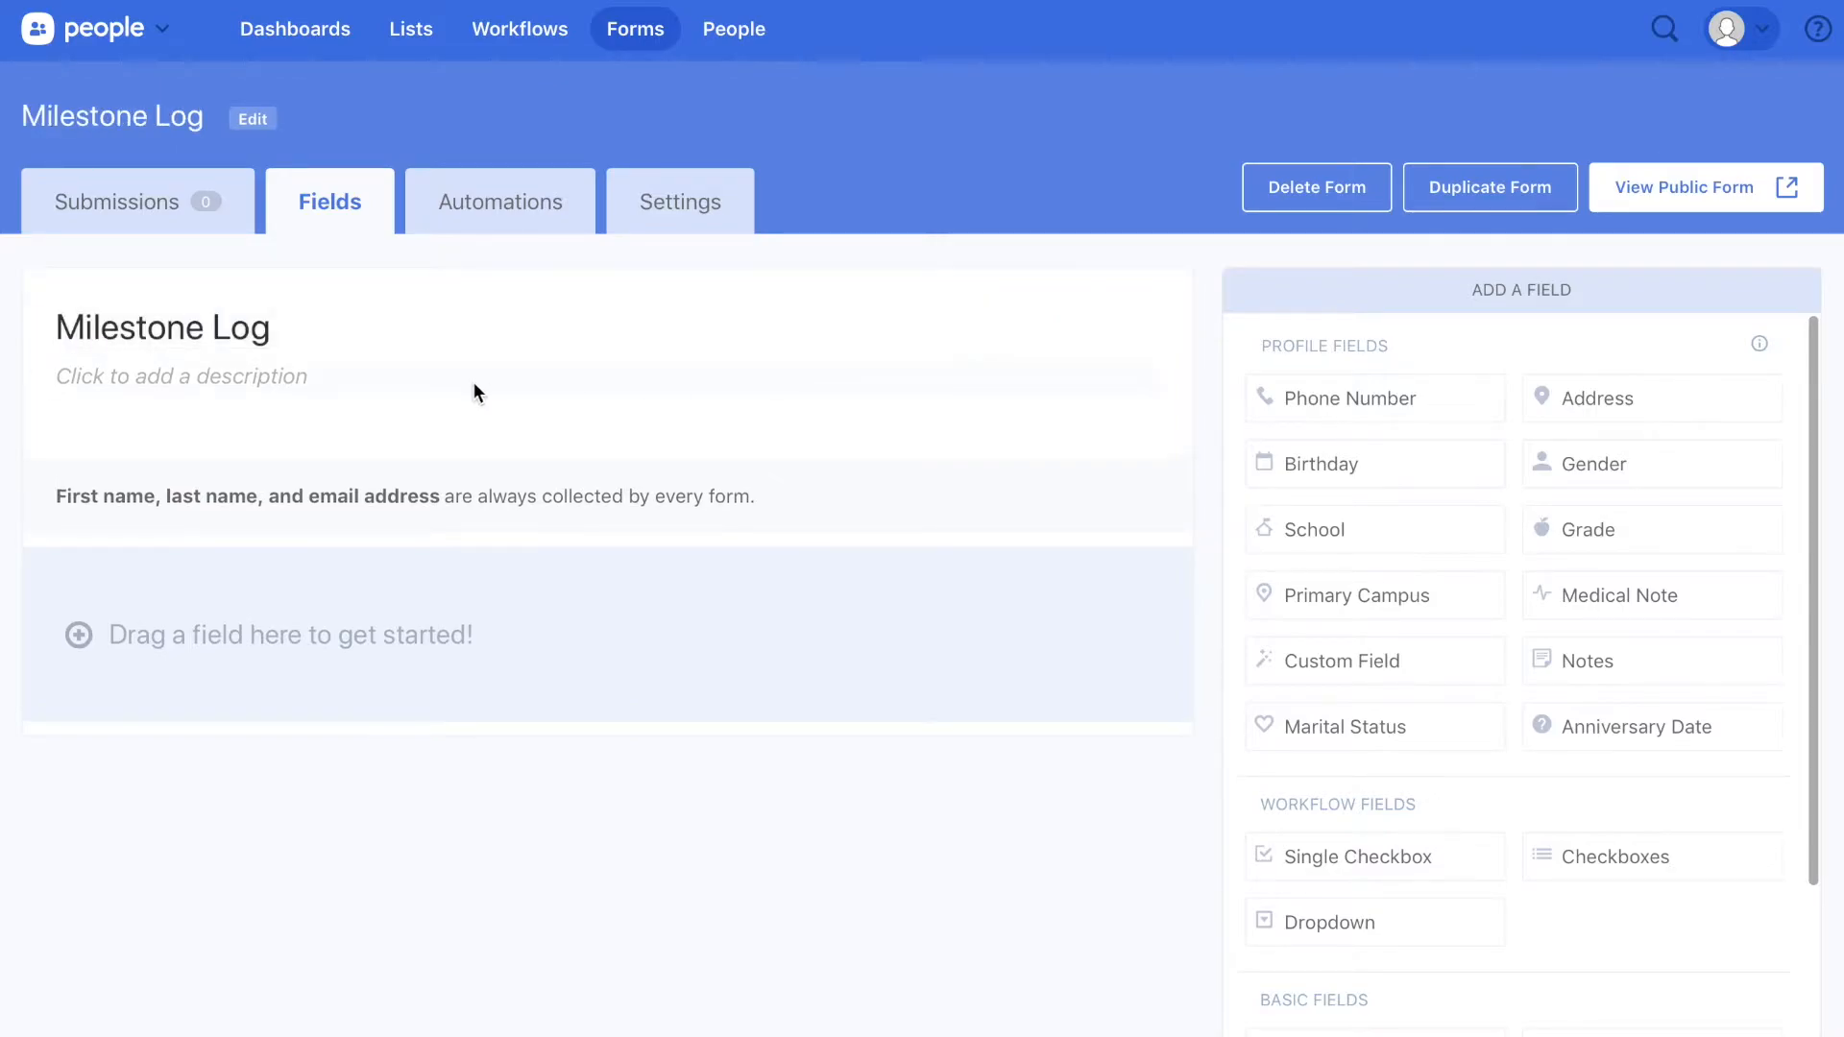
Save the form description "Making disciples? Fill out this form to let us know!"
{"action": "left_click", "coordinate": [283, 384]}
{"action": "type", "text": "Making disciples? Fill out this form to let us know!"}
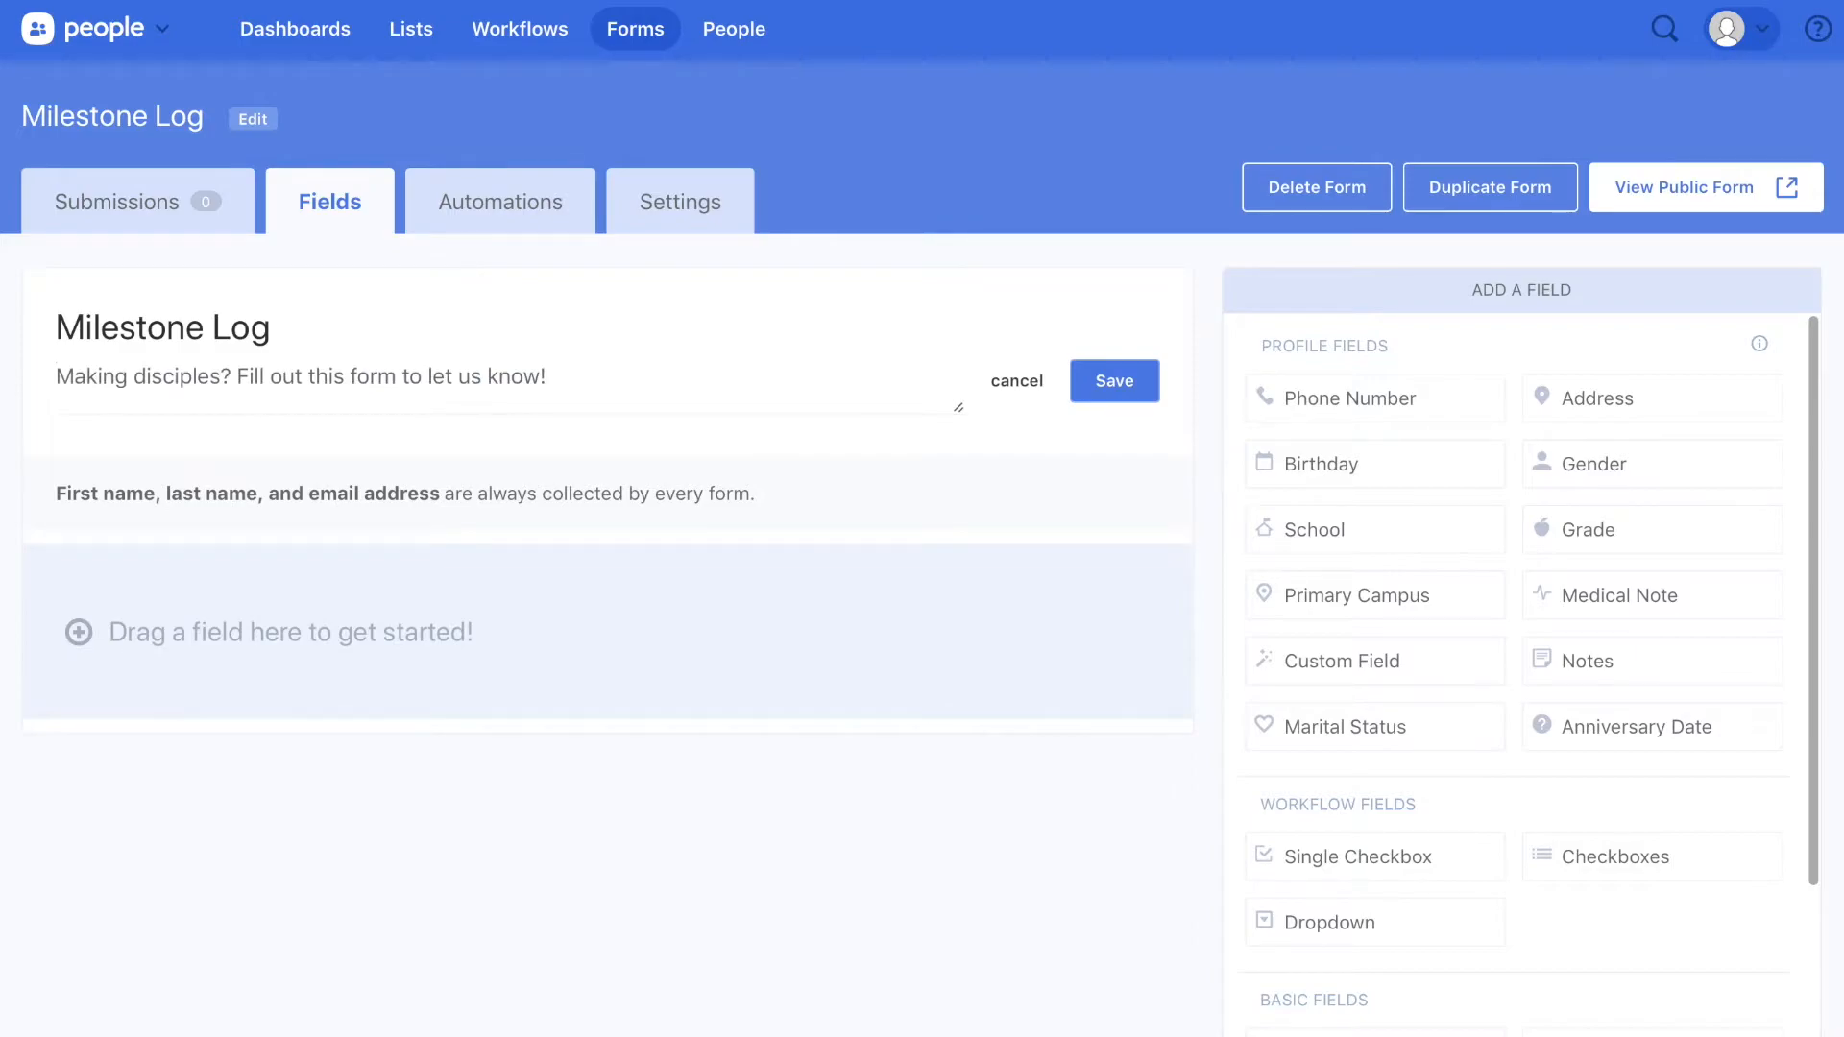
{"action": "left_click", "coordinate": [1117, 389]}
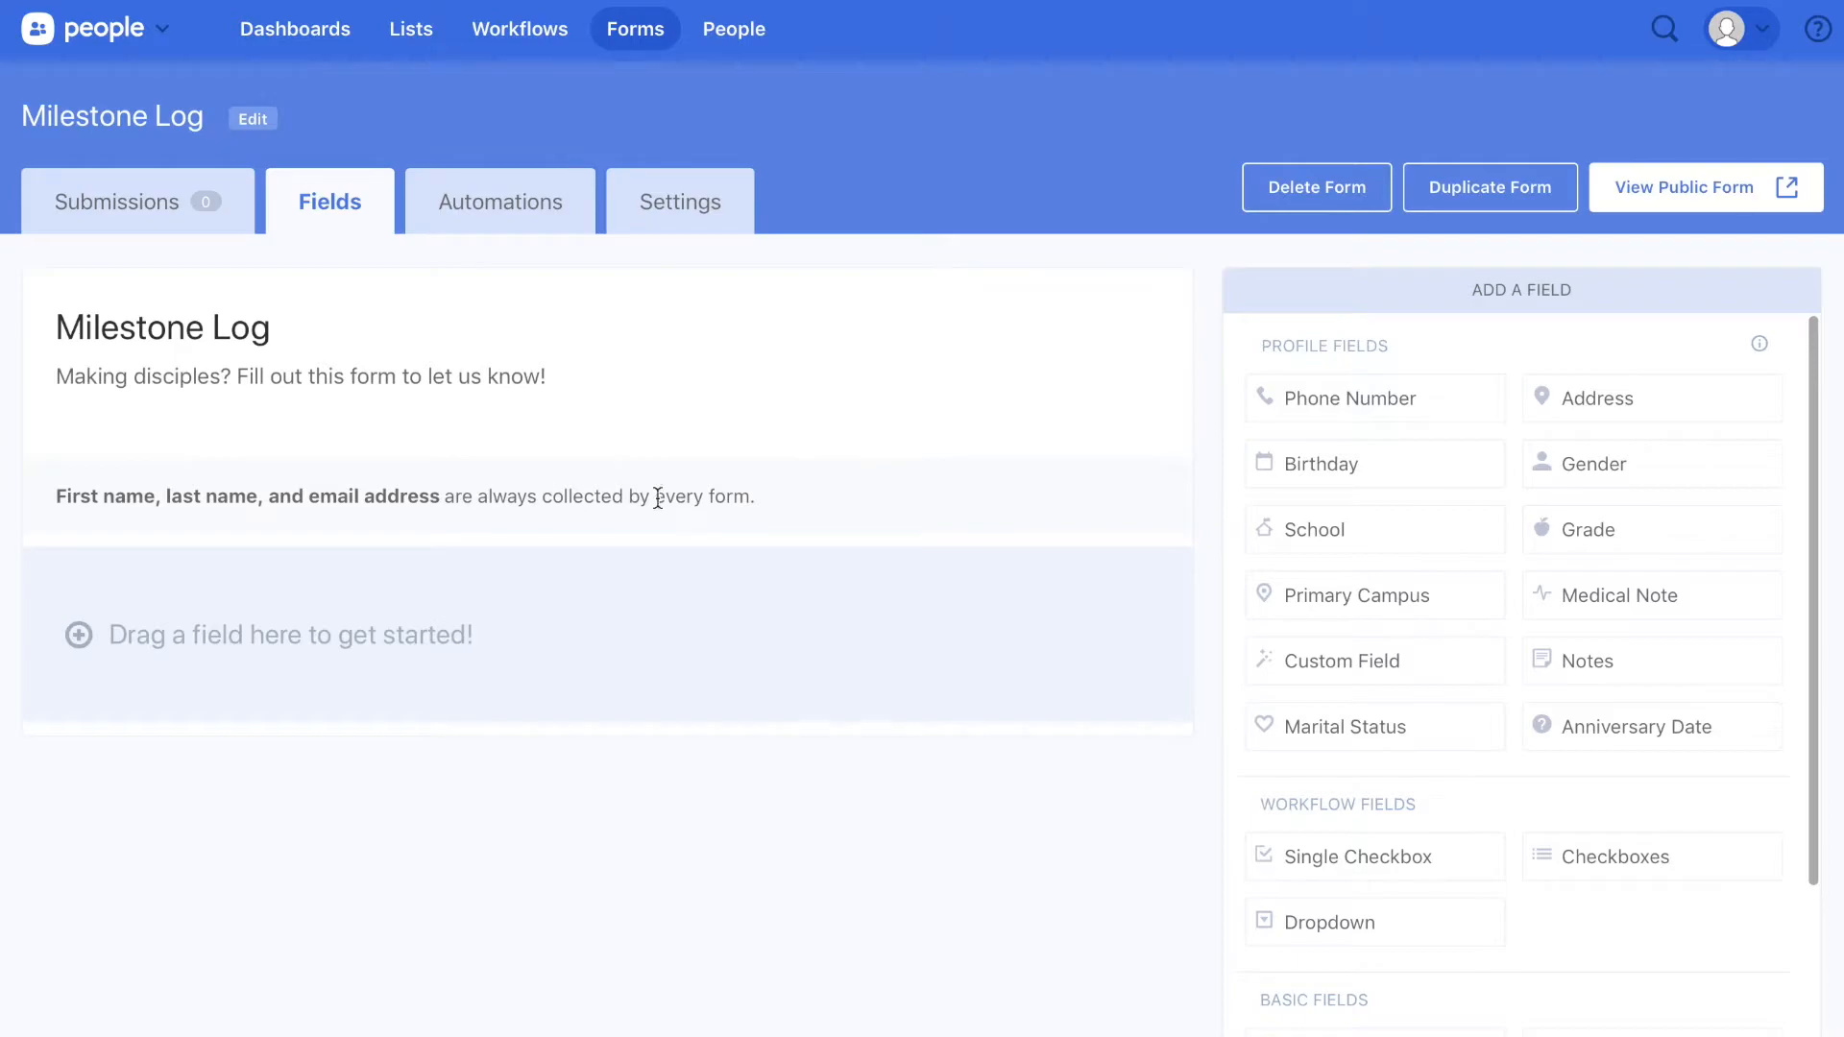
Add a basic dropdown field titled "Recent Milestone" with the description "Please tell us where you're at in the 3E process."
{"action": "scroll", "coordinate": [1033, 494], "scroll_direction": "down", "scroll_amount": 2}
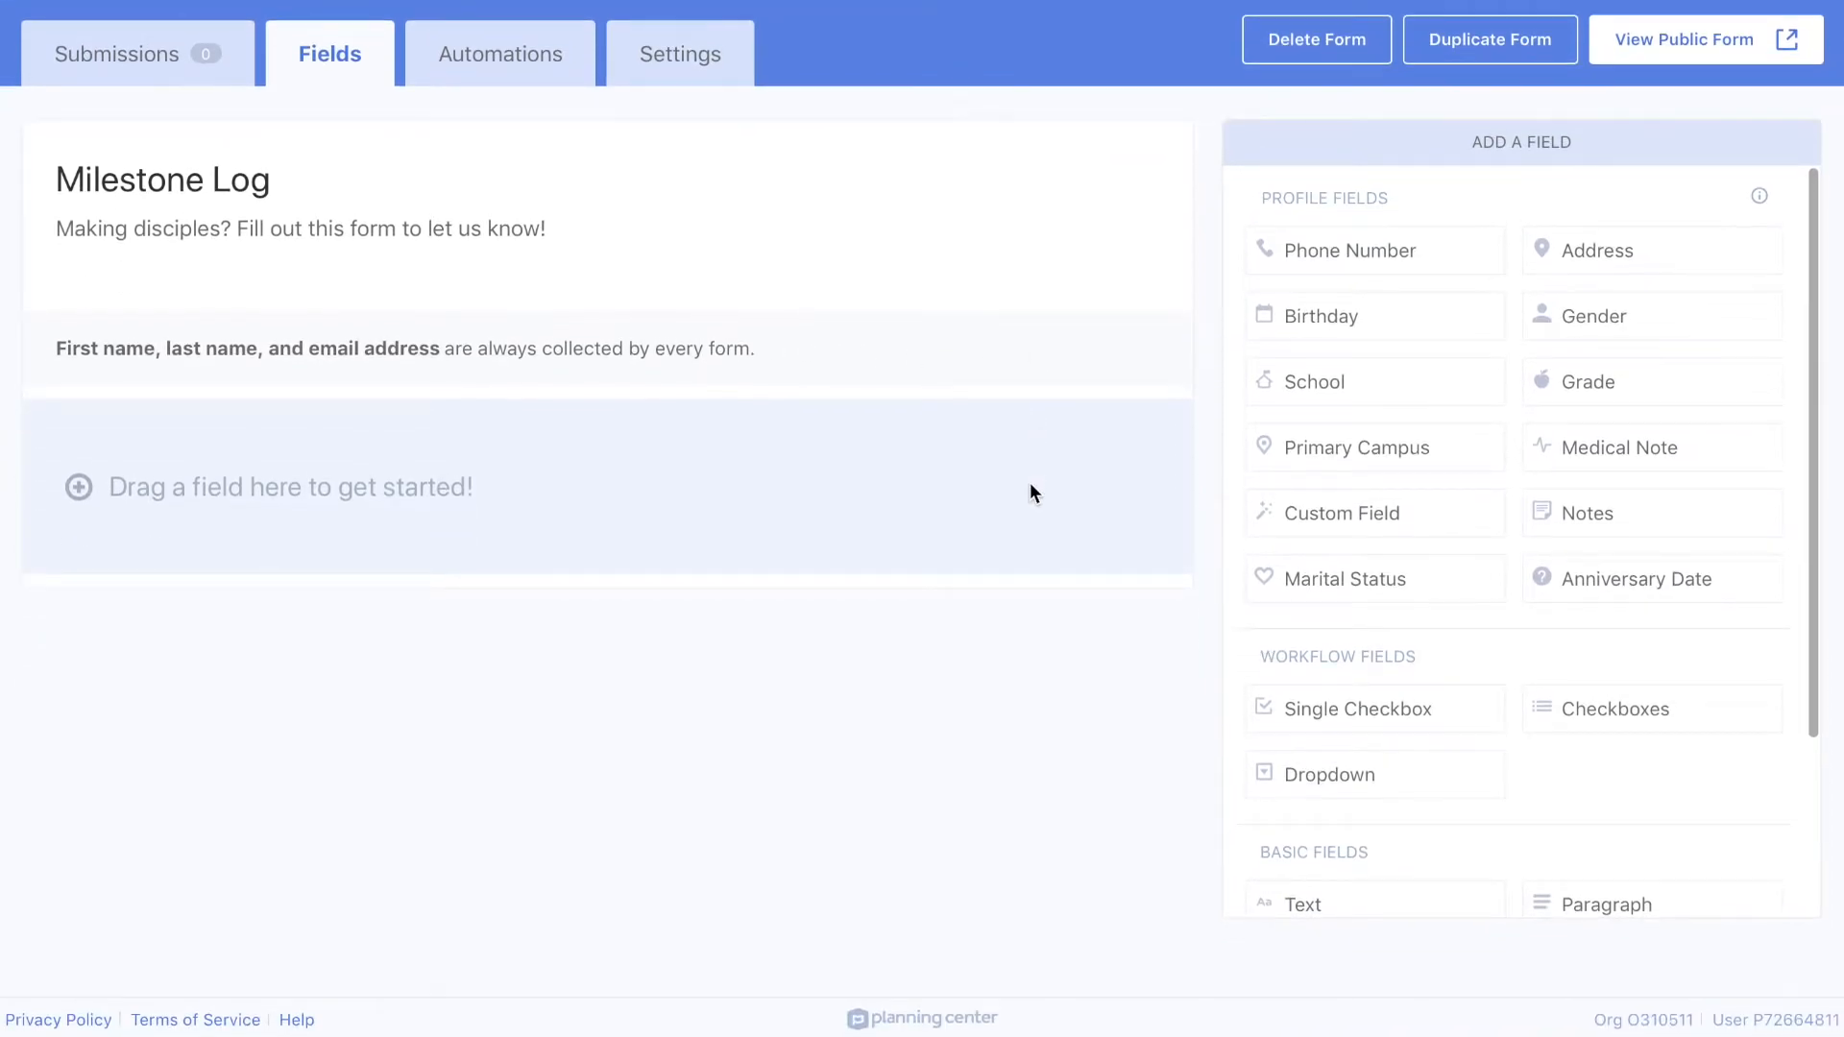
{"action": "scroll", "coordinate": [1425, 695], "scroll_direction": "down", "scroll_amount": 2}
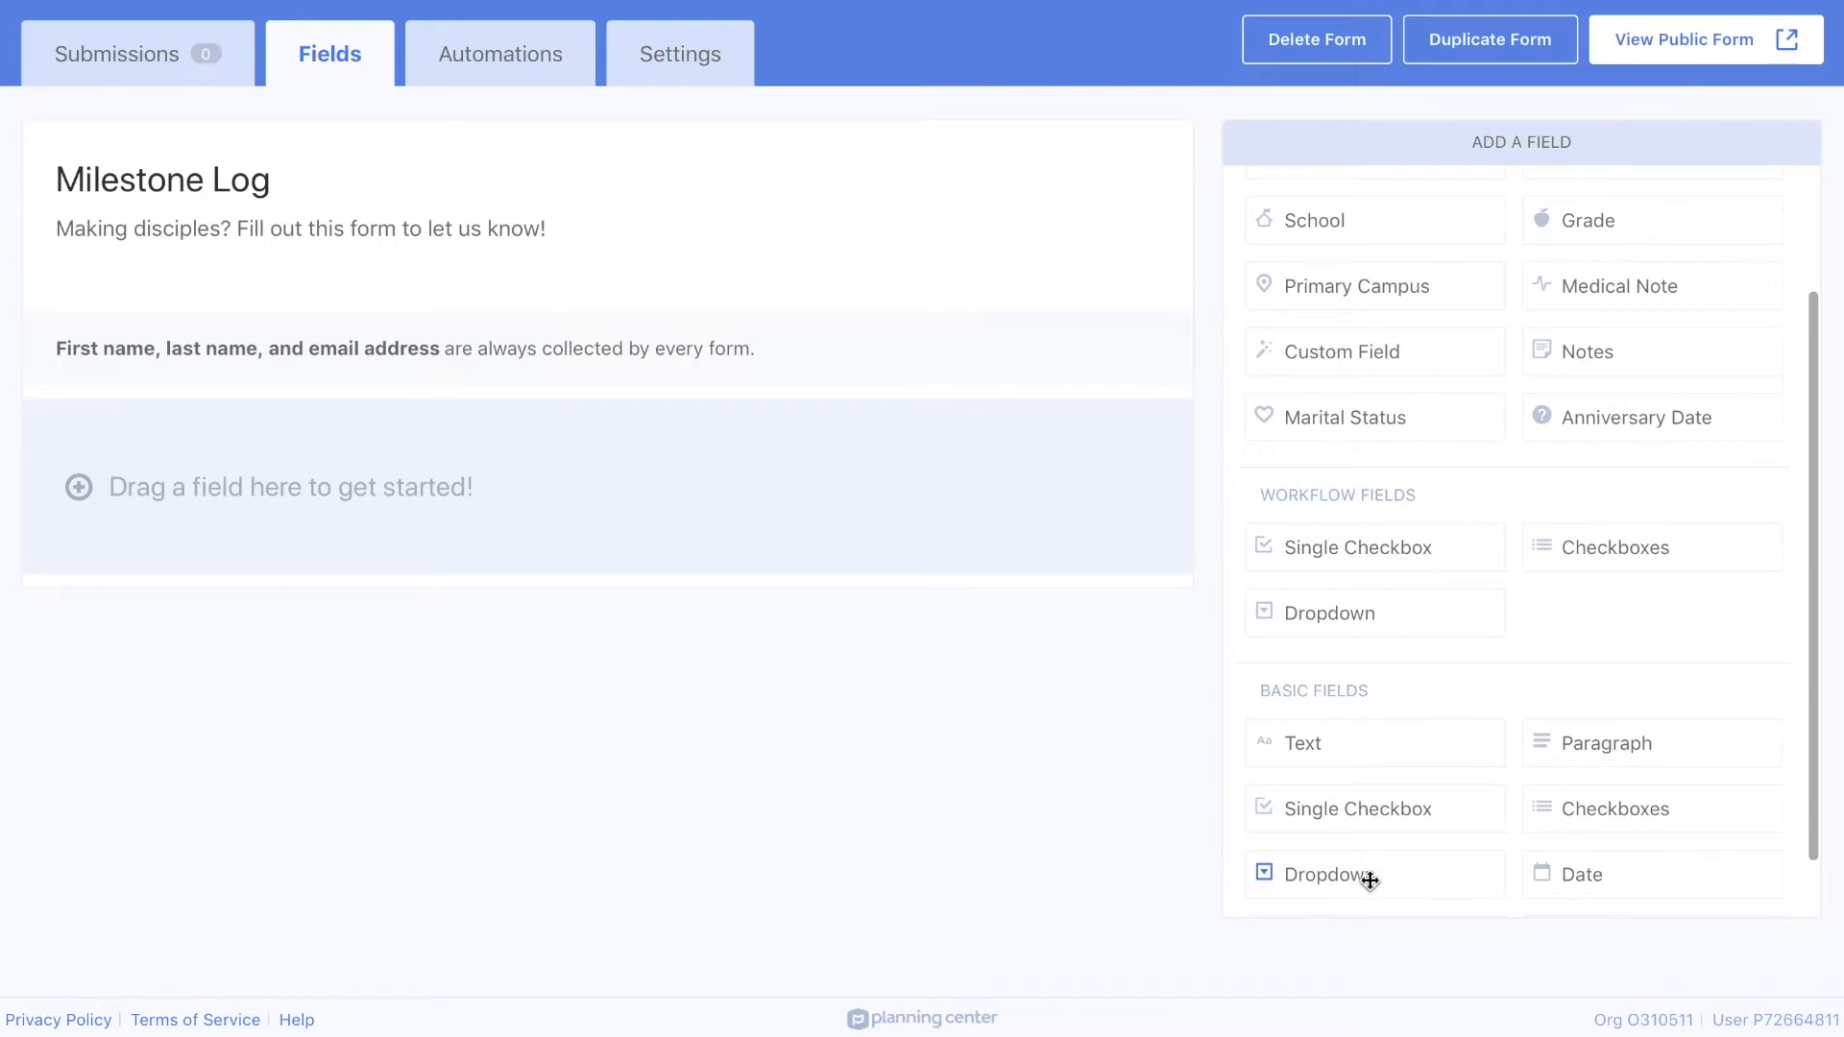
{"action": "left_click_drag", "start_coordinate": [1369, 878], "coordinate": [521, 478]}
{"action": "type", "text": "Recent Milestone"}
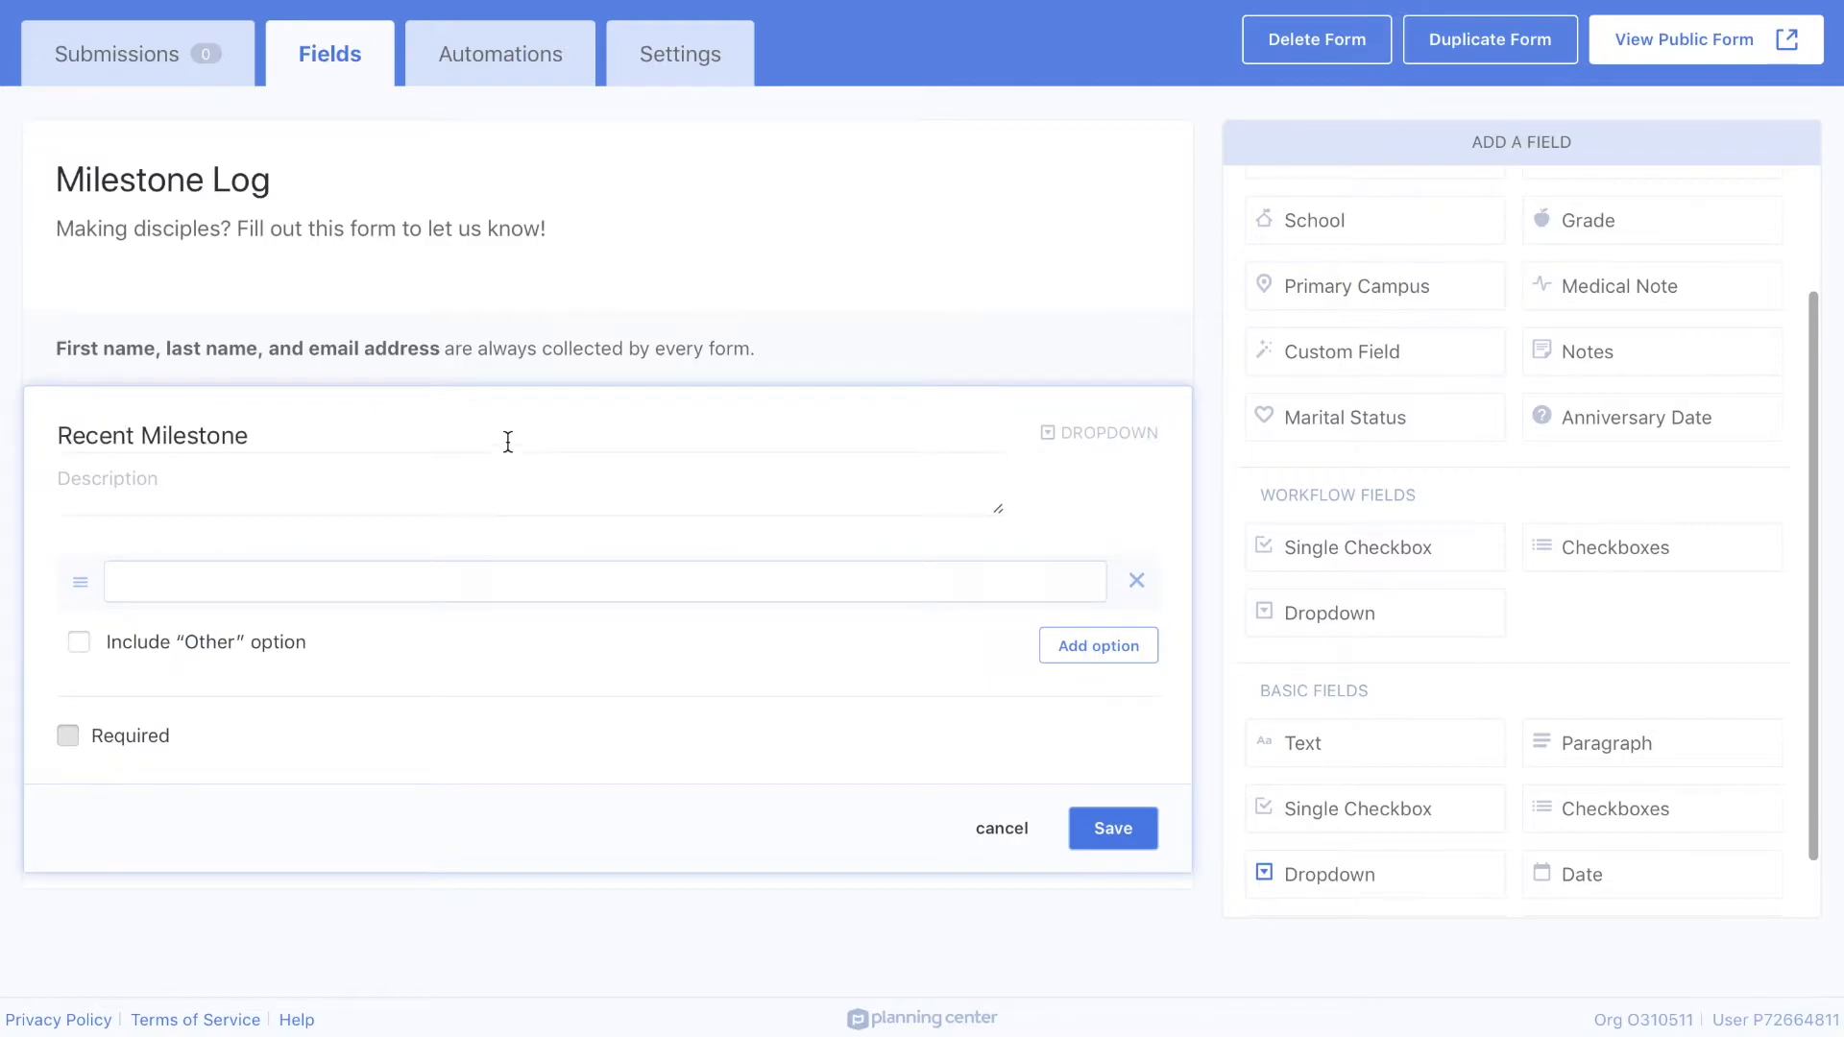
{"action": "left_click", "coordinate": [493, 490]}
{"action": "type", "text": "Please tell us where you're at in the 3E process."}
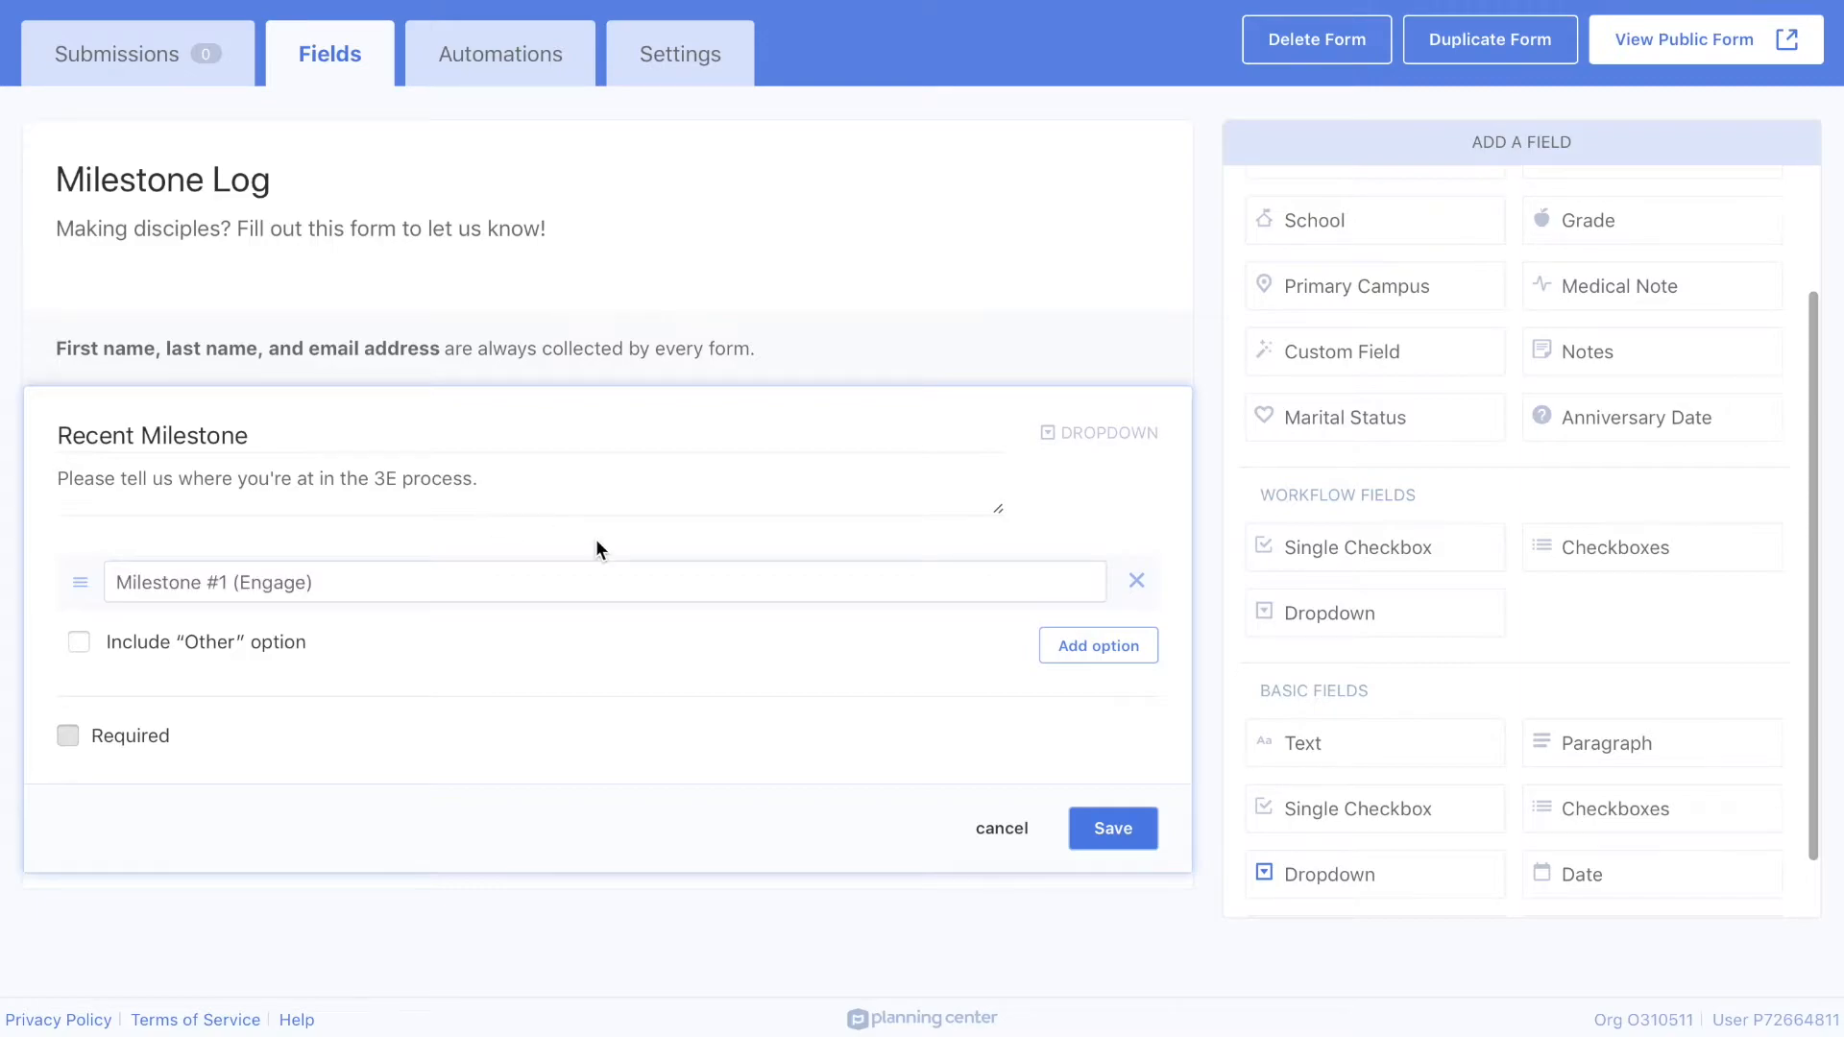
Add the options "Milestone #2 (Establish)" and "Milestone #3 (Empower)" to the Recent Milestone dropdown, make it required and save it
{"action": "left_click", "coordinate": [1099, 645]}
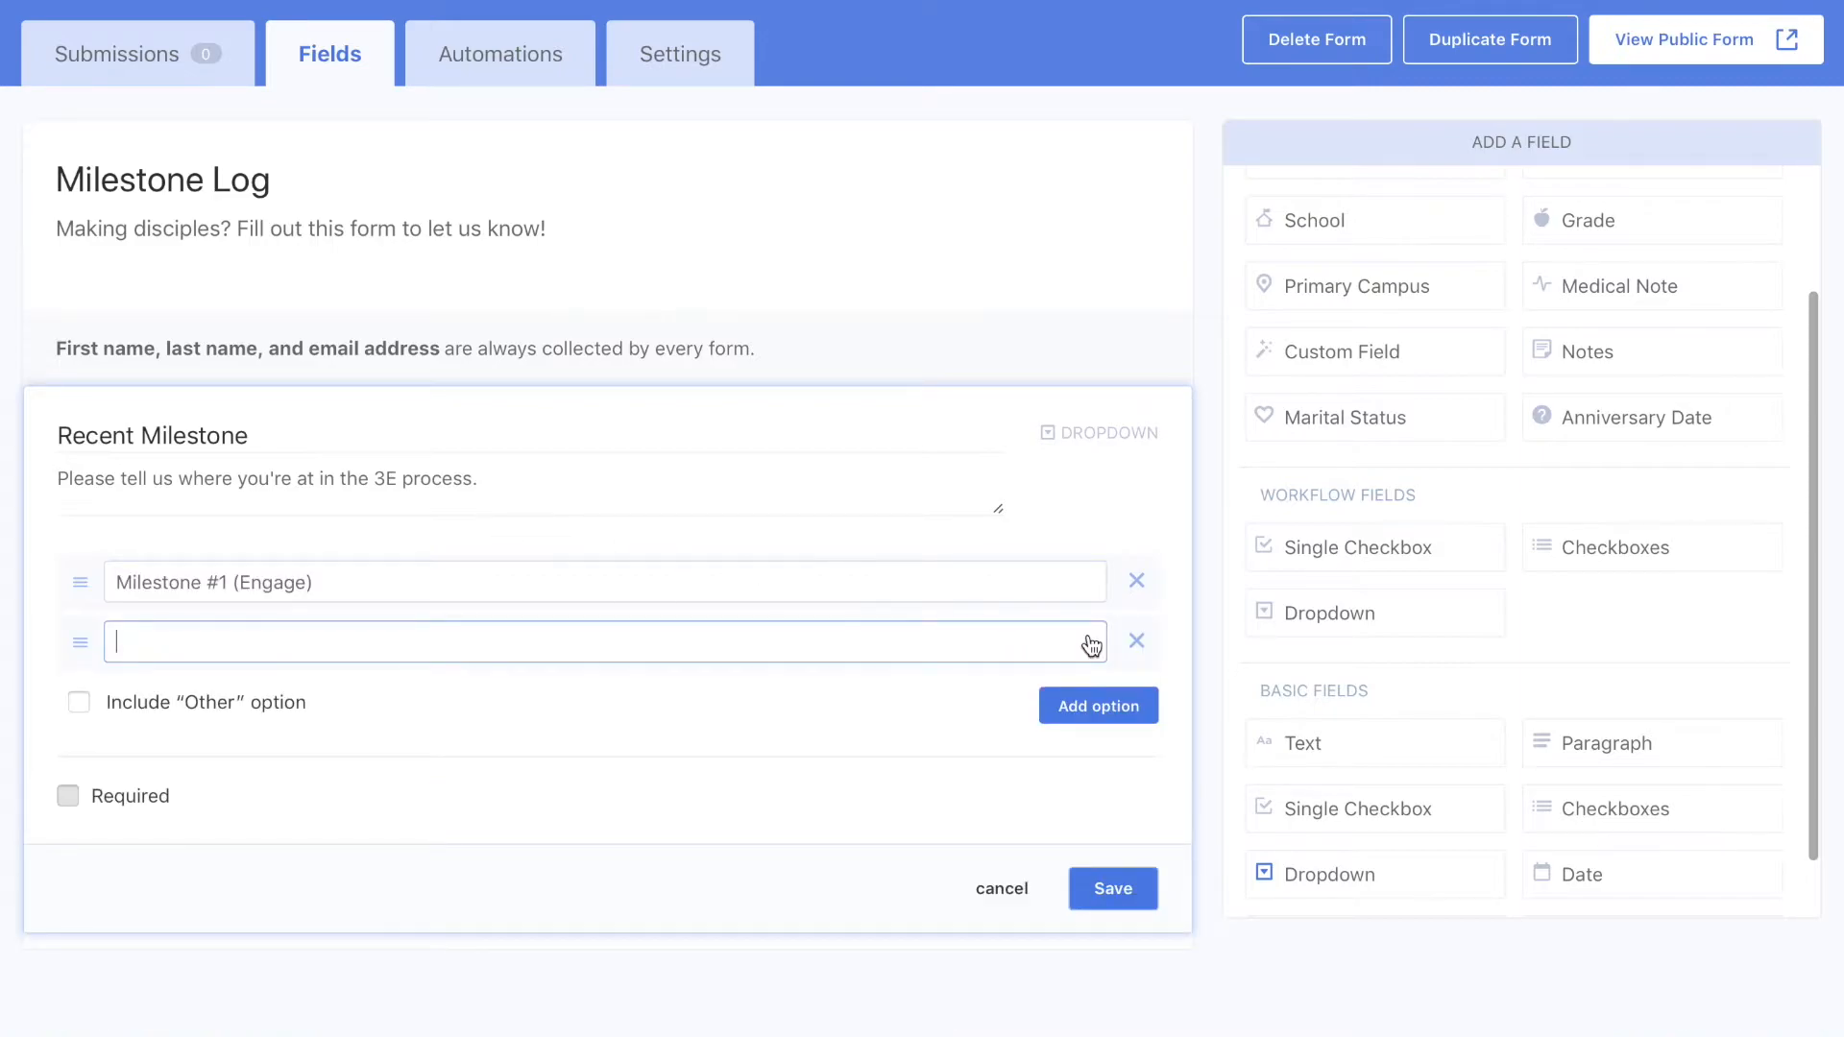
{"action": "type", "text": "Milestone #2 (Establish)"}
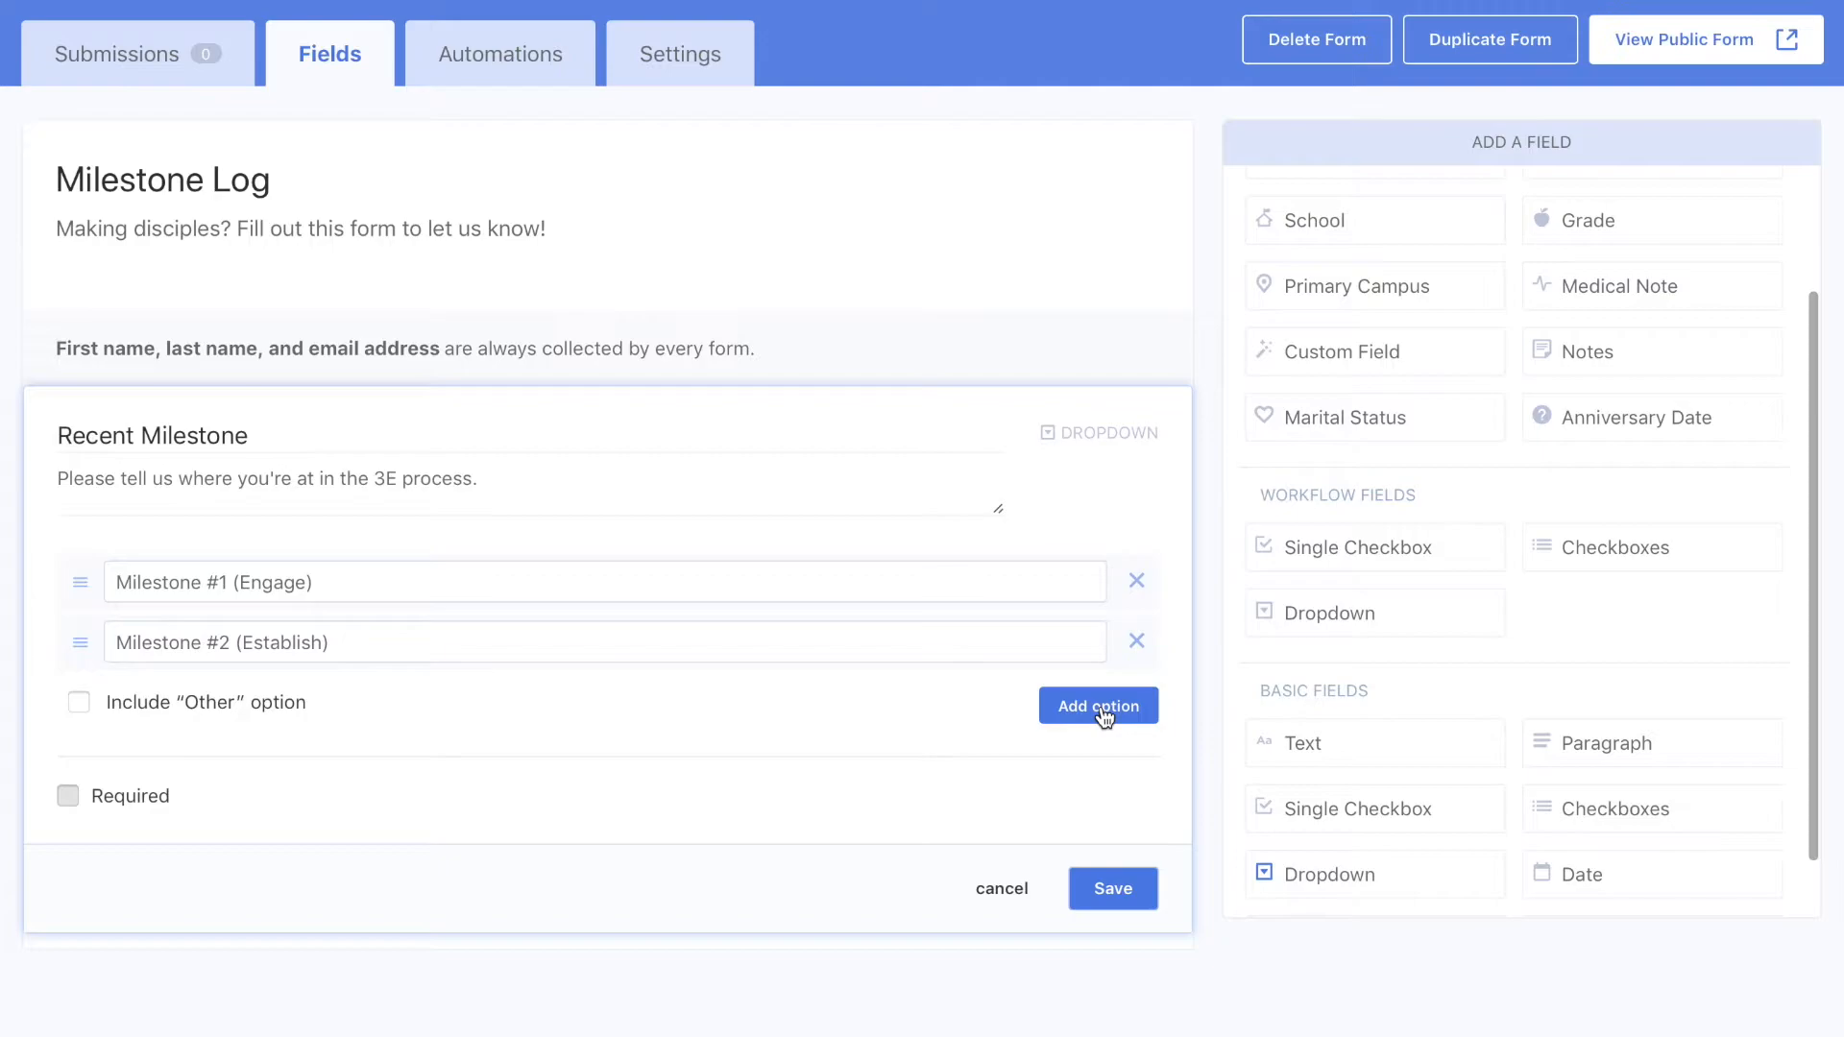
{"action": "left_click", "coordinate": [1099, 706]}
{"action": "type", "text": "Milestone #3 (Empower)"}
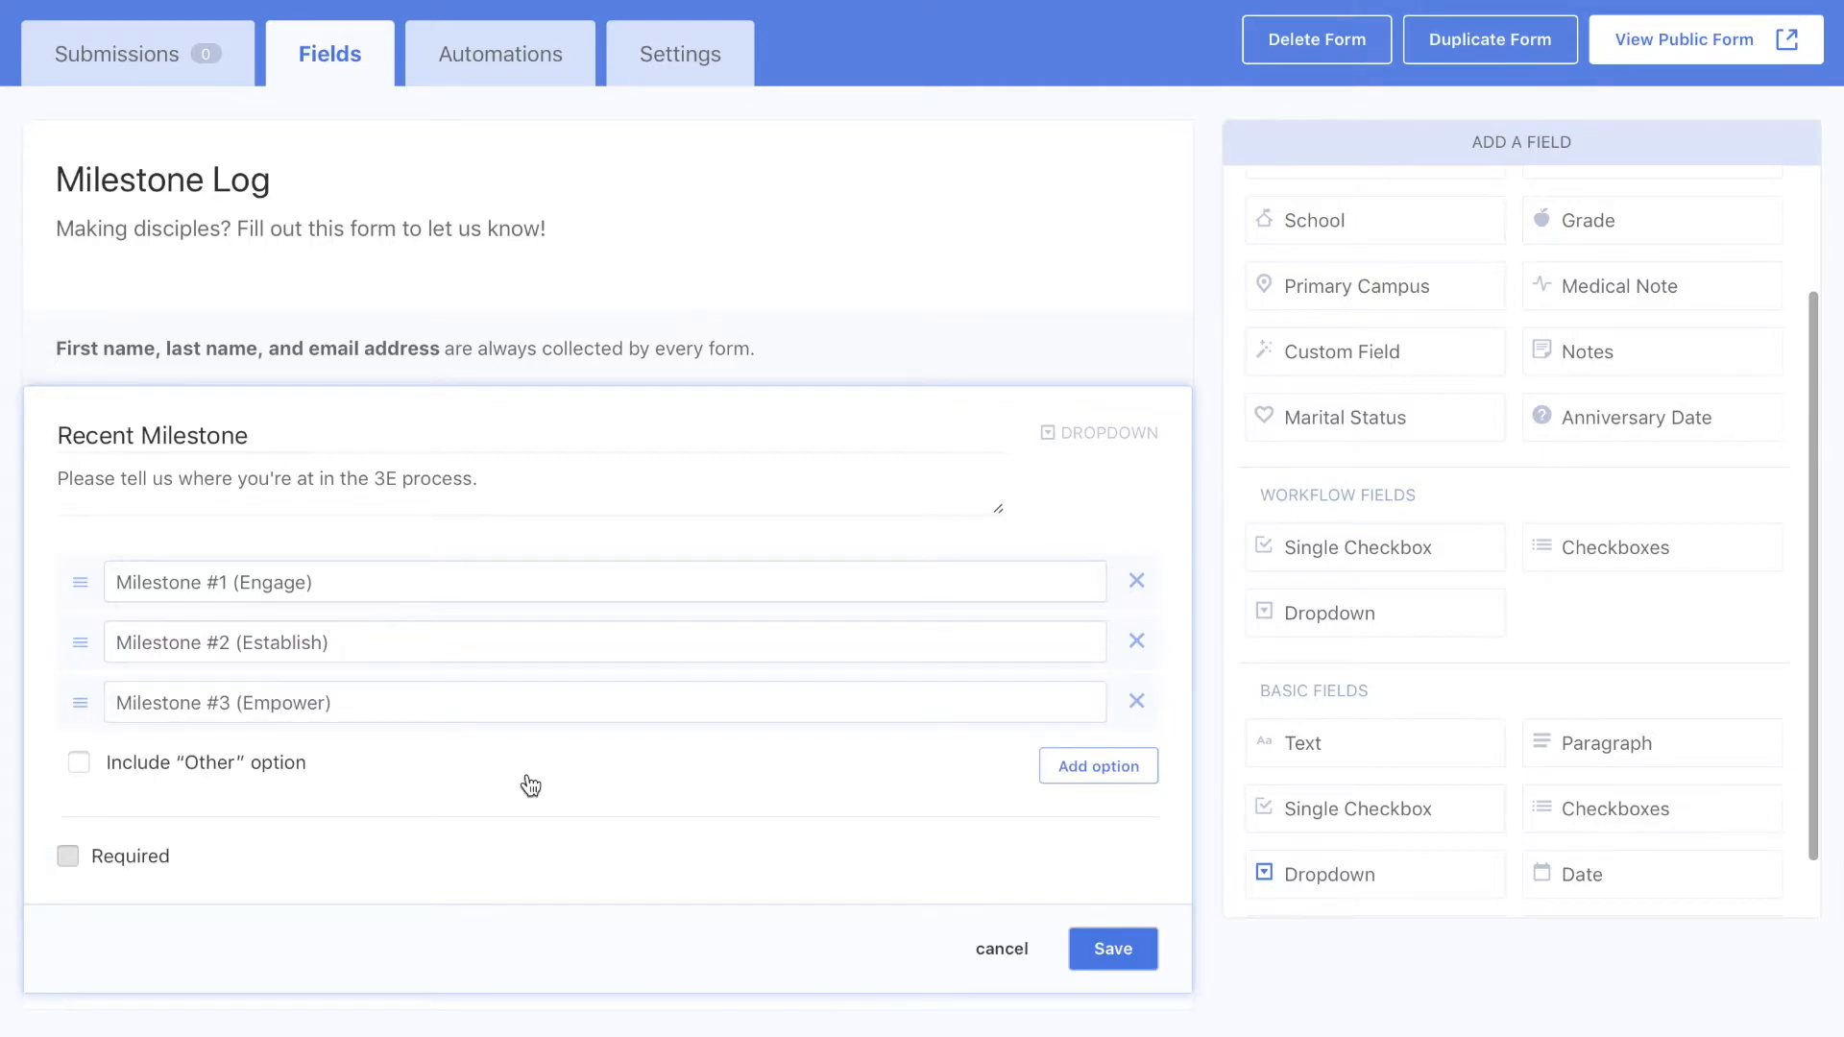
{"action": "left_click", "coordinate": [68, 860]}
{"action": "left_click", "coordinate": [1112, 950]}
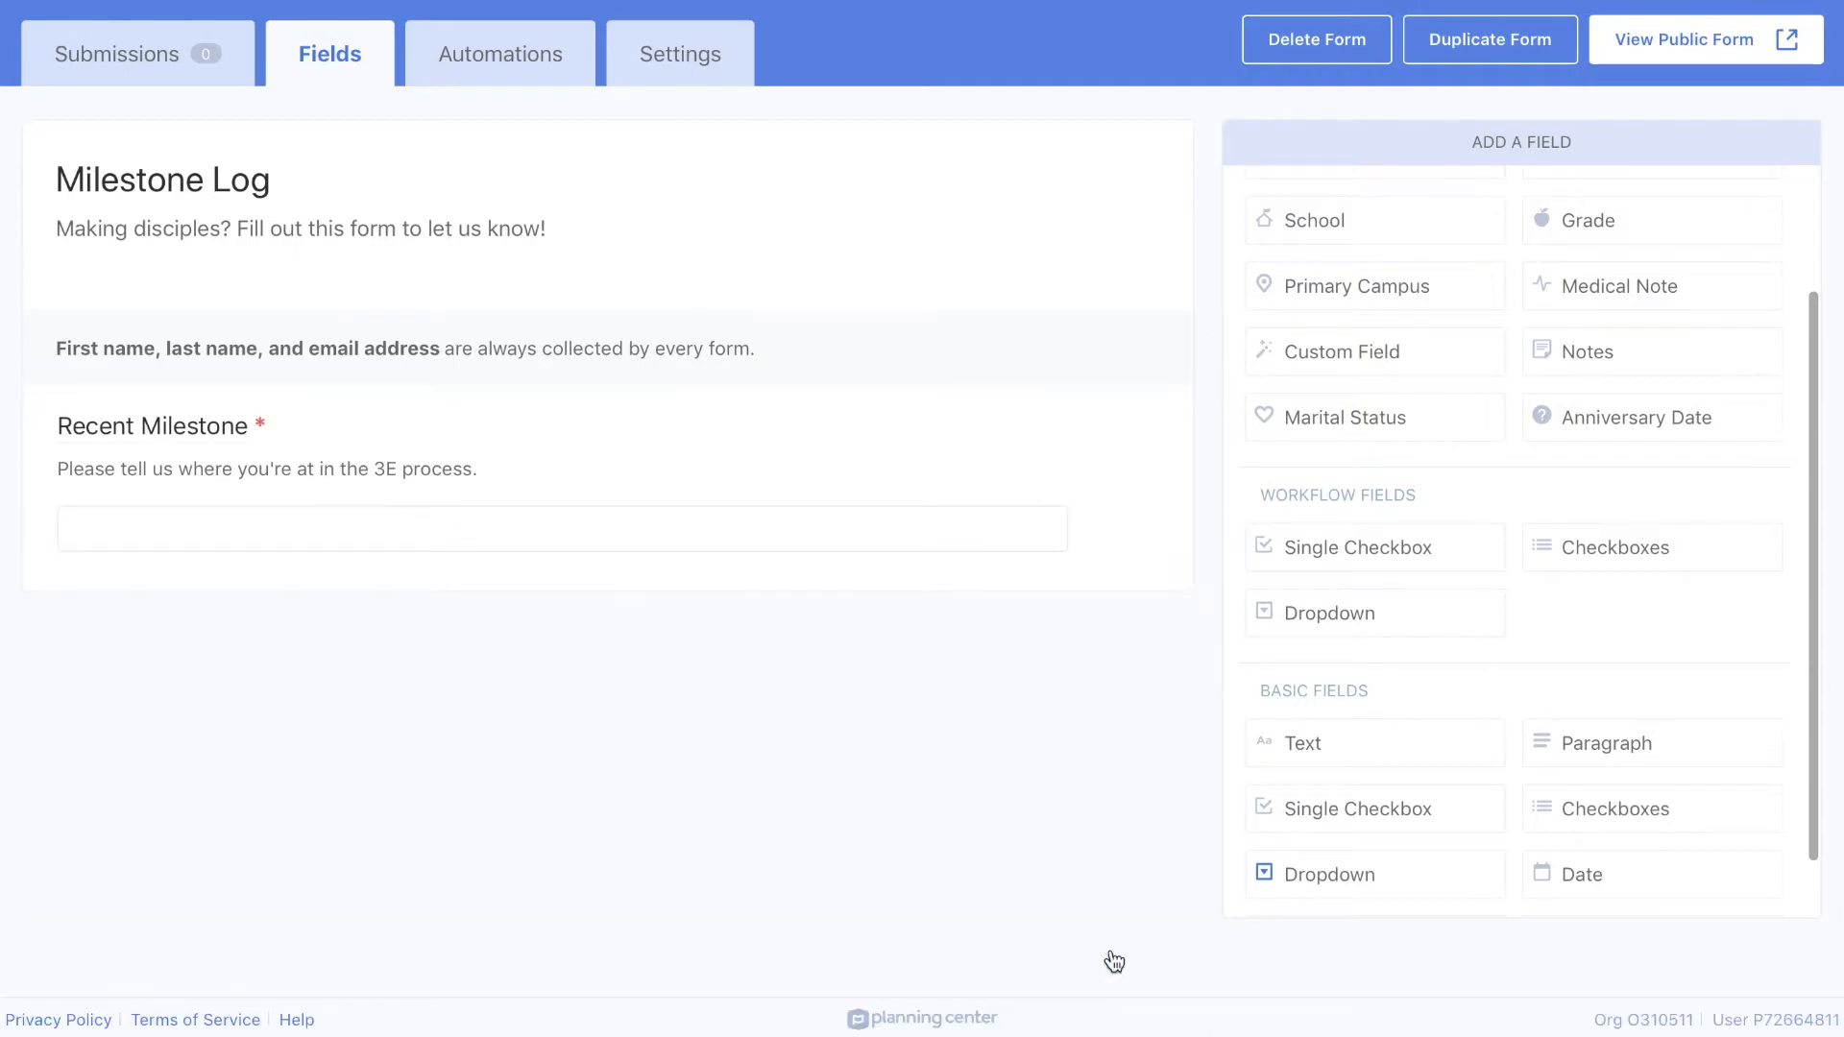
Add a required text field "Whom are you mentoring?" above Recent Milestone, described as "Please include all names if you're mentoring a group."
{"action": "left_click_drag", "start_coordinate": [1316, 742], "coordinate": [483, 417]}
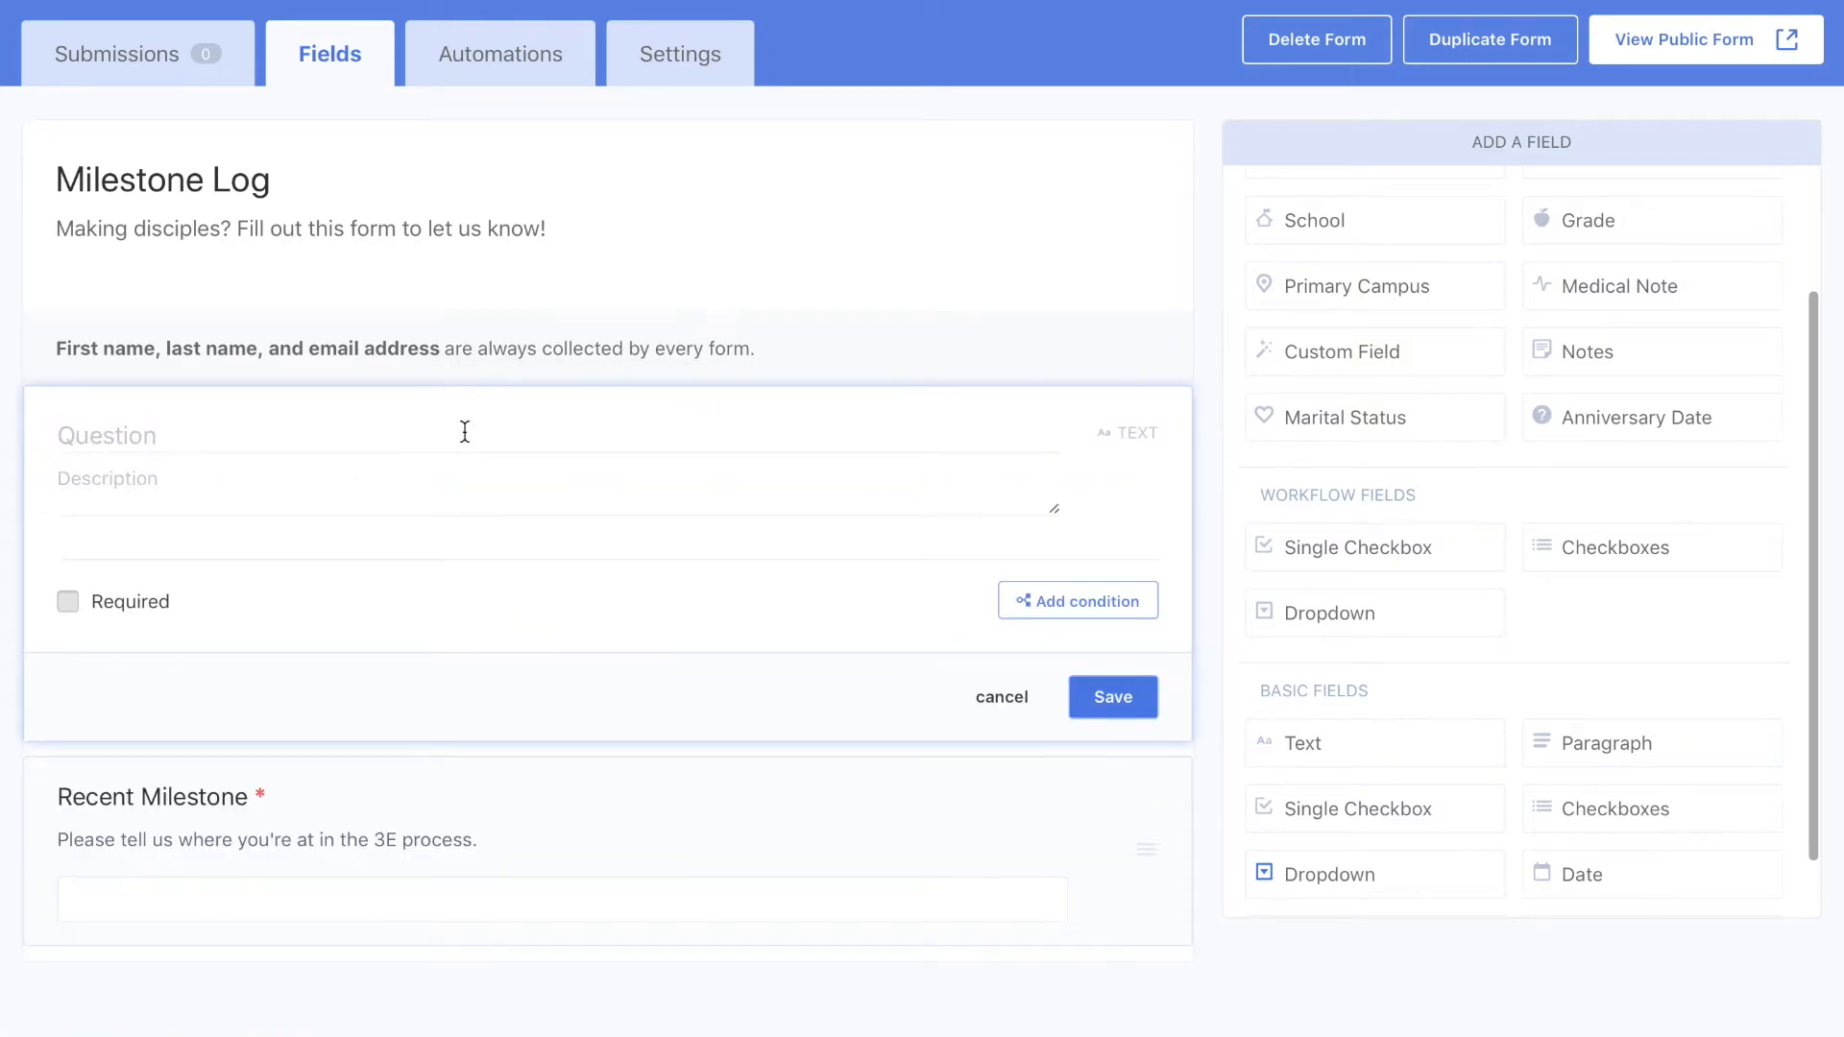
{"action": "type", "text": "Whom are you mentoring?"}
{"action": "left_click", "coordinate": [388, 497]}
{"action": "type", "text": "Please include all names if you're mentoring a group."}
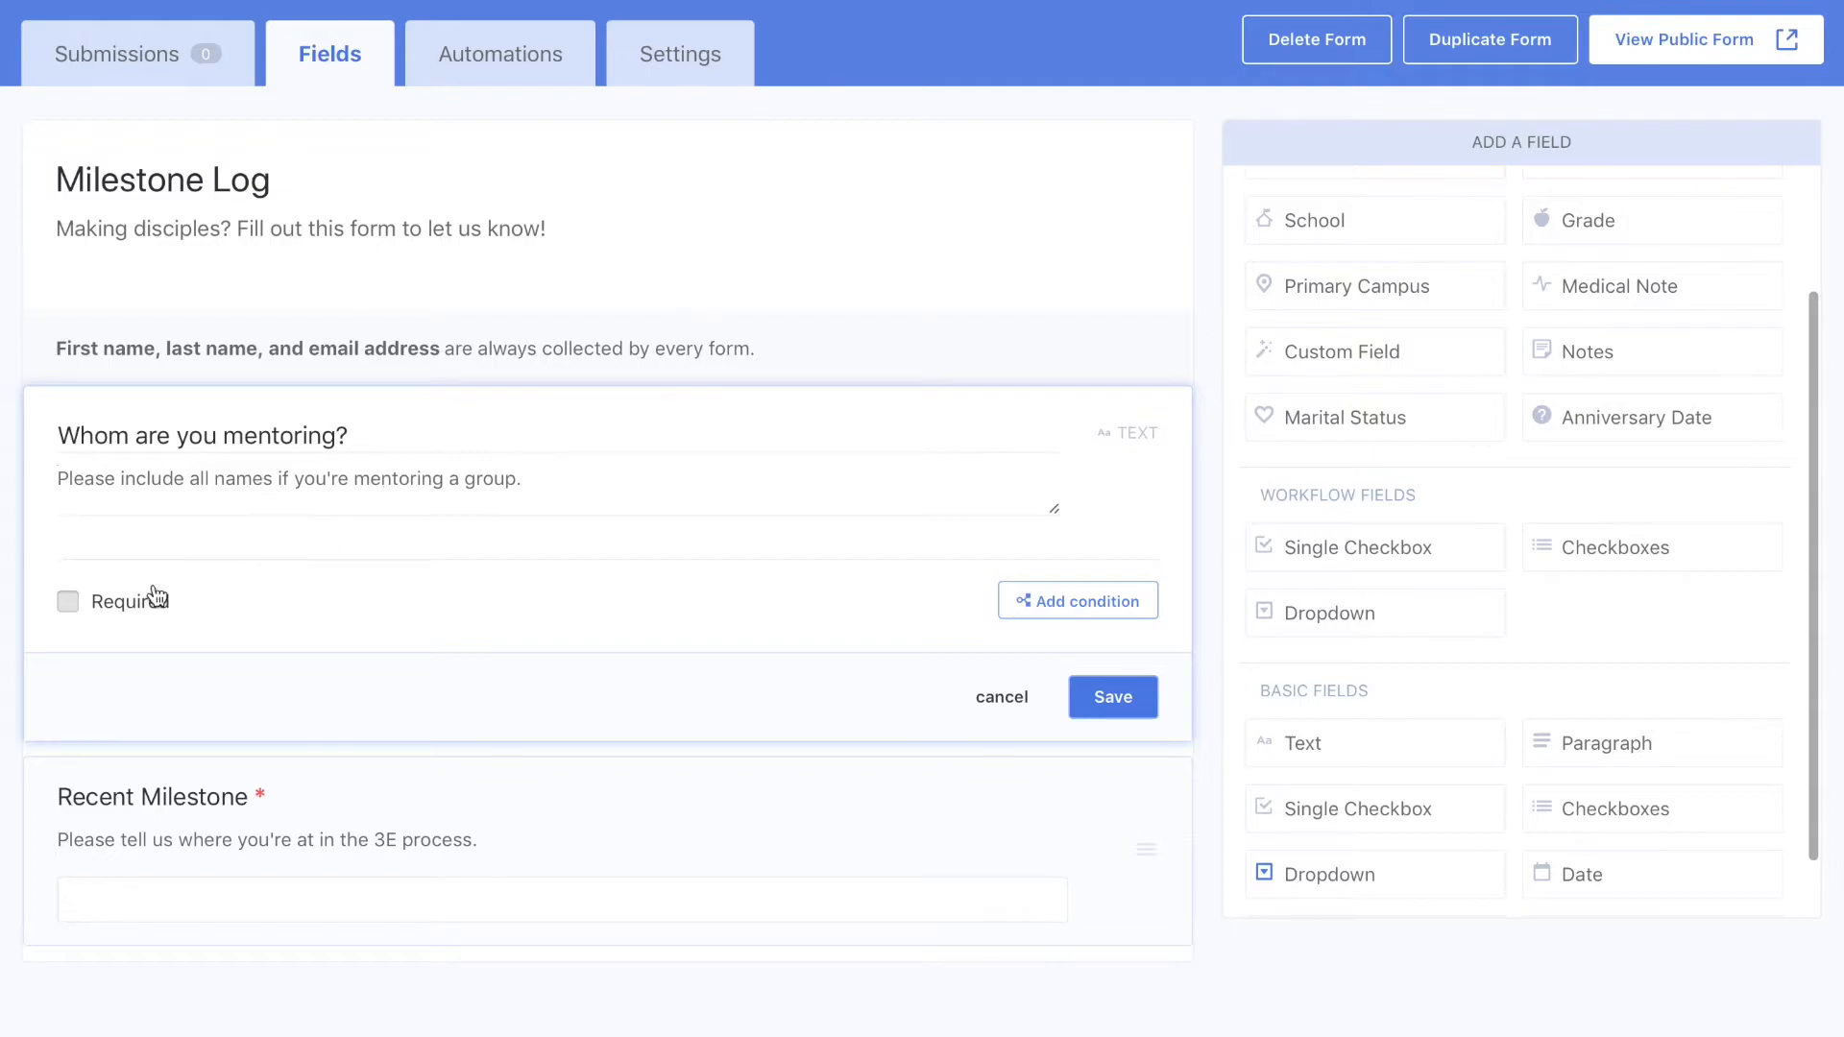
{"action": "left_click", "coordinate": [67, 602]}
{"action": "left_click", "coordinate": [1113, 696]}
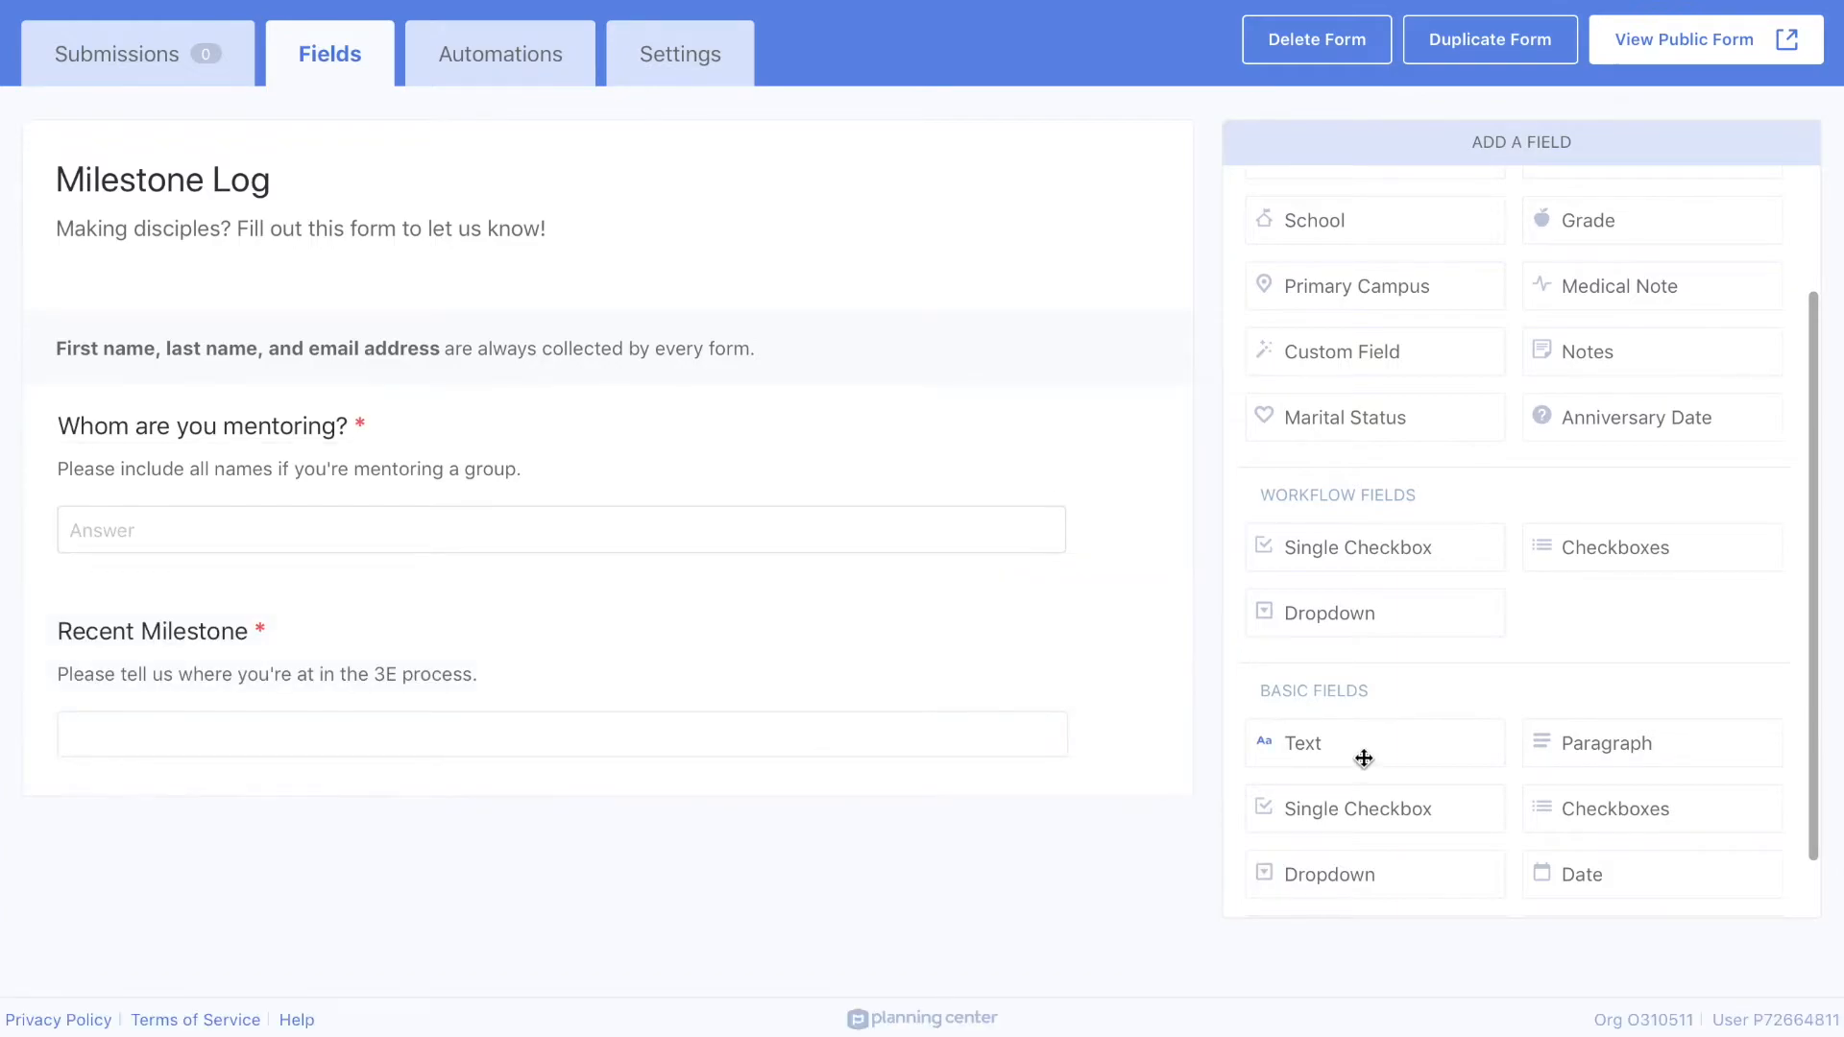
Add a text field "Got feedback?" below Recent Milestone, described as "Use this space to share about your experience or to ask any questions you might have."
{"action": "left_click_drag", "start_coordinate": [1364, 759], "coordinate": [734, 809]}
{"action": "type", "text": "Got feedback?"}
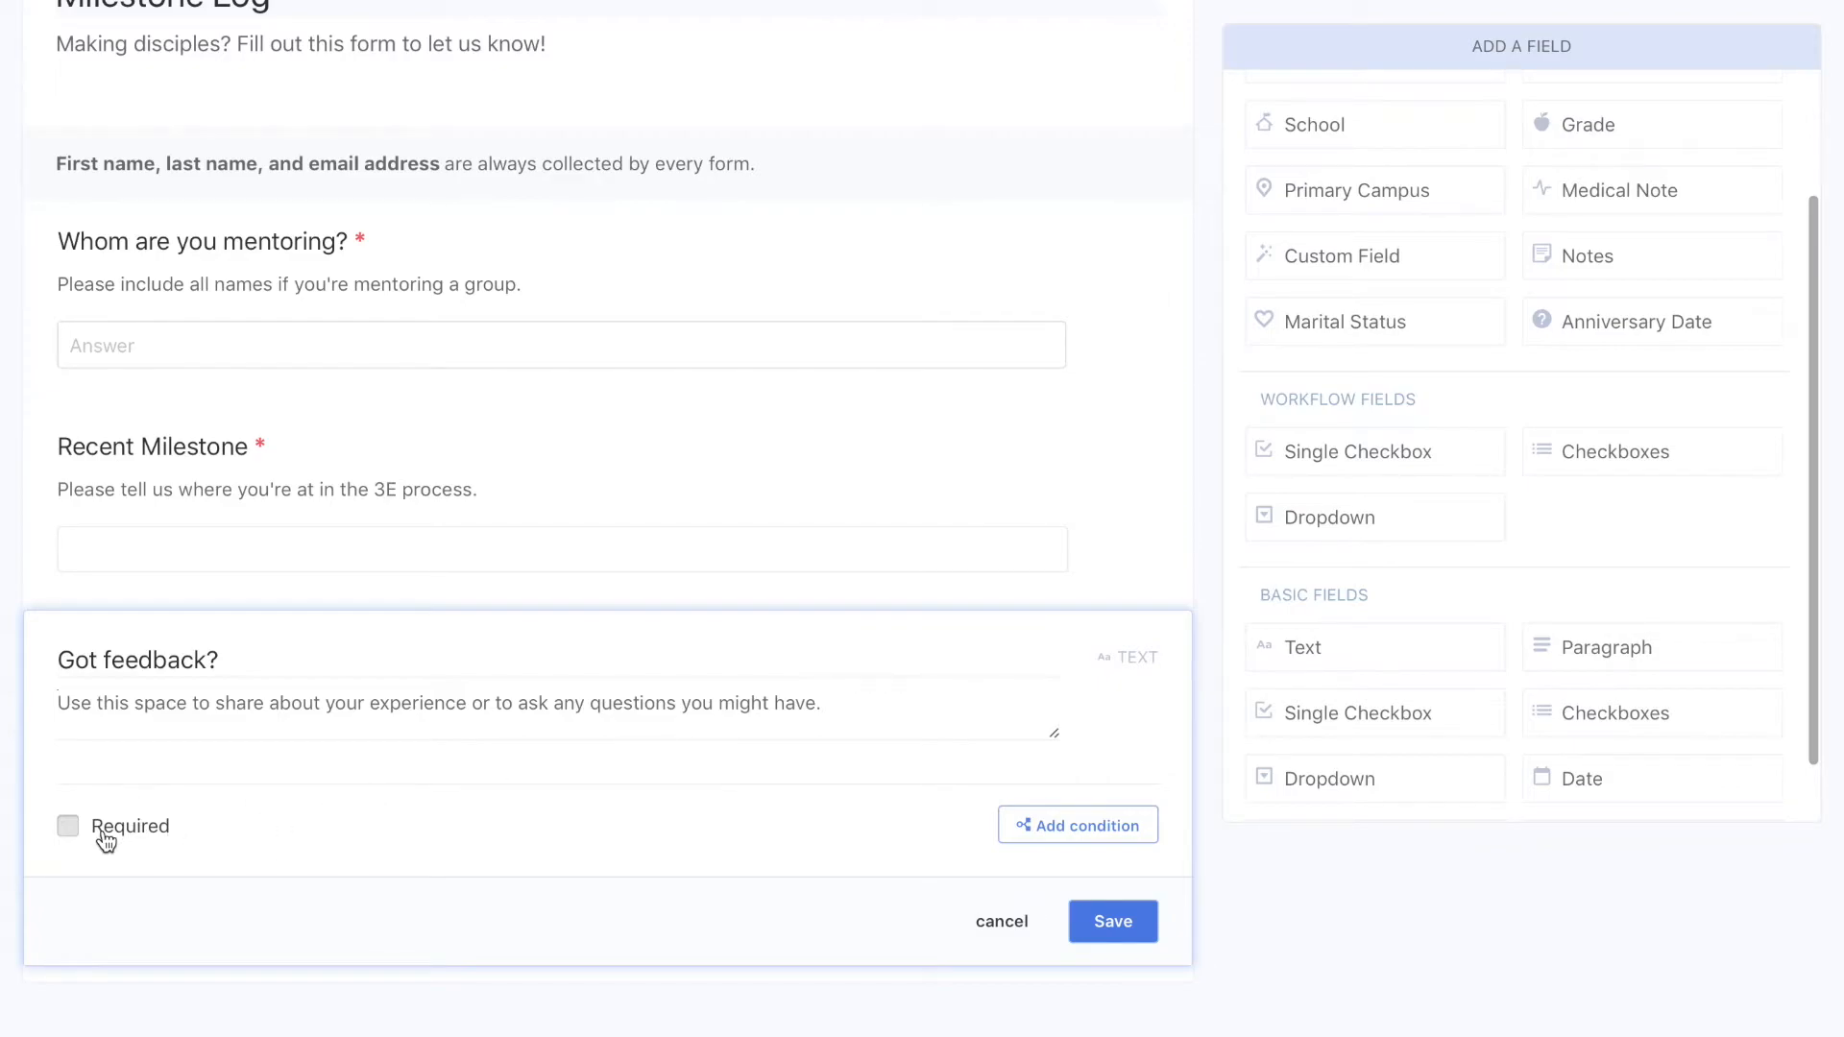
{"action": "left_click", "coordinate": [1122, 922]}
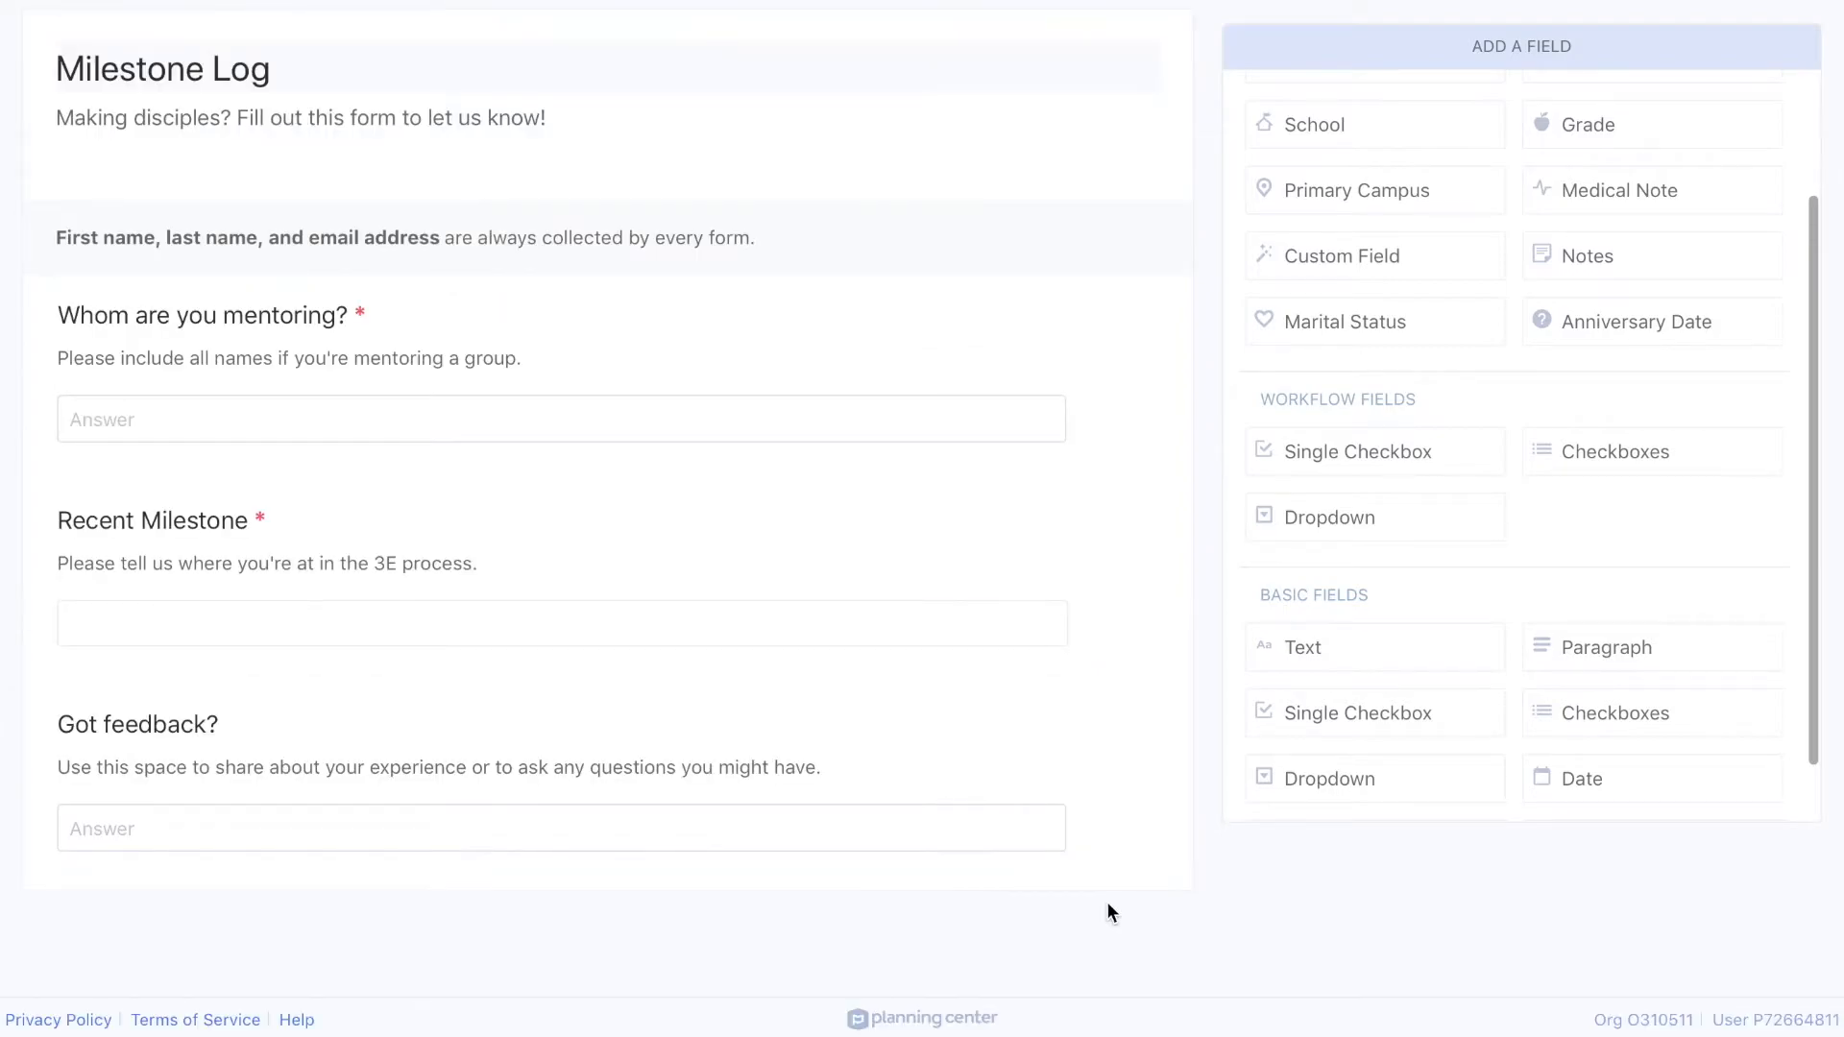
Add a form automation that puts submitters into the Milestones workflow, without skipping people who have already started or completed it
{"action": "scroll", "coordinate": [1109, 911], "scroll_direction": "up", "scroll_amount": 3}
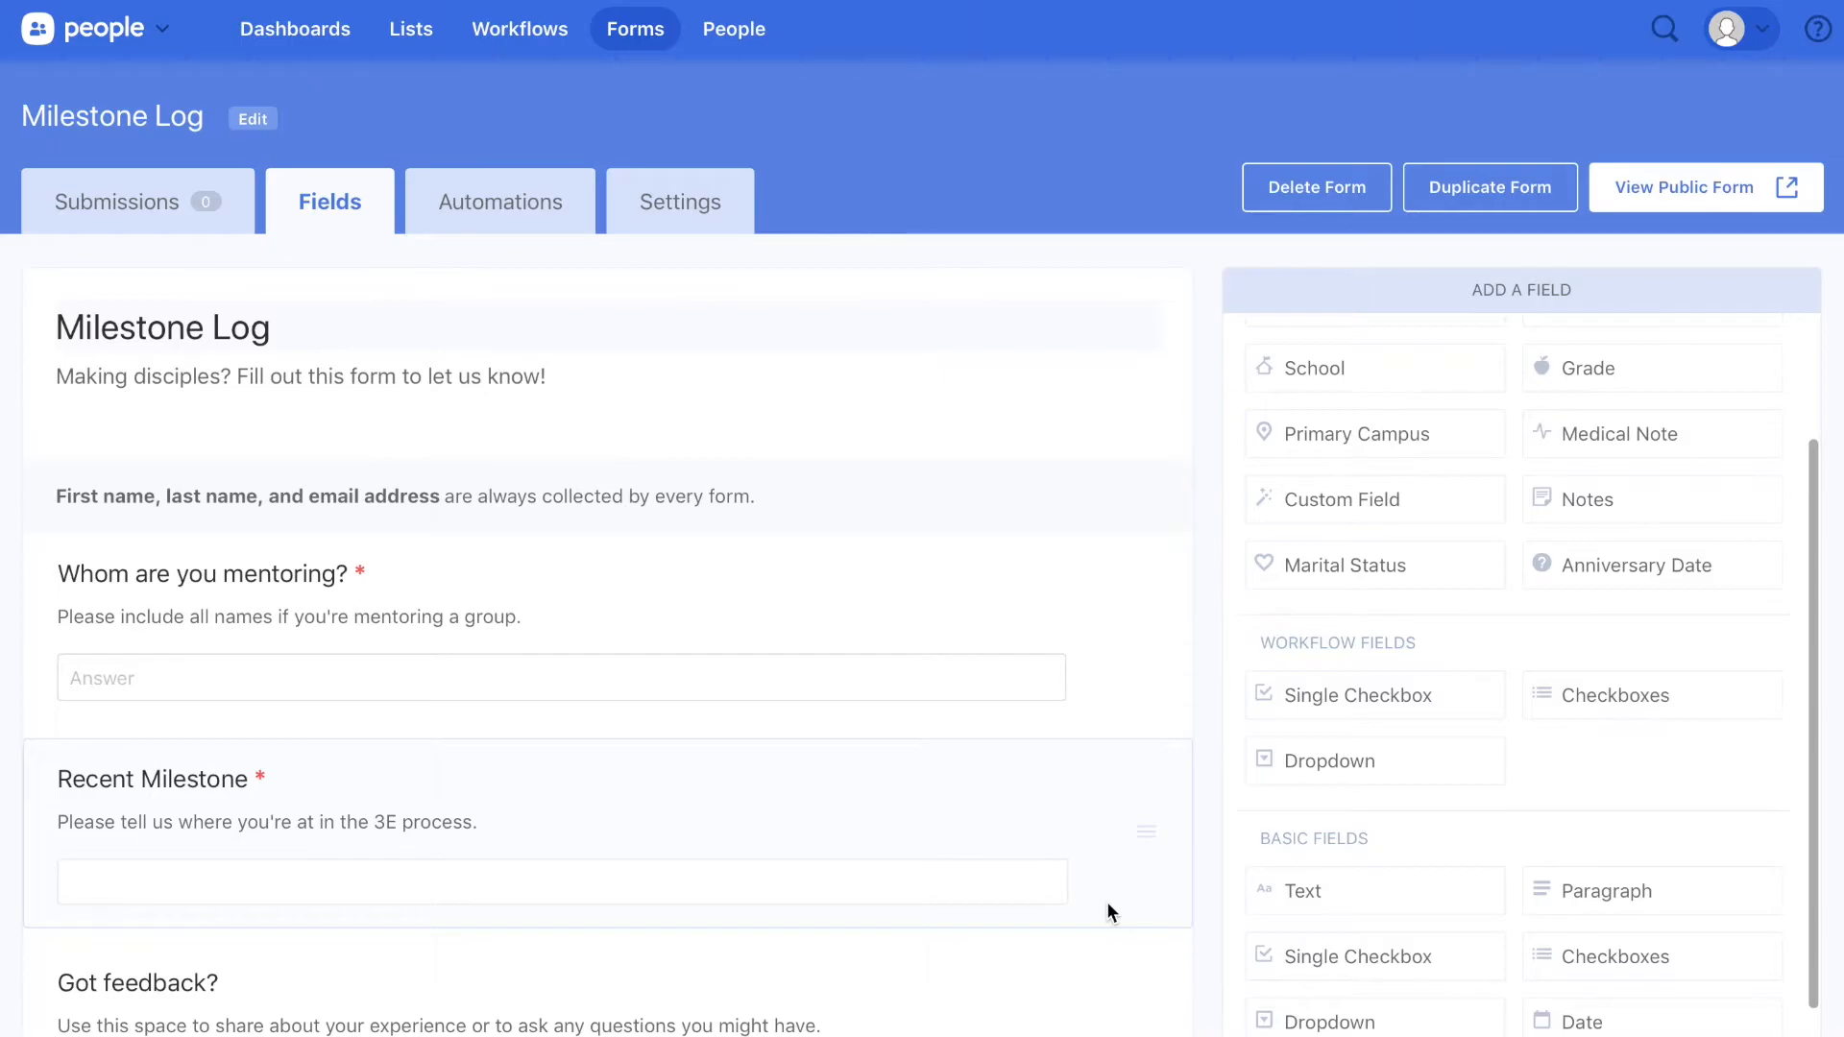
{"action": "left_click", "coordinate": [511, 207]}
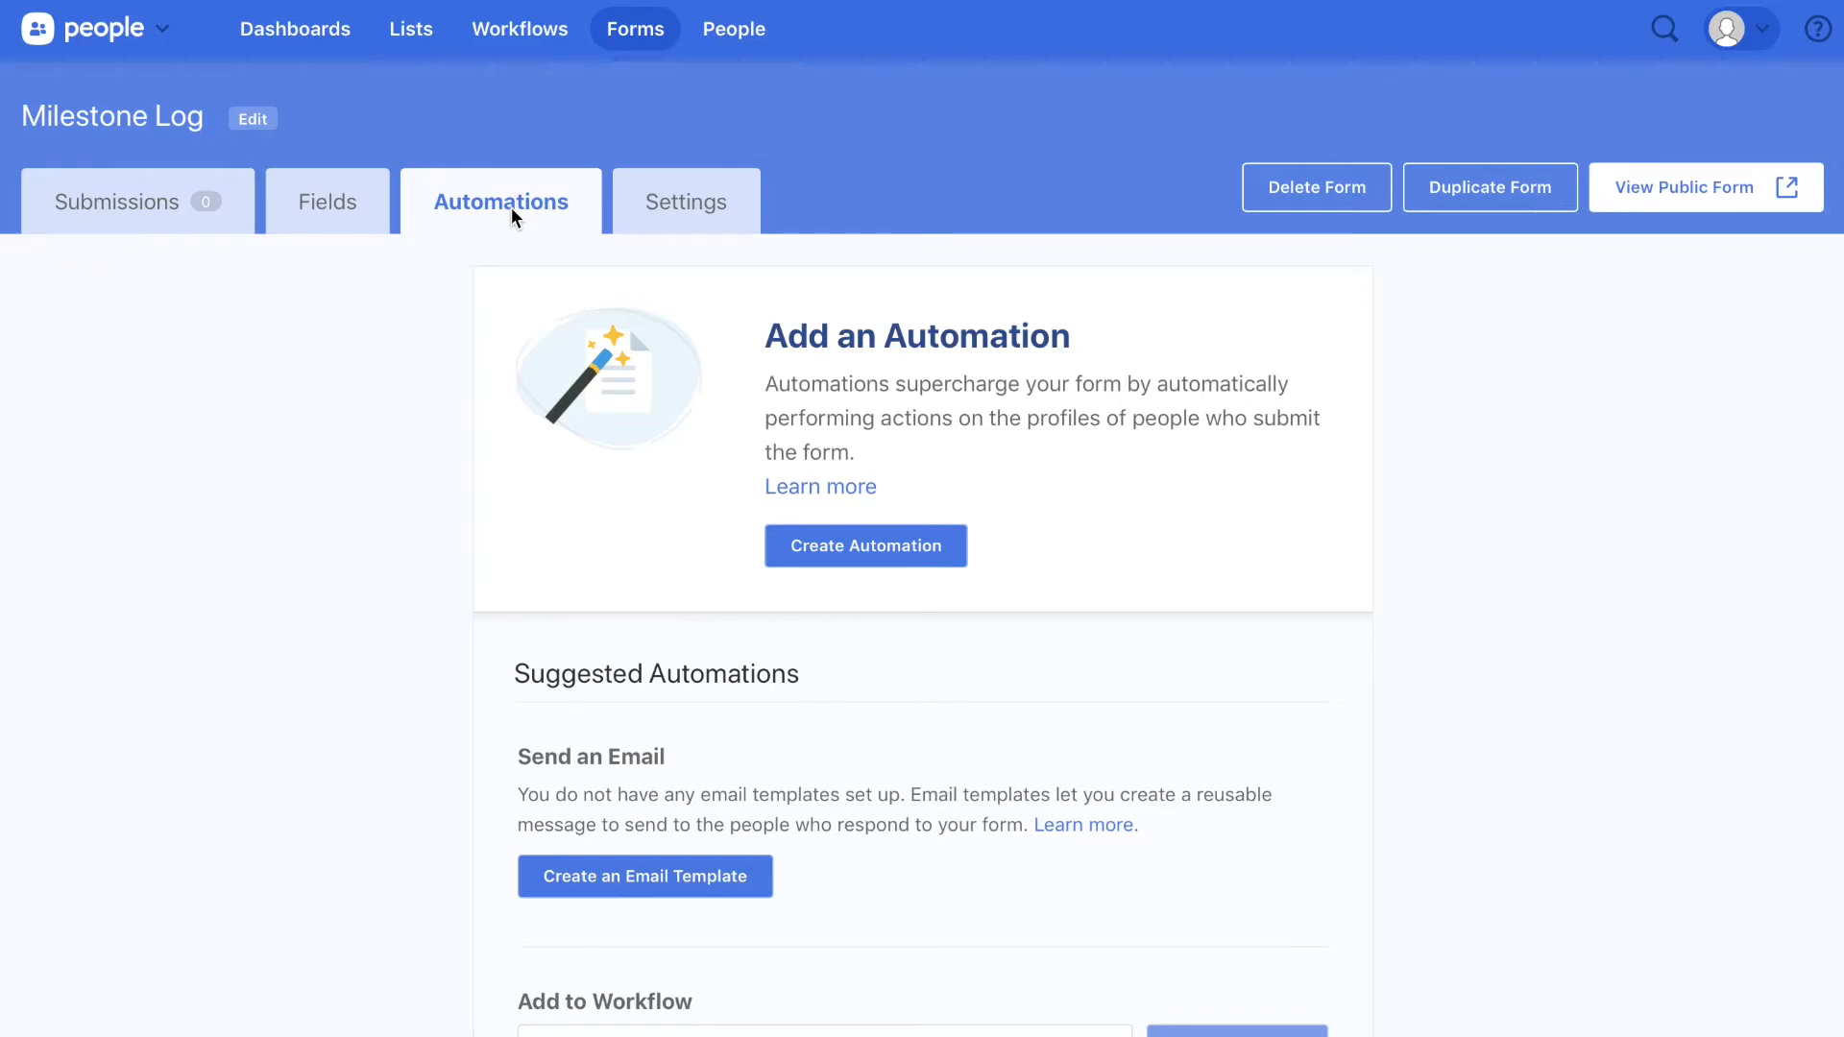
{"action": "scroll", "coordinate": [453, 298], "scroll_direction": "down", "scroll_amount": 2}
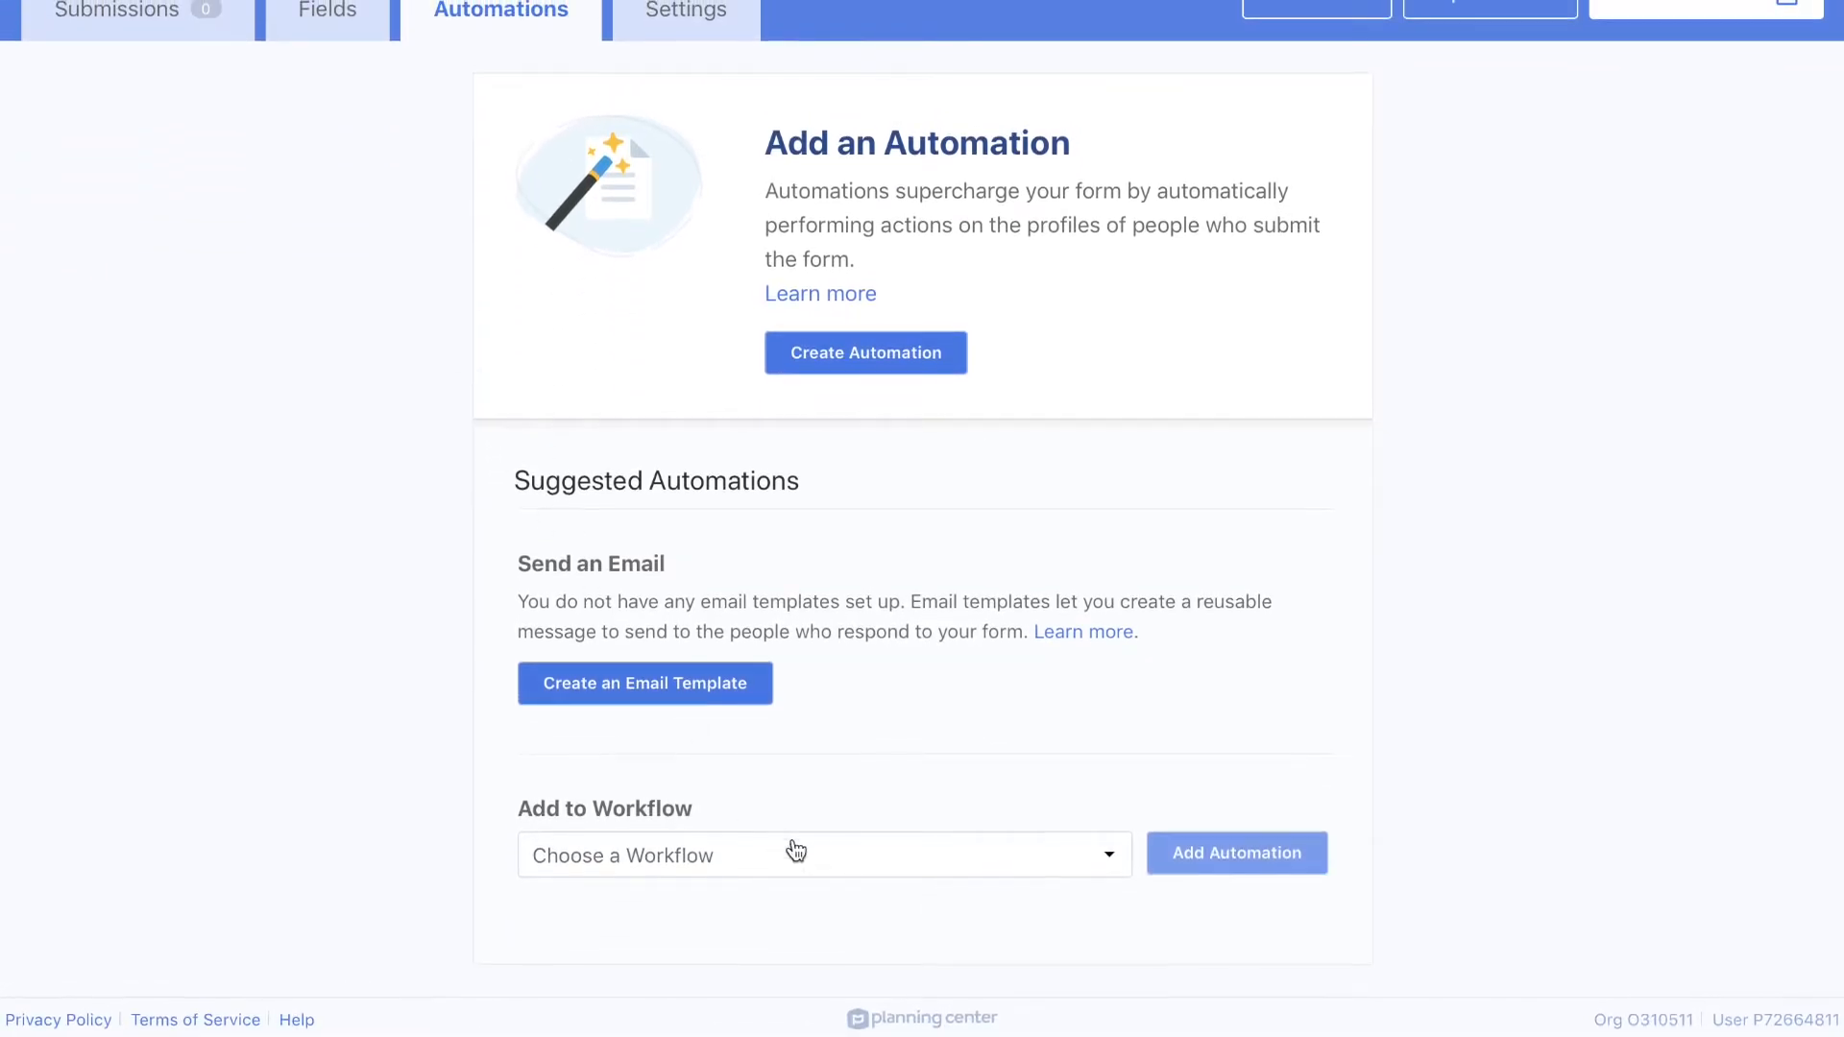
{"action": "left_click", "coordinate": [1103, 857]}
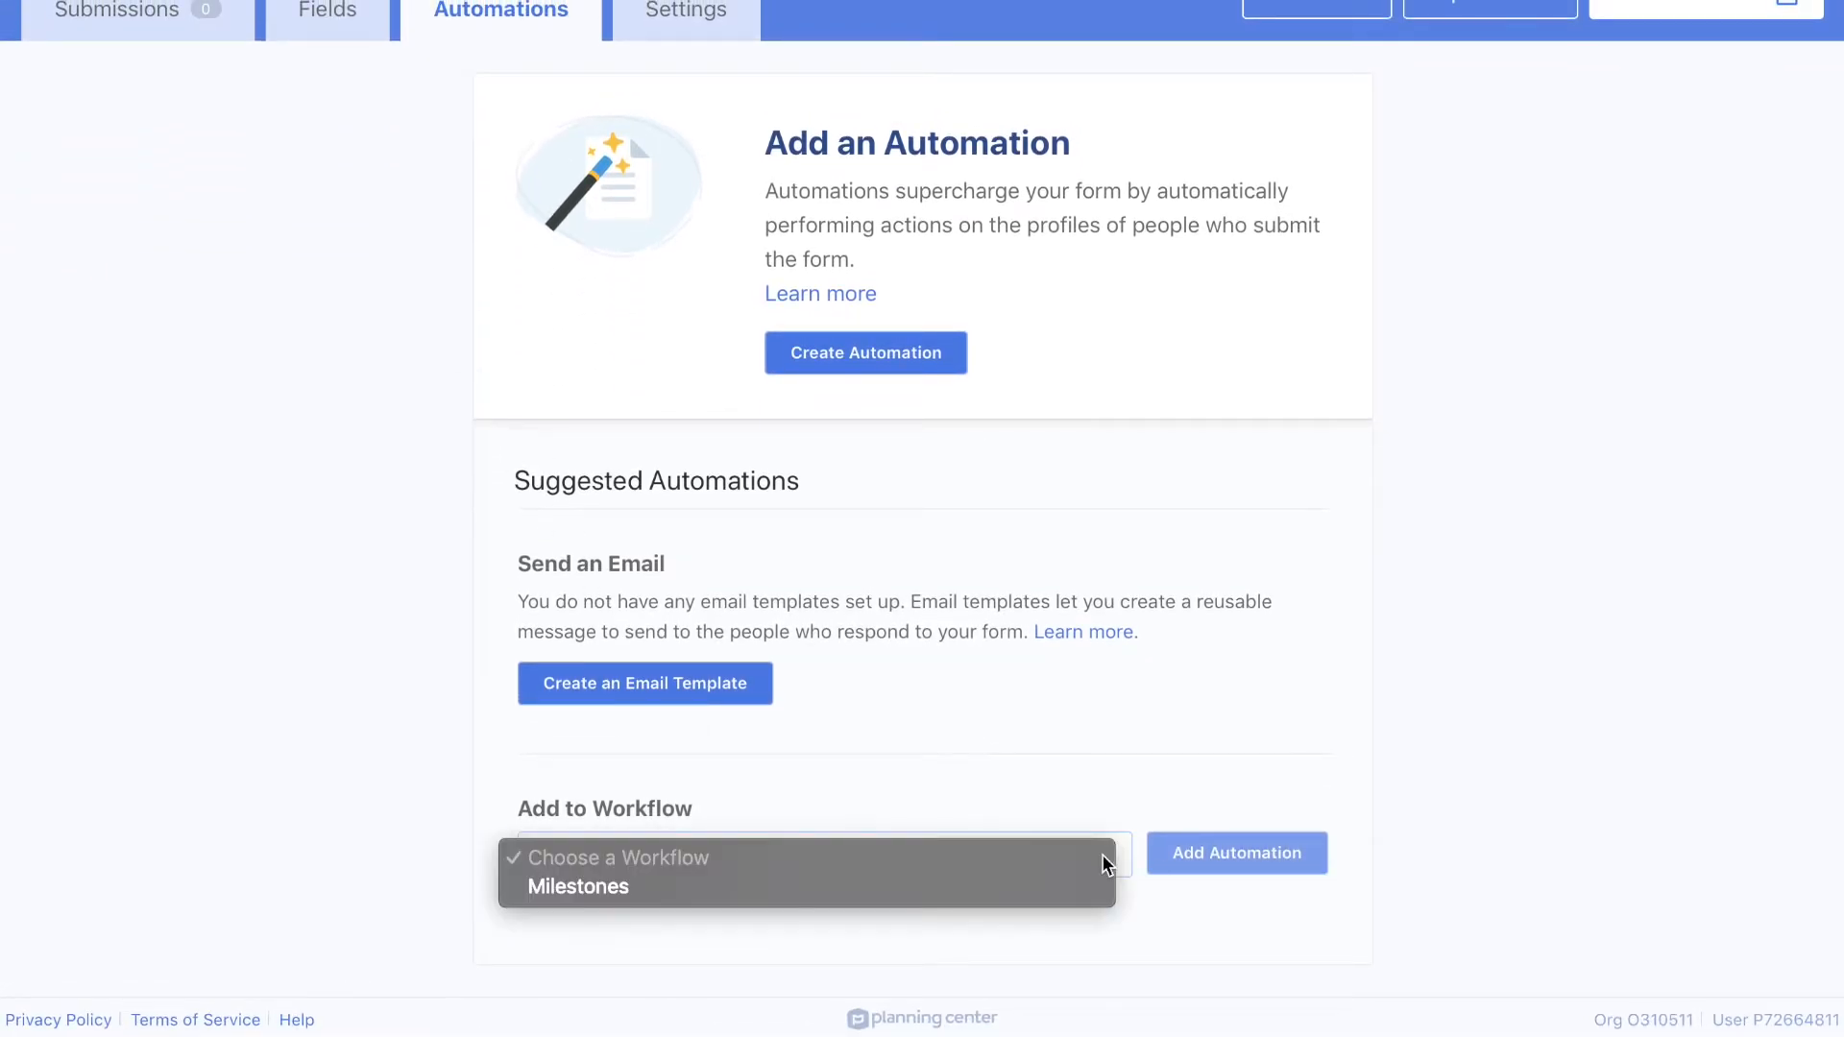
{"action": "left_click", "coordinate": [584, 887]}
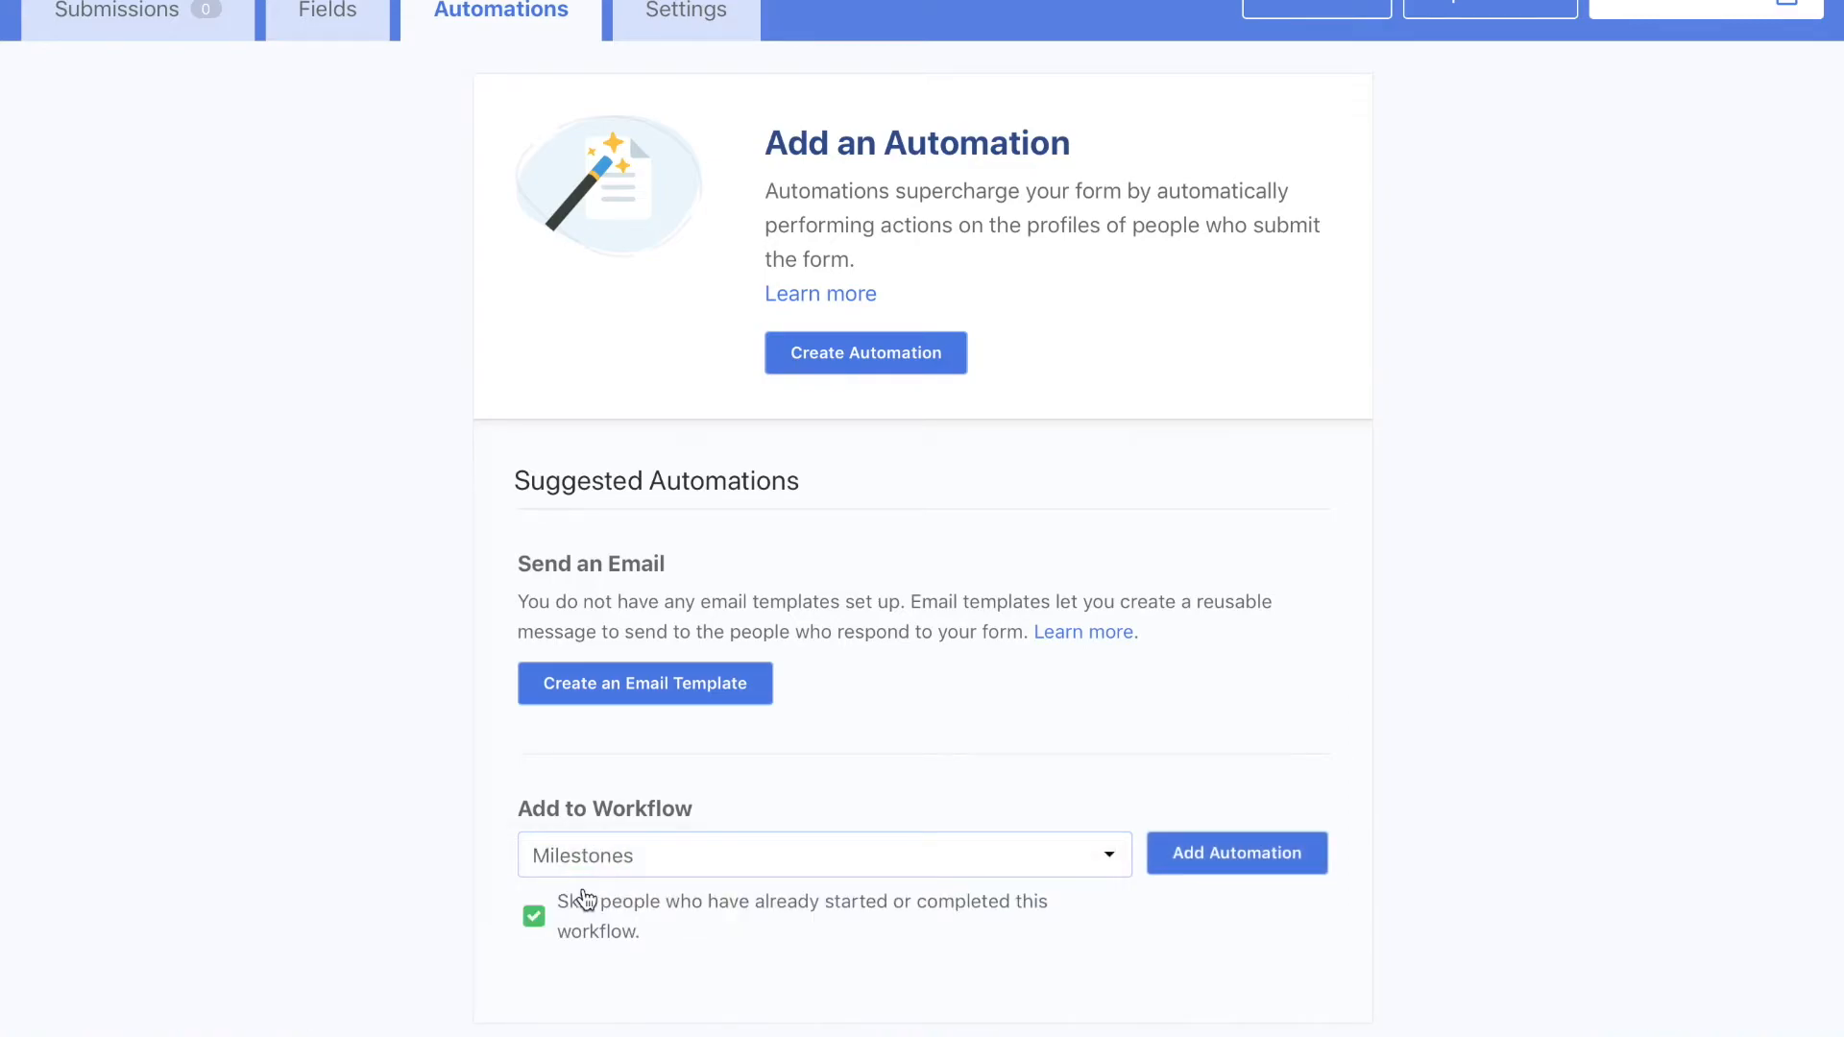
{"action": "scroll", "coordinate": [580, 893], "scroll_direction": "down", "scroll_amount": 1}
{"action": "left_click", "coordinate": [534, 873]}
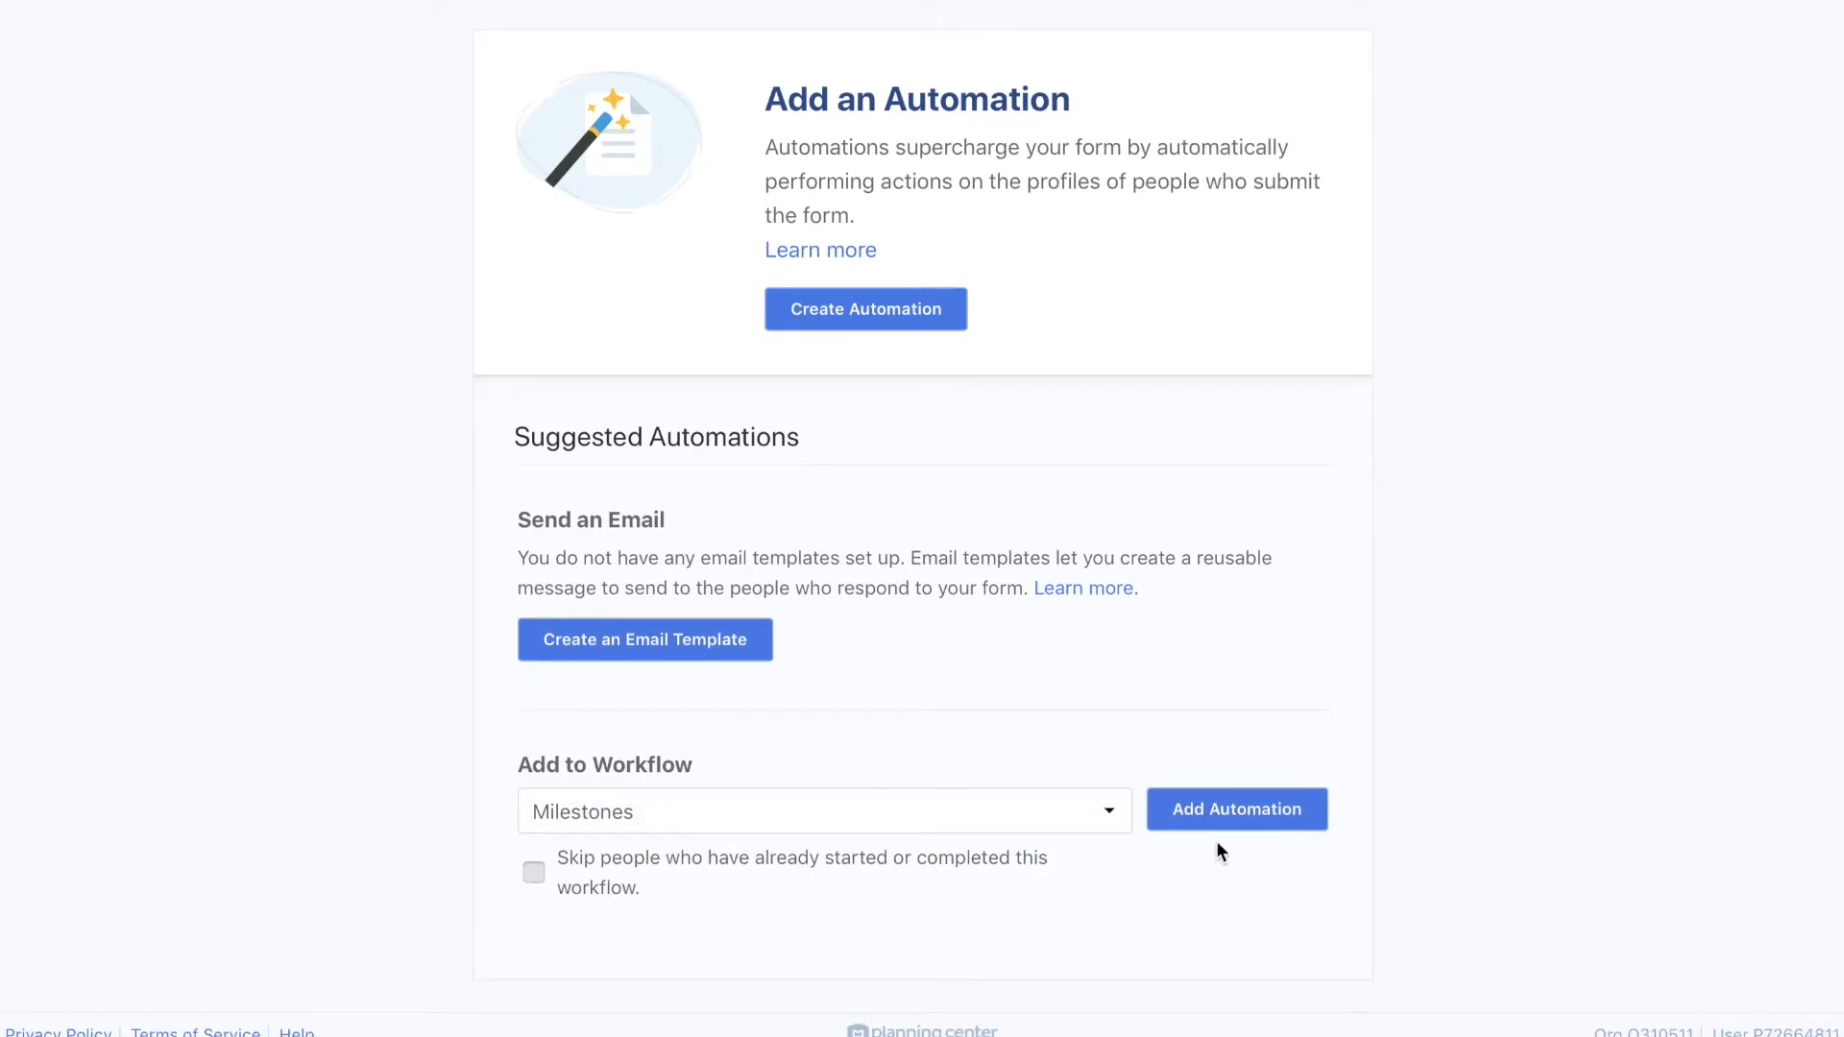
{"action": "left_click", "coordinate": [1268, 824]}
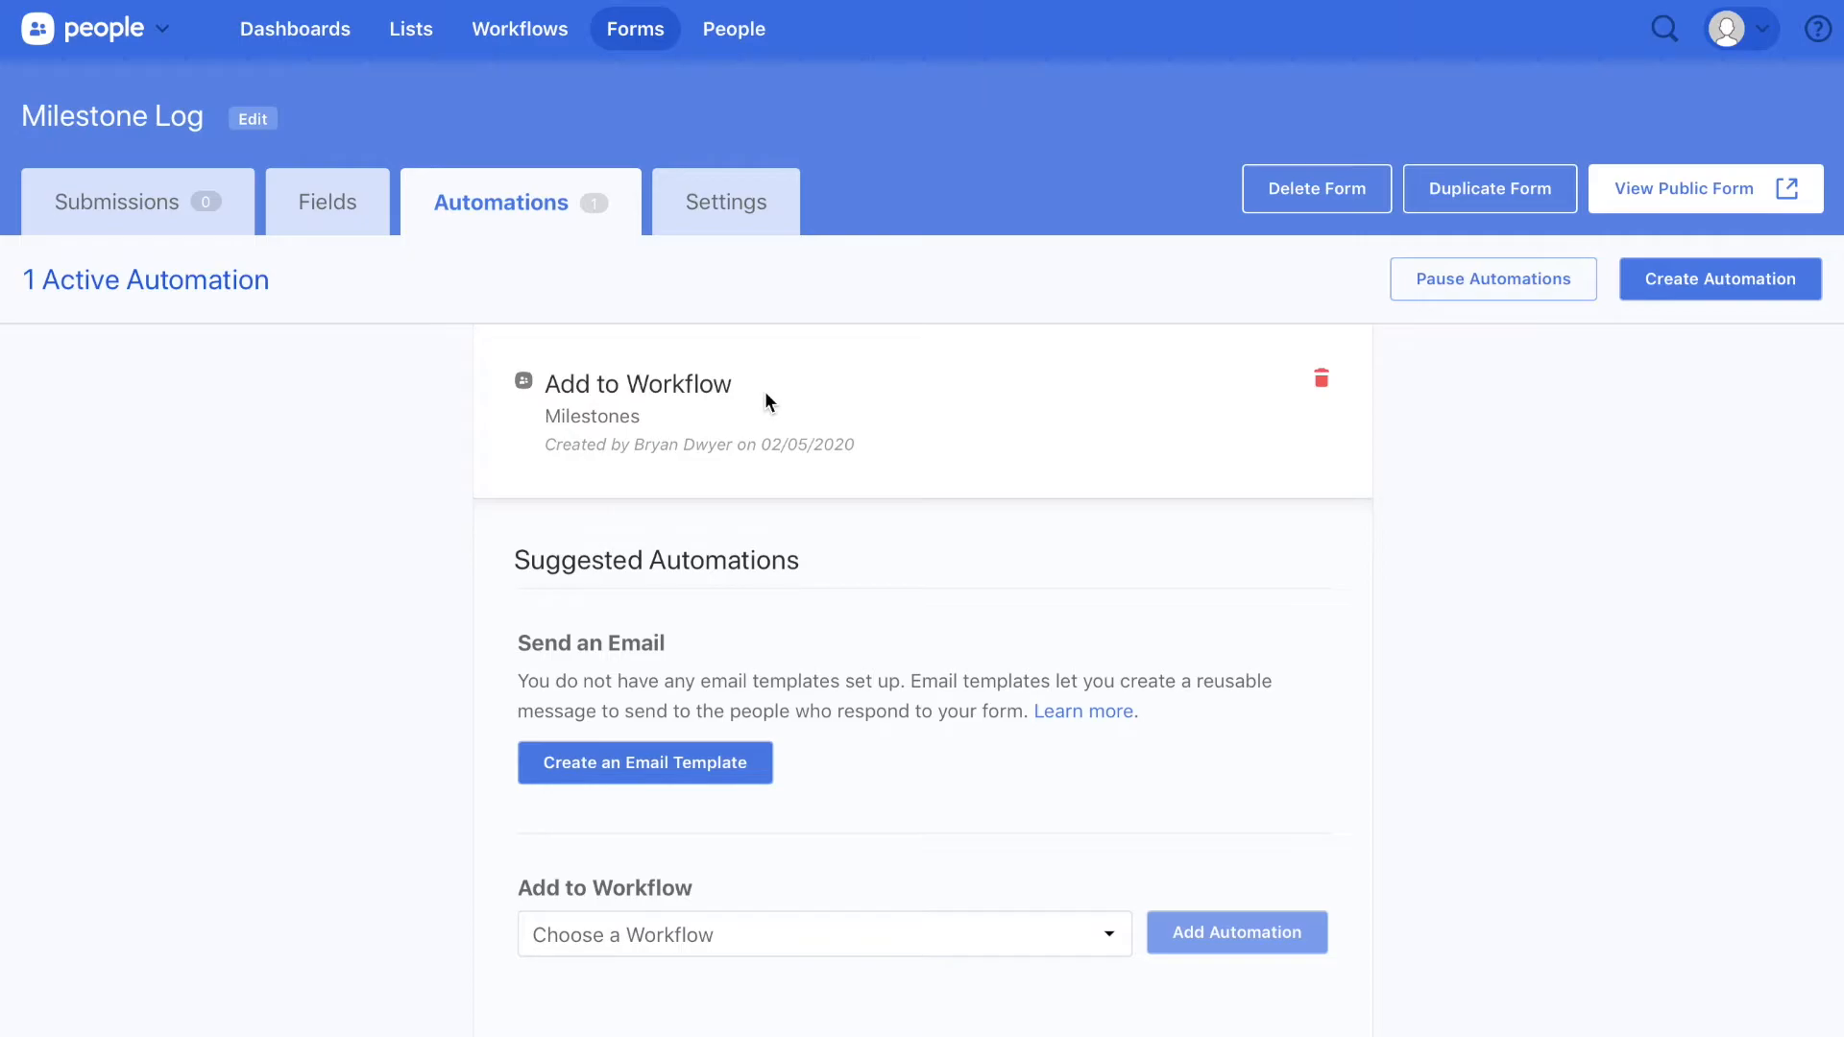
Open the public form and submit a test entry with a name, e-mail, mentee's name and the milestone "Milestone #1 (Engage)"
{"action": "left_click", "coordinate": [1711, 189]}
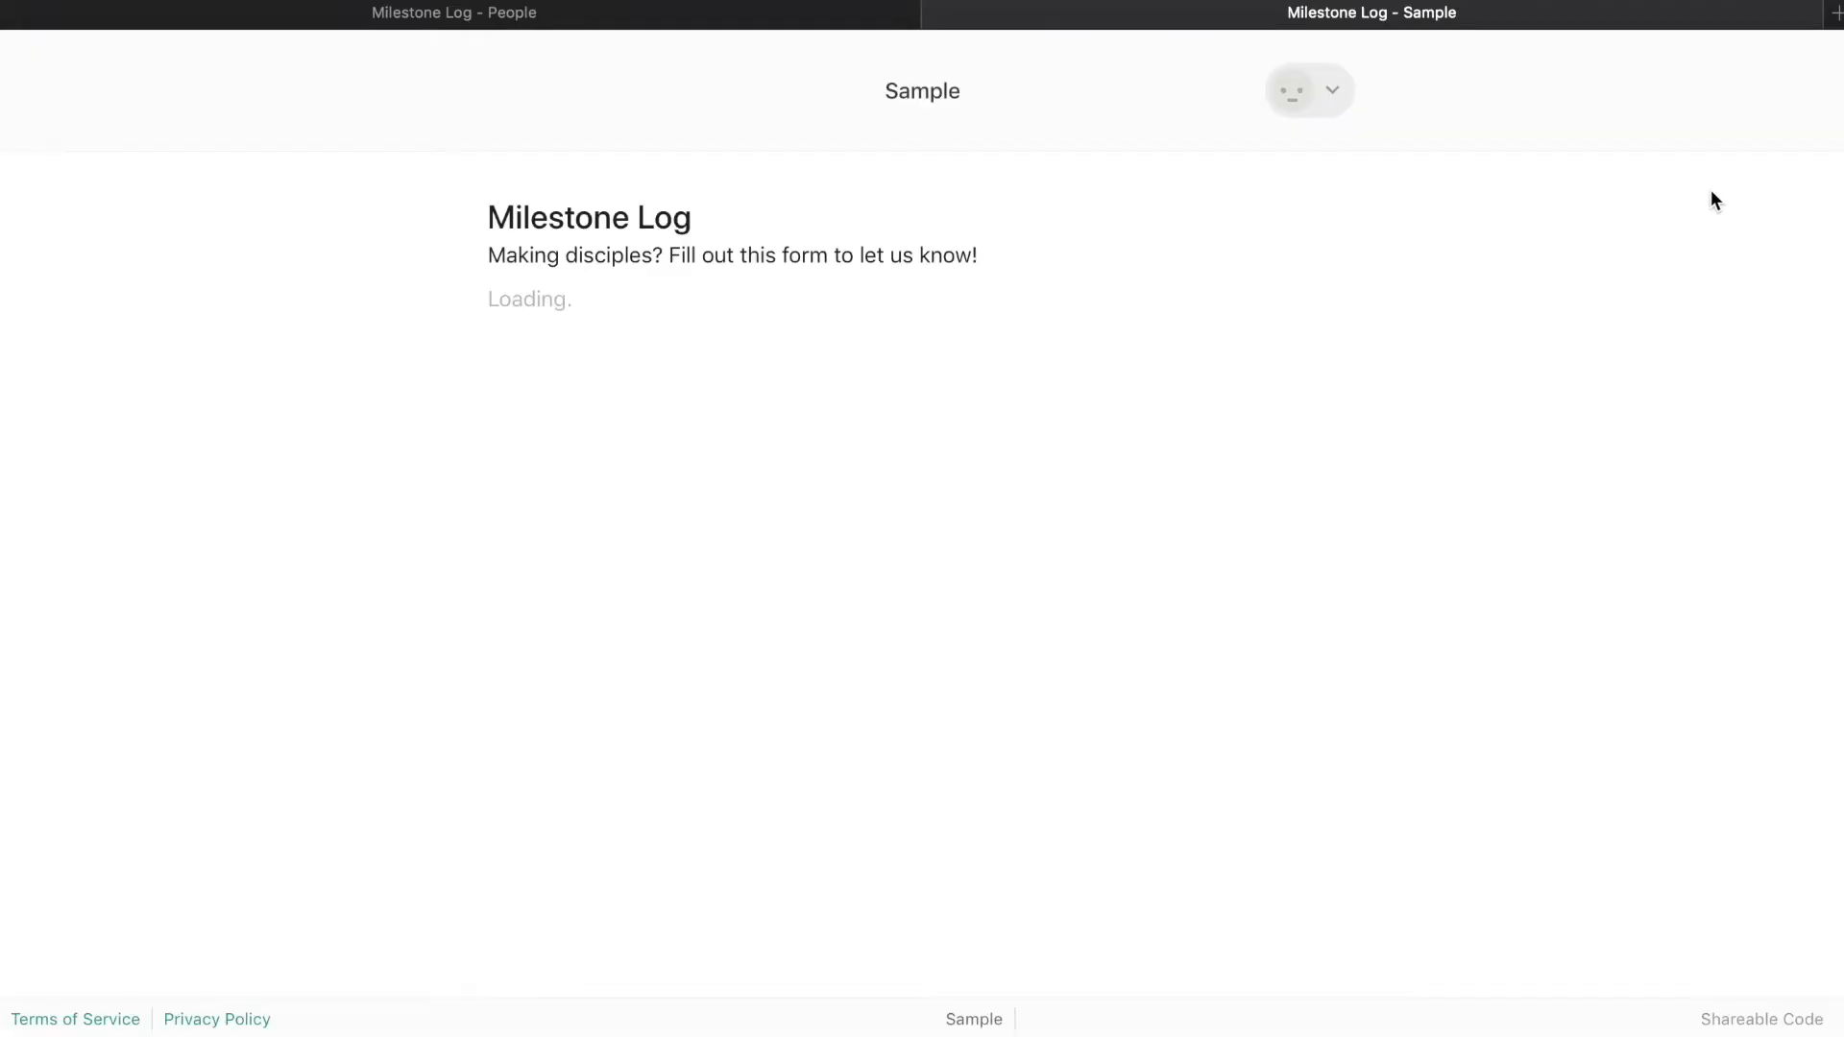
{"action": "scroll", "coordinate": [1010, 276], "scroll_direction": "down", "scroll_amount": 3}
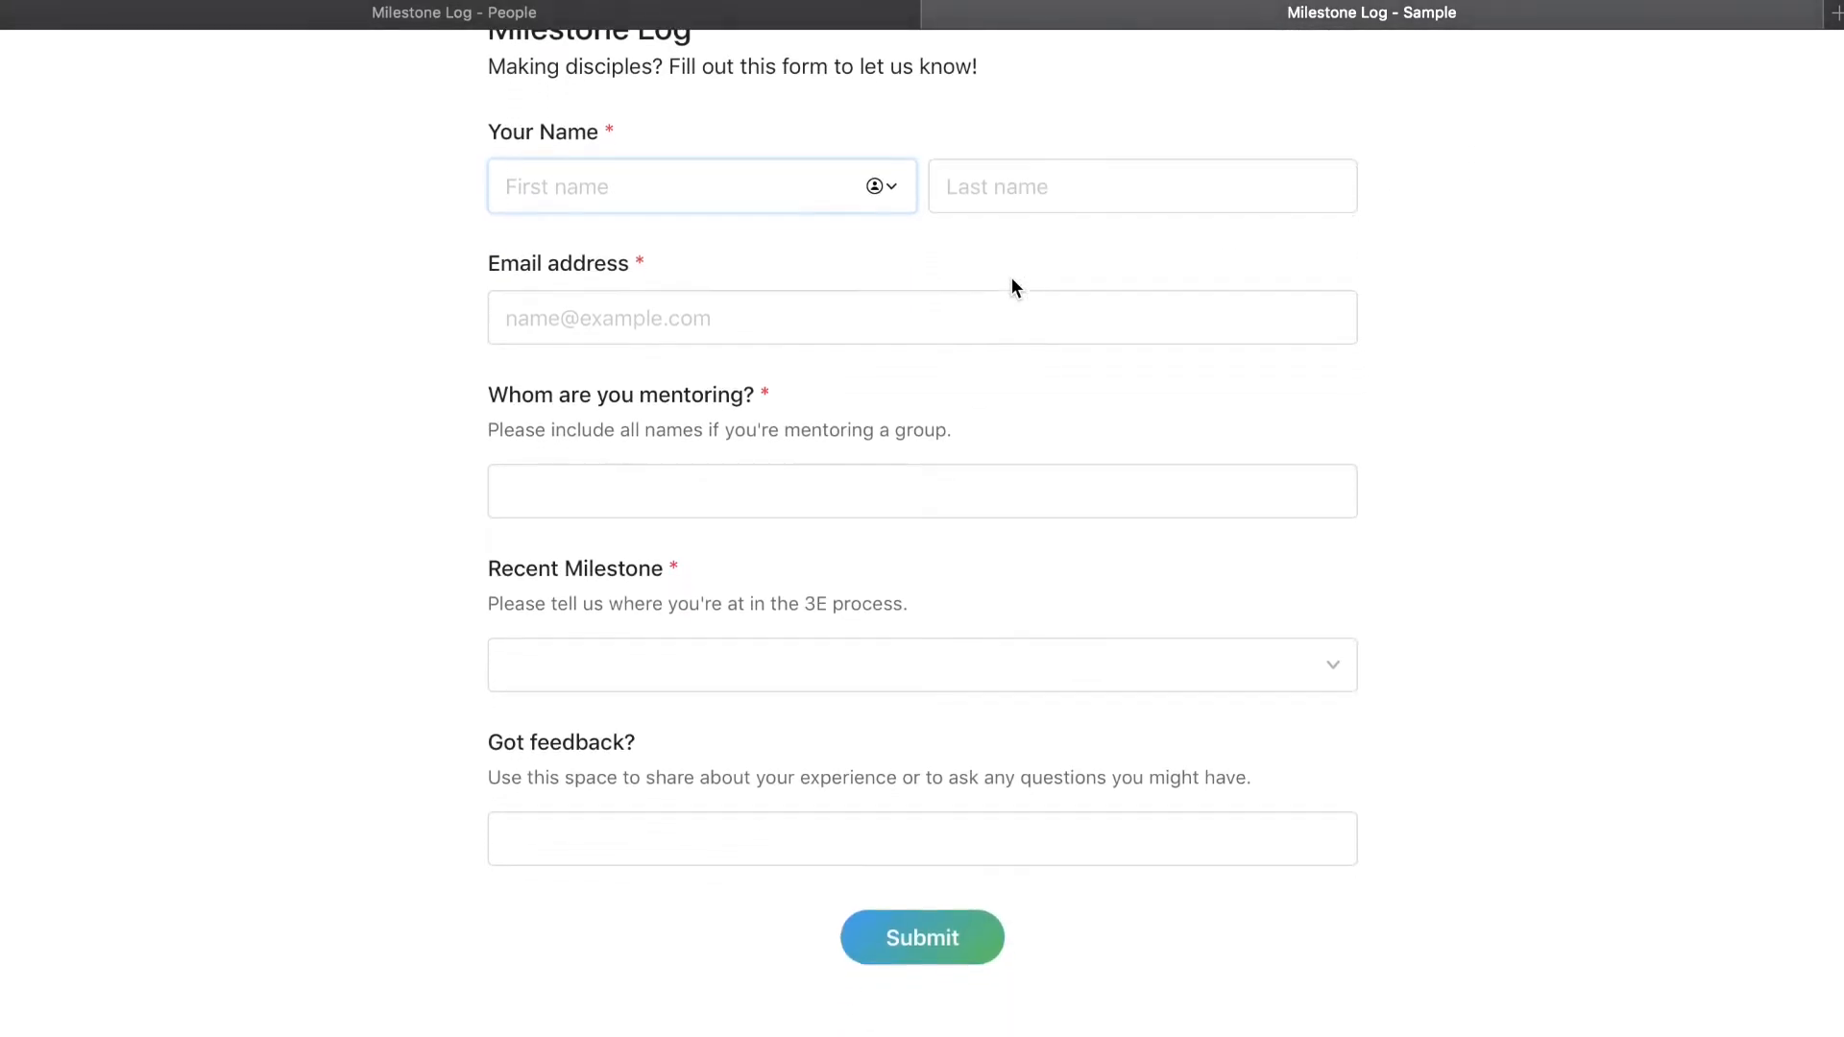
{"action": "scroll", "coordinate": [1011, 277], "scroll_direction": "up", "scroll_amount": 3}
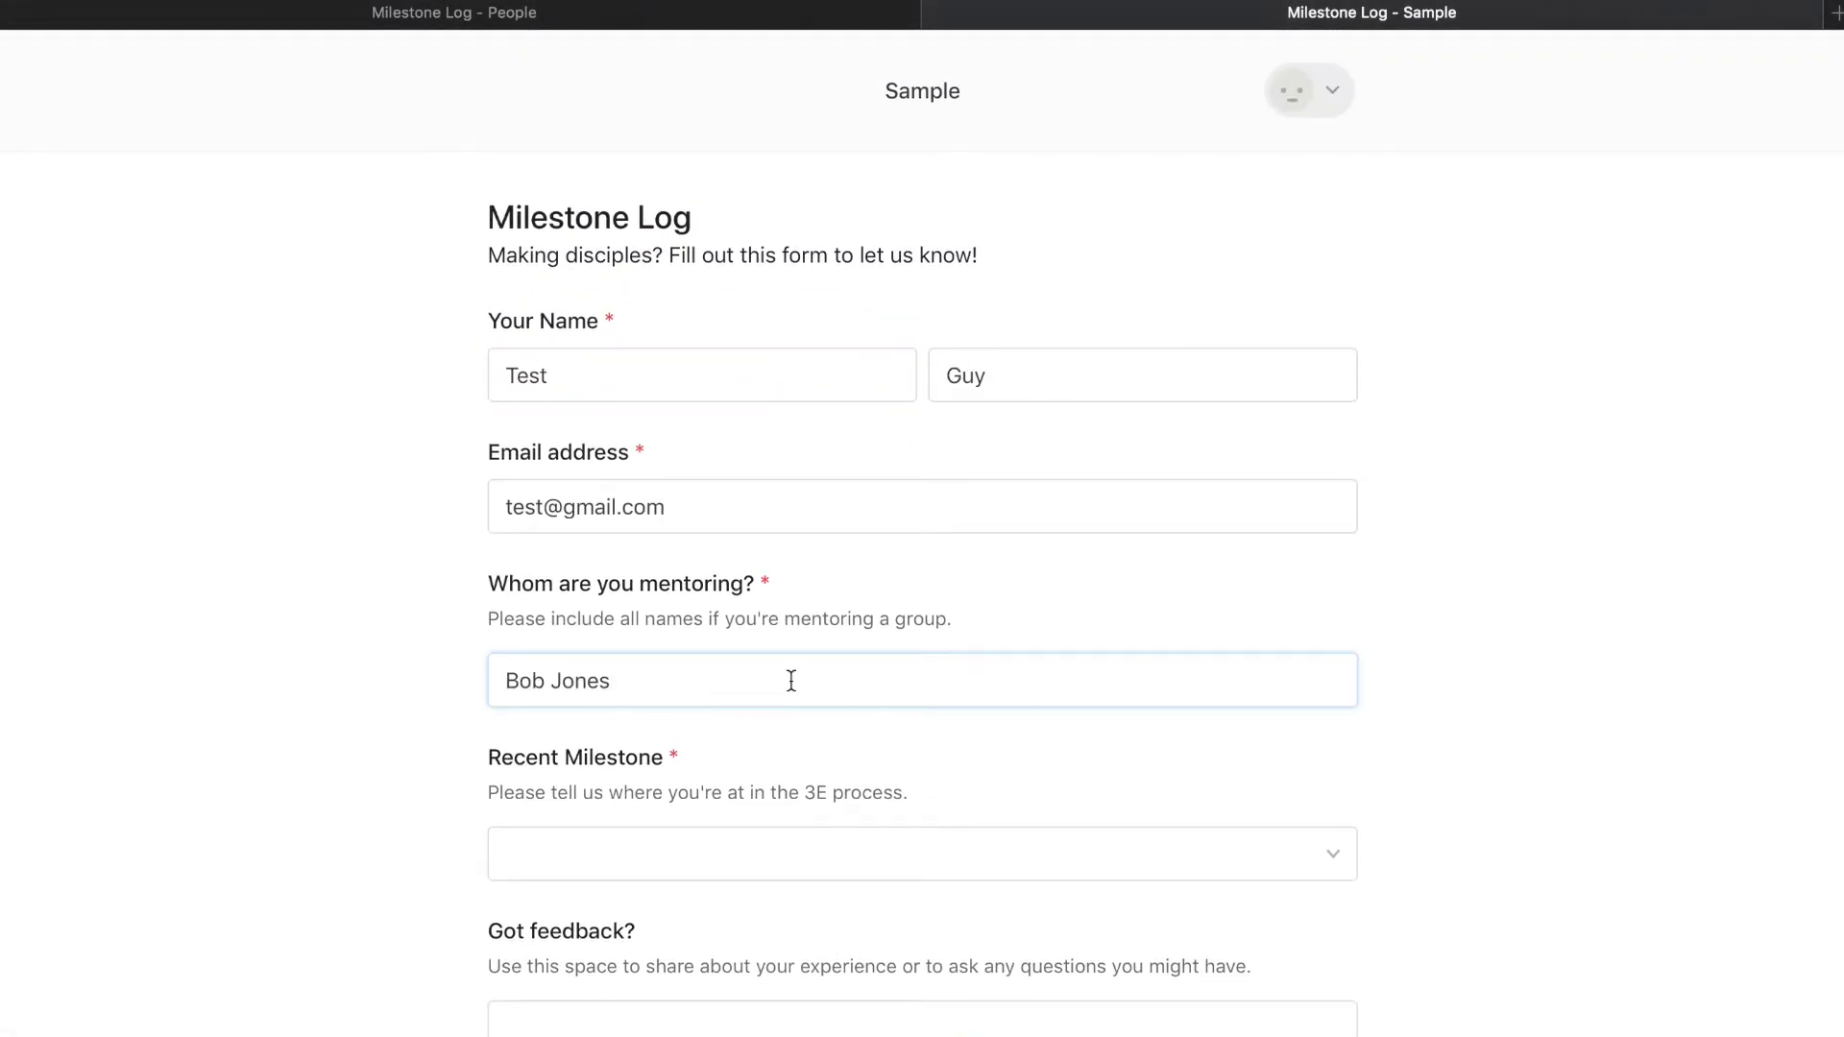
{"action": "scroll", "coordinate": [791, 680], "scroll_direction": "down", "scroll_amount": 3}
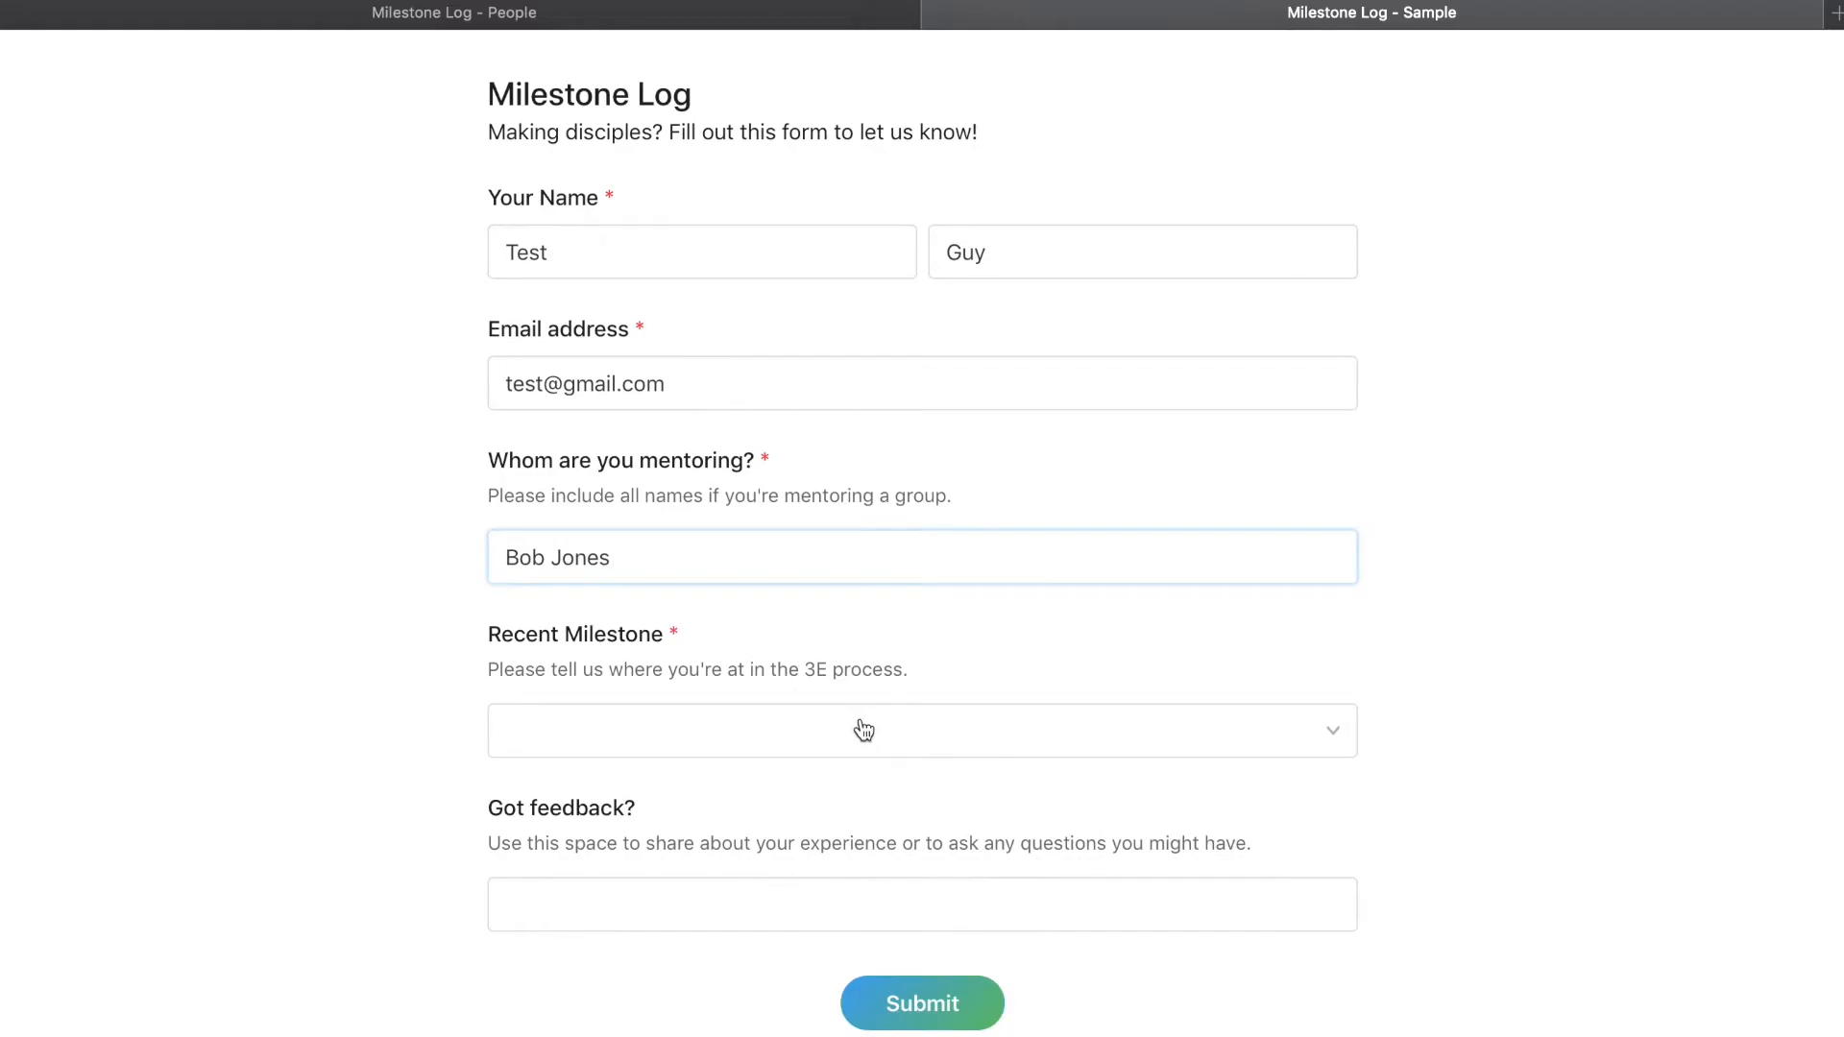
{"action": "left_click", "coordinate": [884, 737]}
{"action": "left_click", "coordinate": [854, 764]}
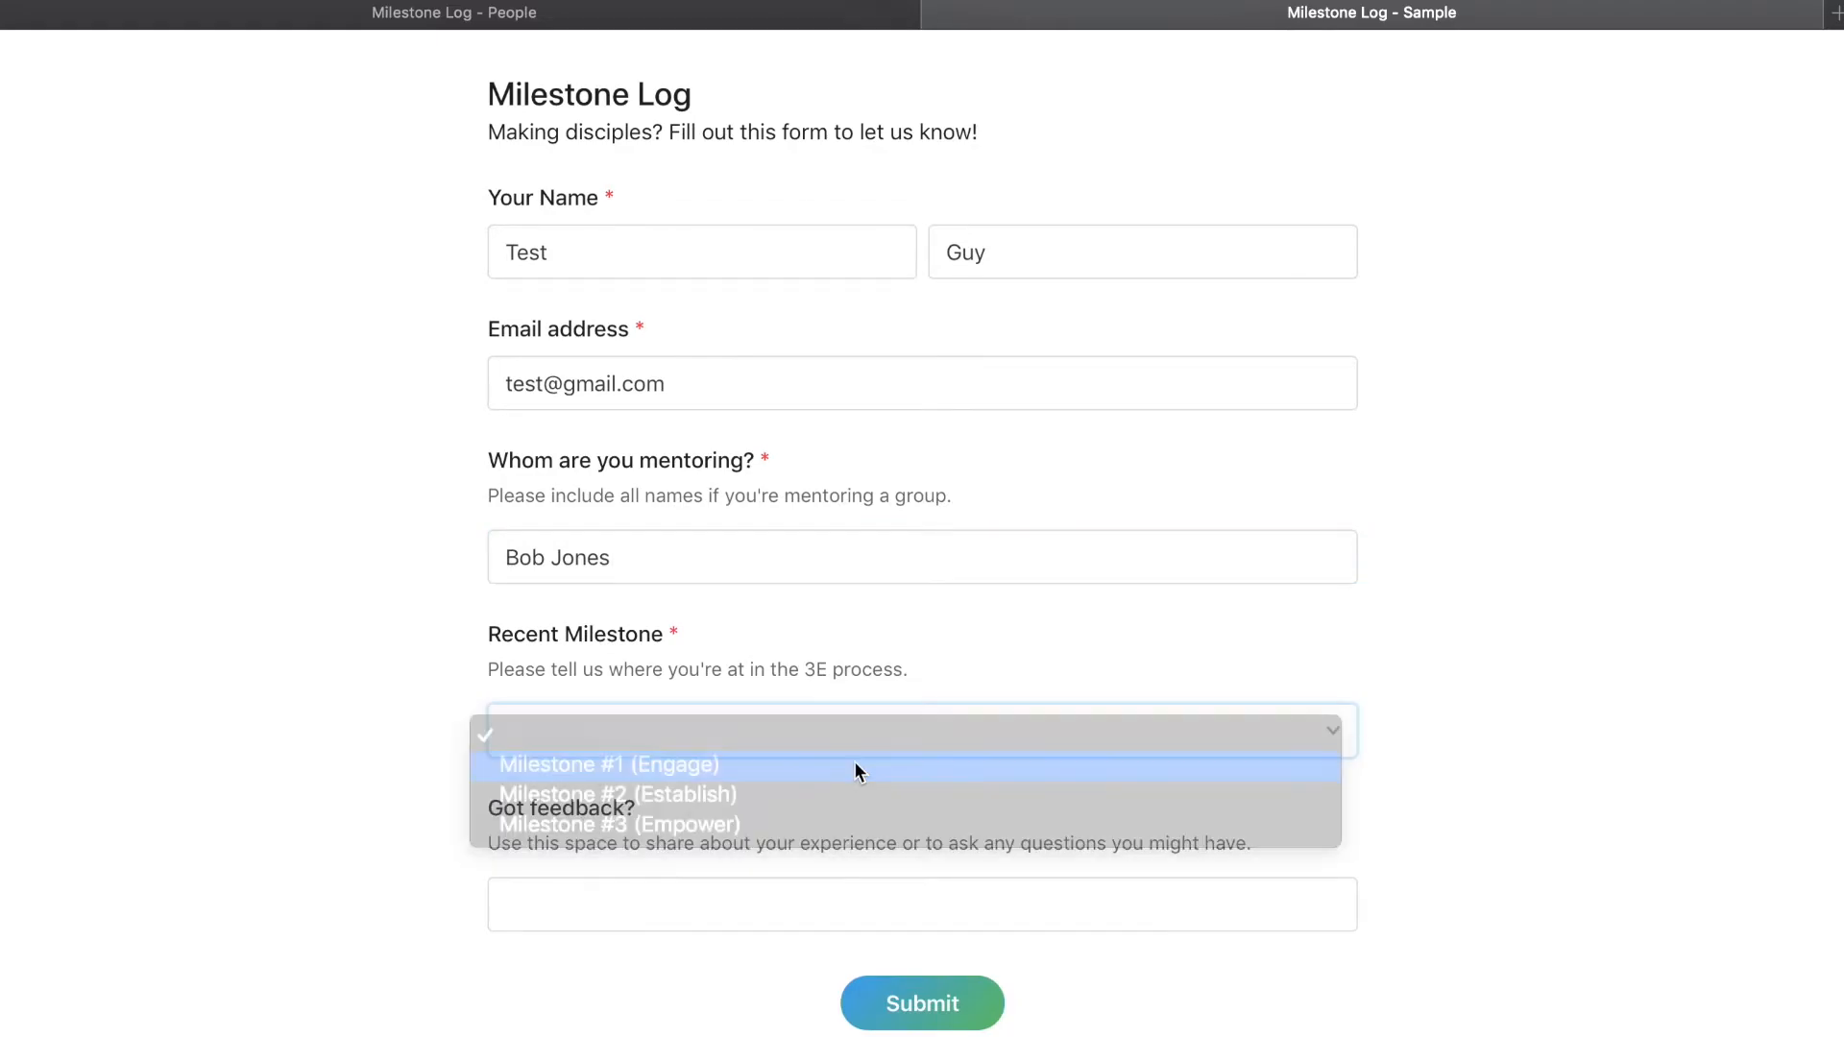
{"action": "scroll", "coordinate": [854, 758], "scroll_direction": "down", "scroll_amount": 3}
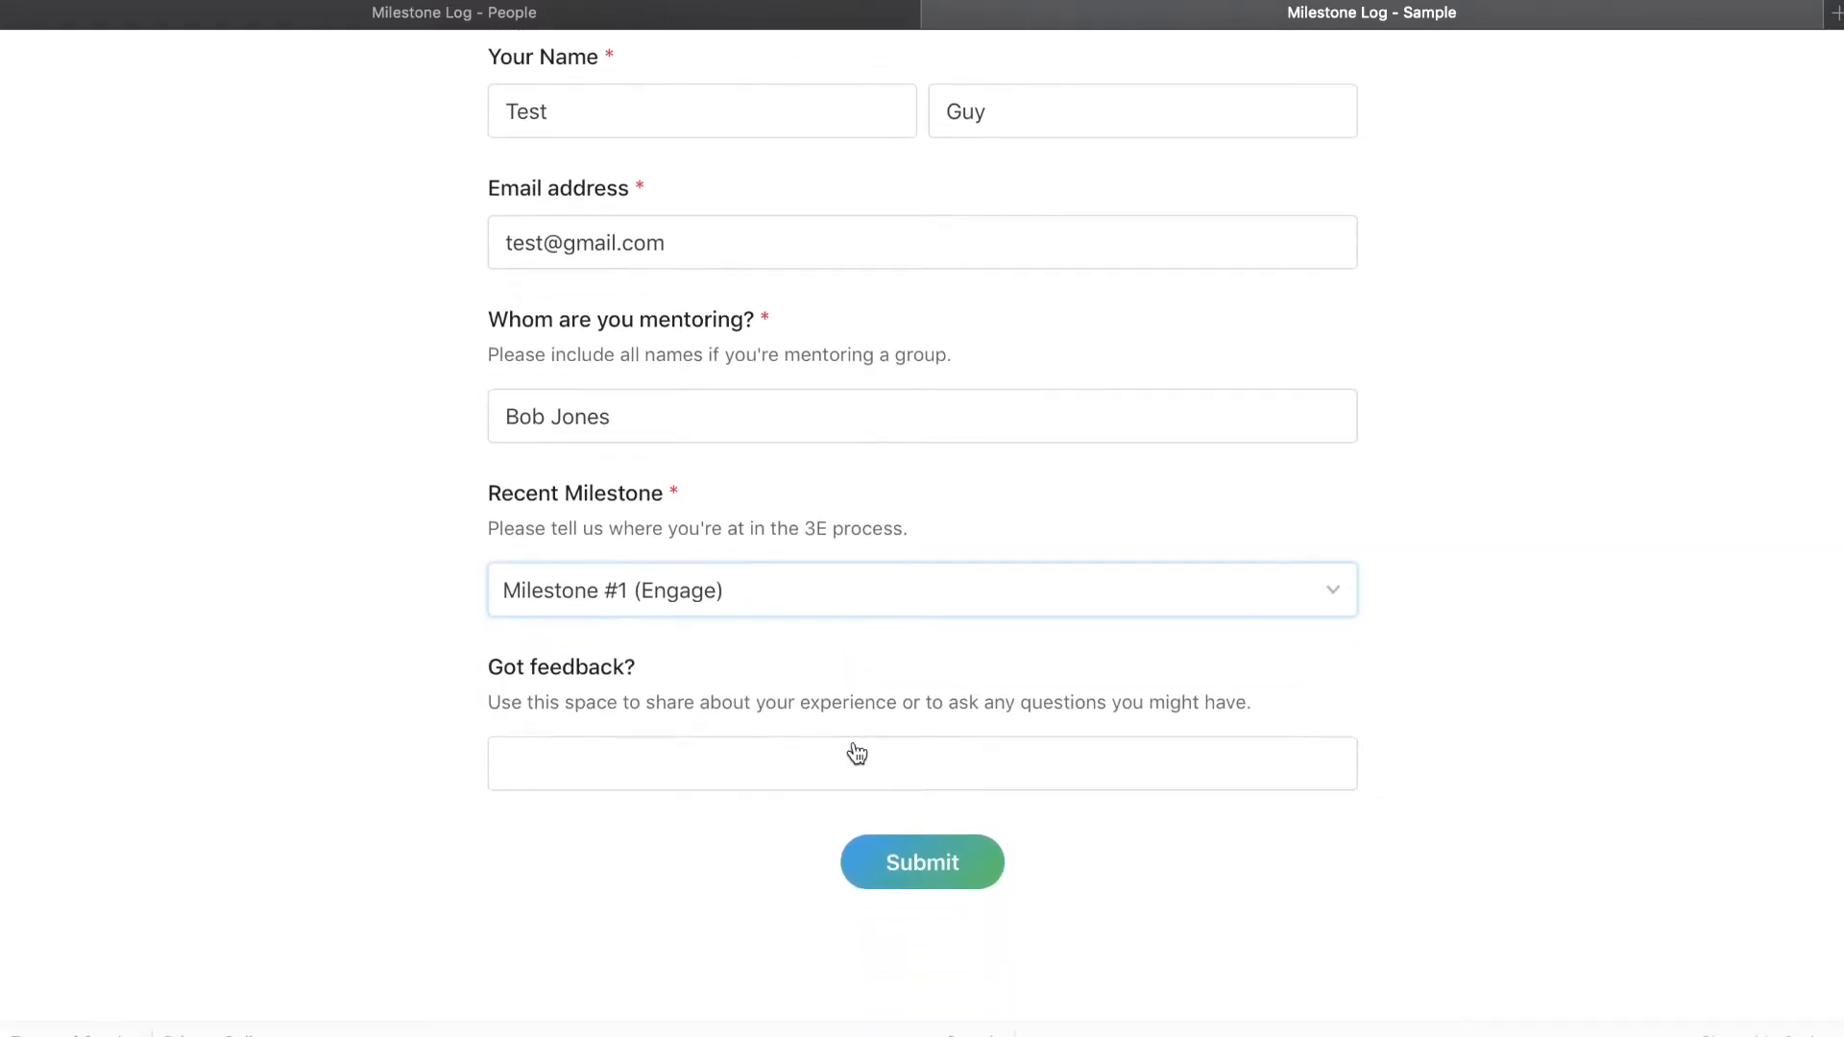
{"action": "left_click", "coordinate": [930, 866]}
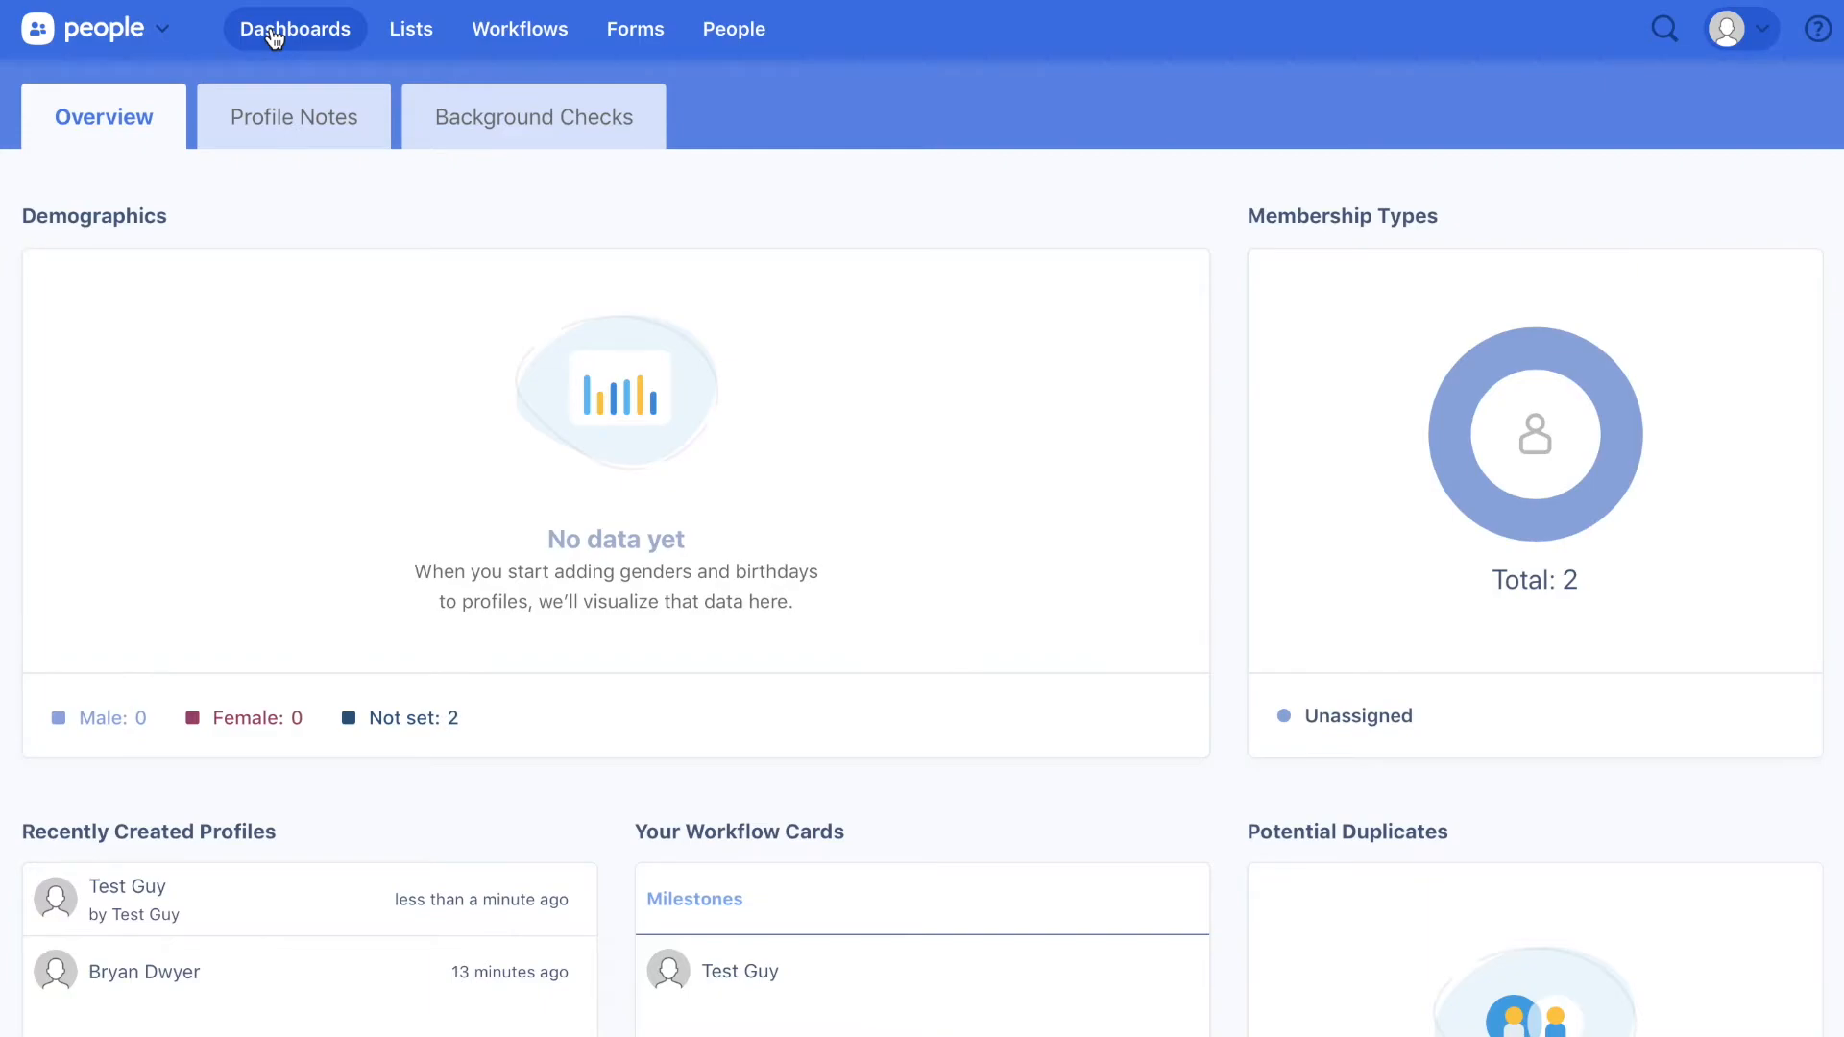
Open your cards in the Milestones workflow, select the test submitter's card and check the templates available for e-mailing them
{"action": "left_click", "coordinate": [535, 36]}
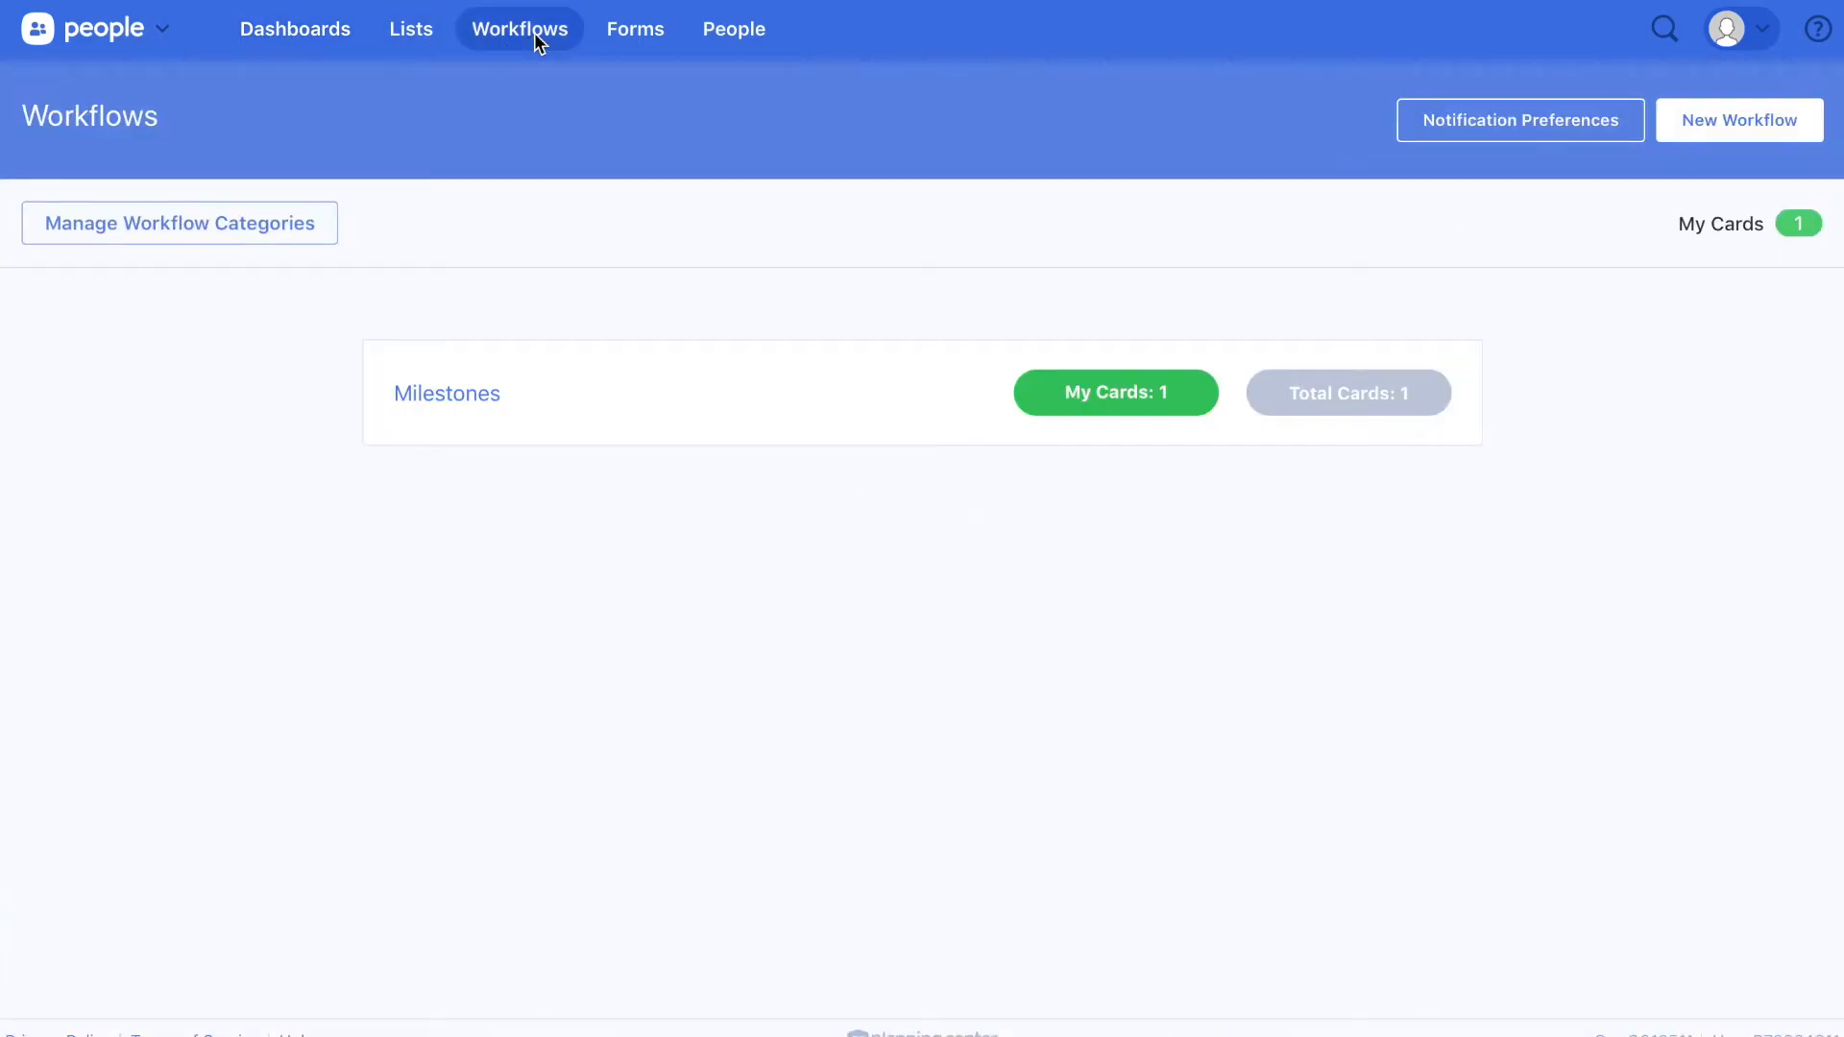
{"action": "left_click", "coordinate": [1137, 402]}
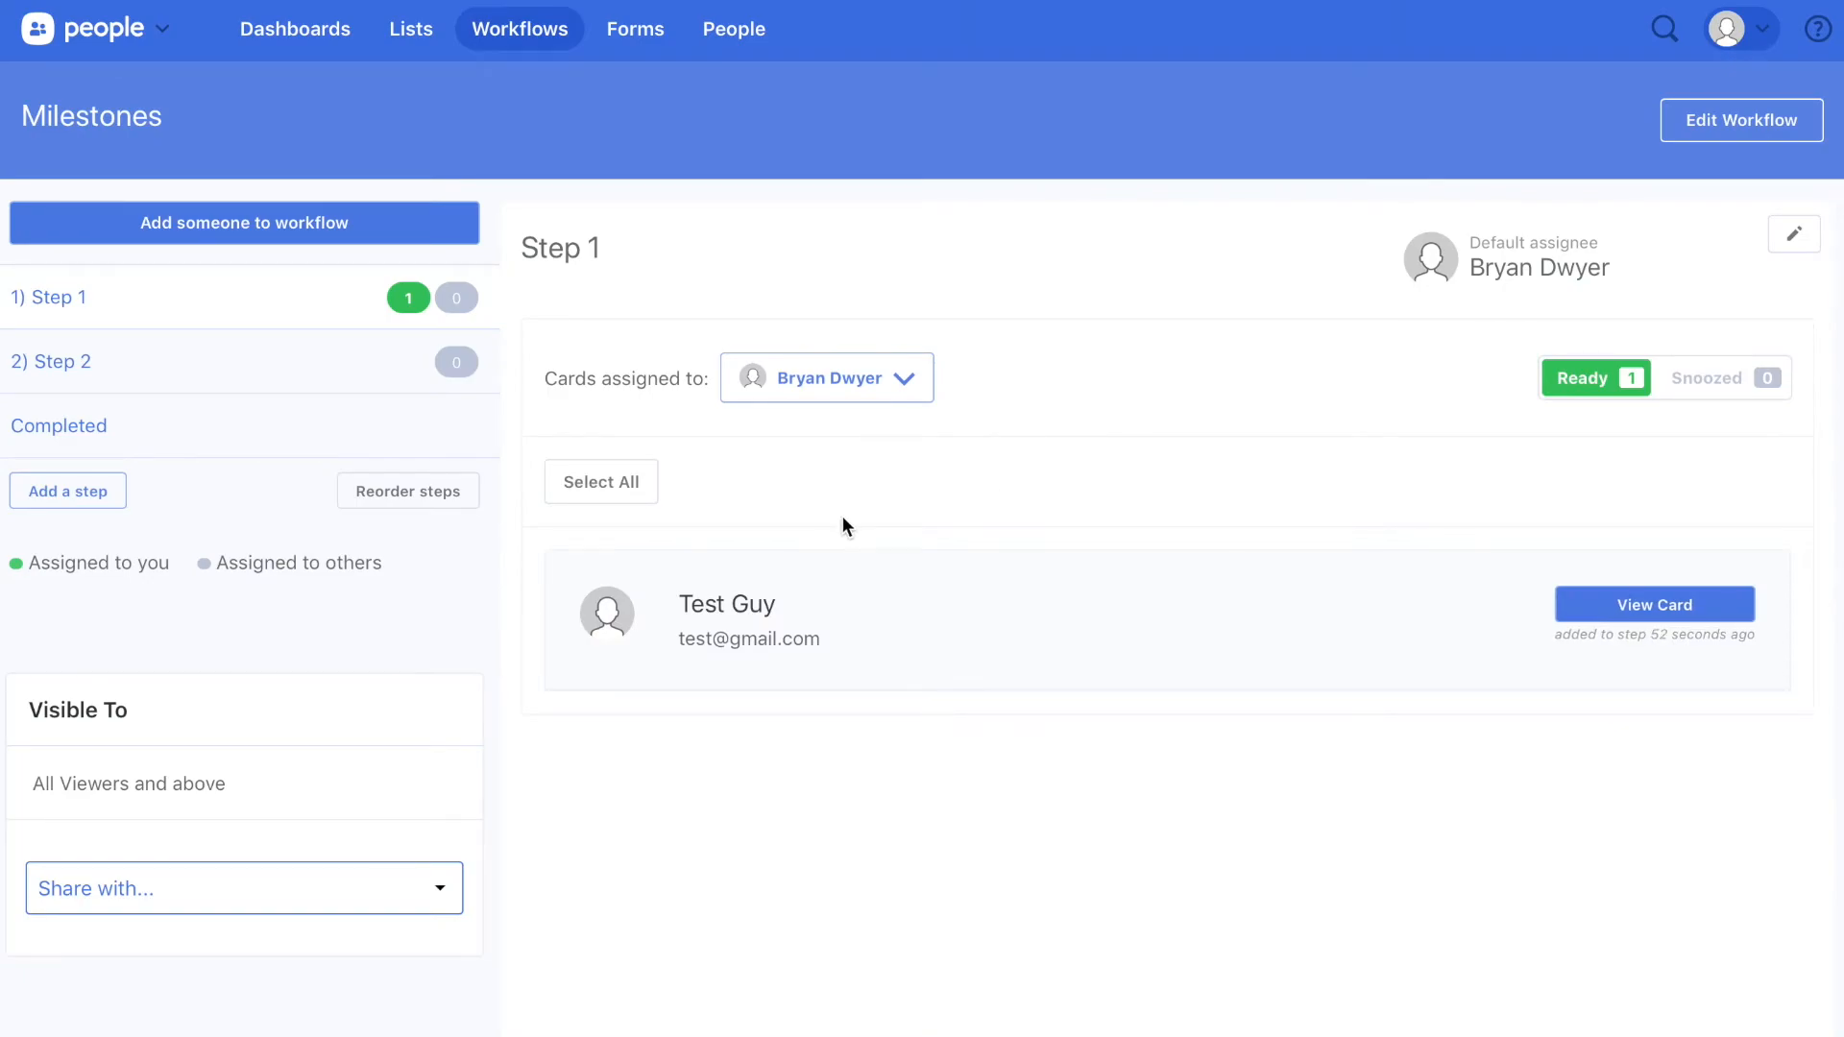
{"action": "mouse_move", "coordinate": [659, 609]}
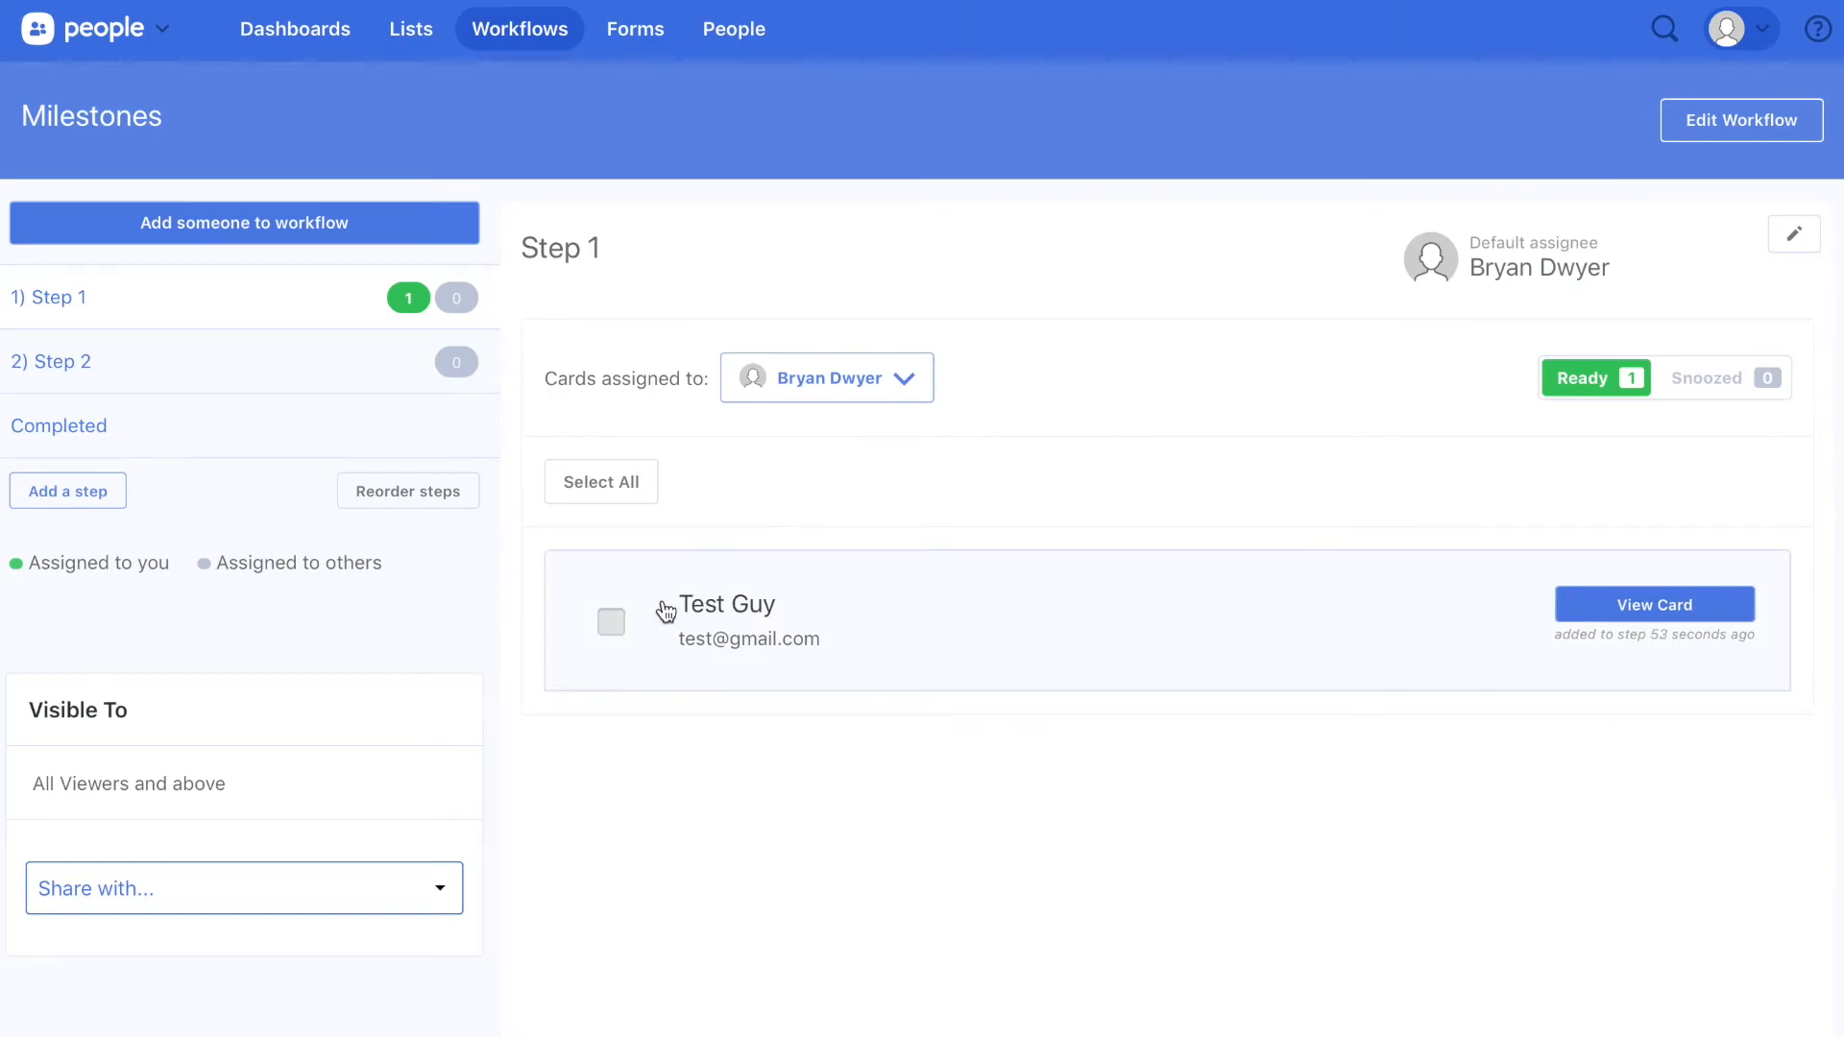
{"action": "left_click", "coordinate": [614, 629]}
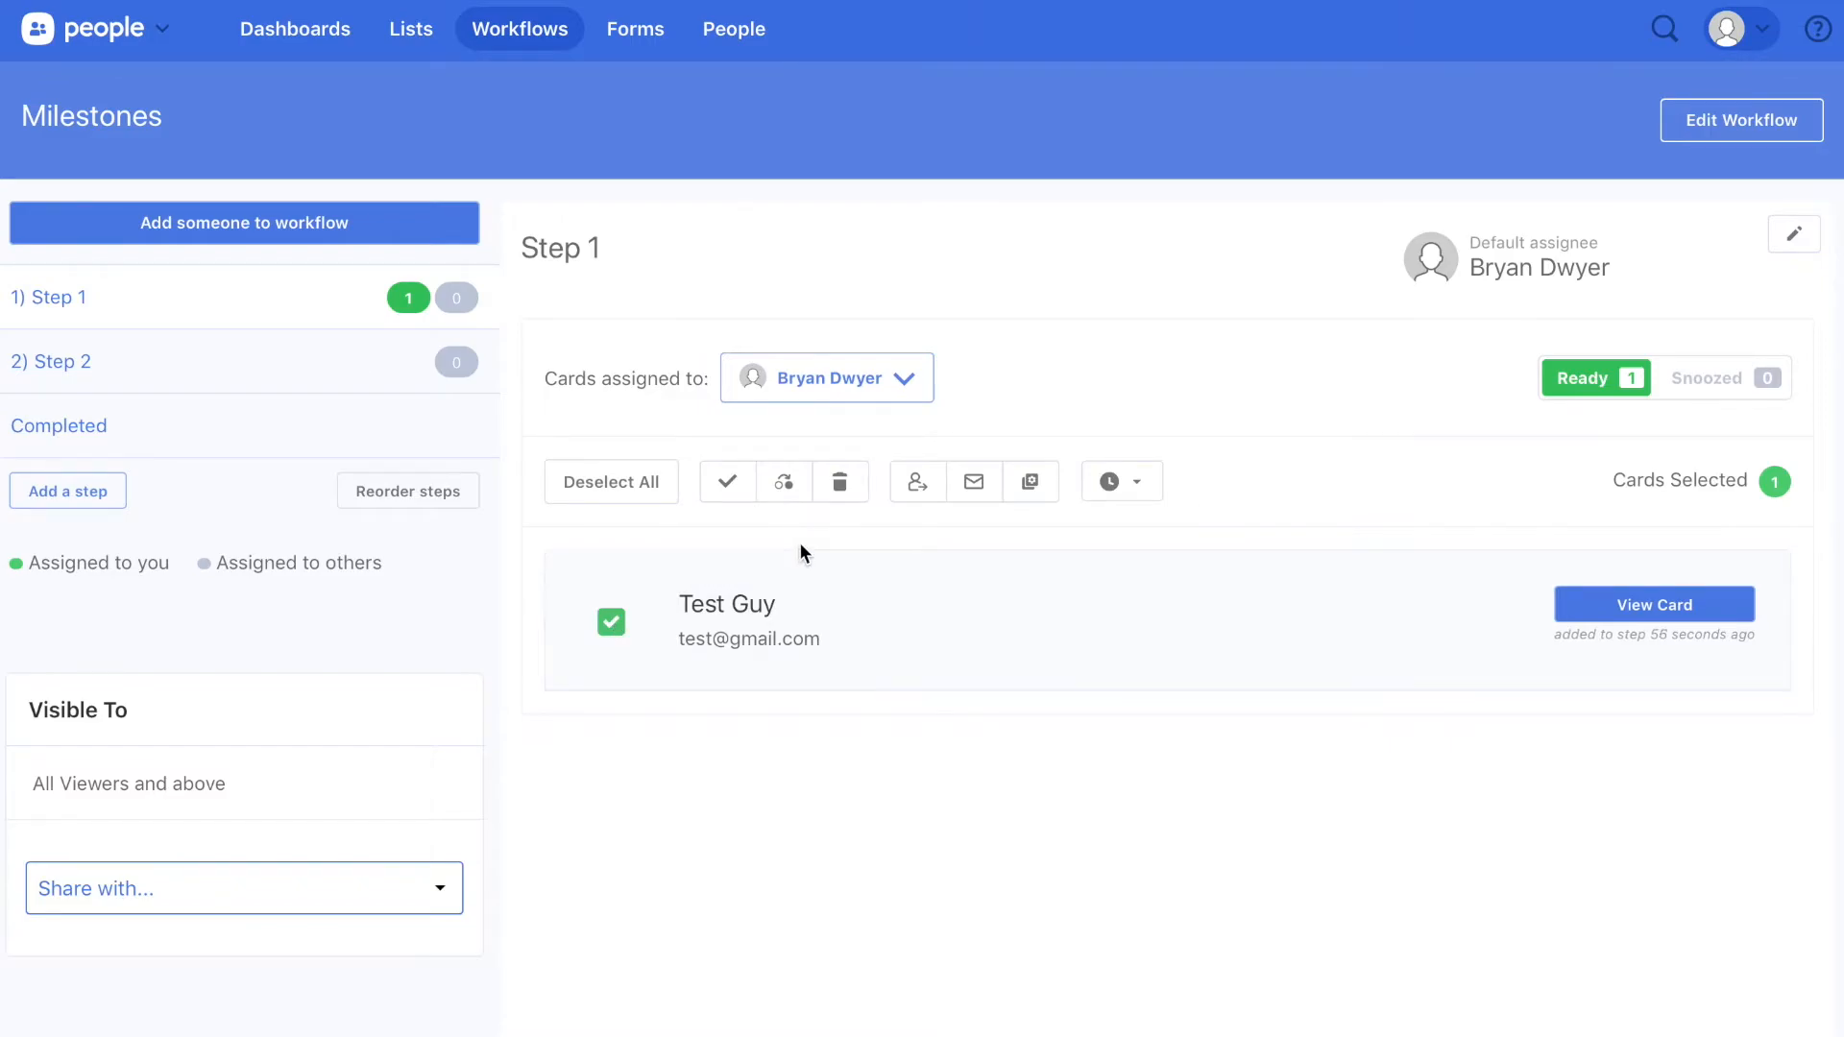
{"action": "left_click", "coordinate": [975, 492]}
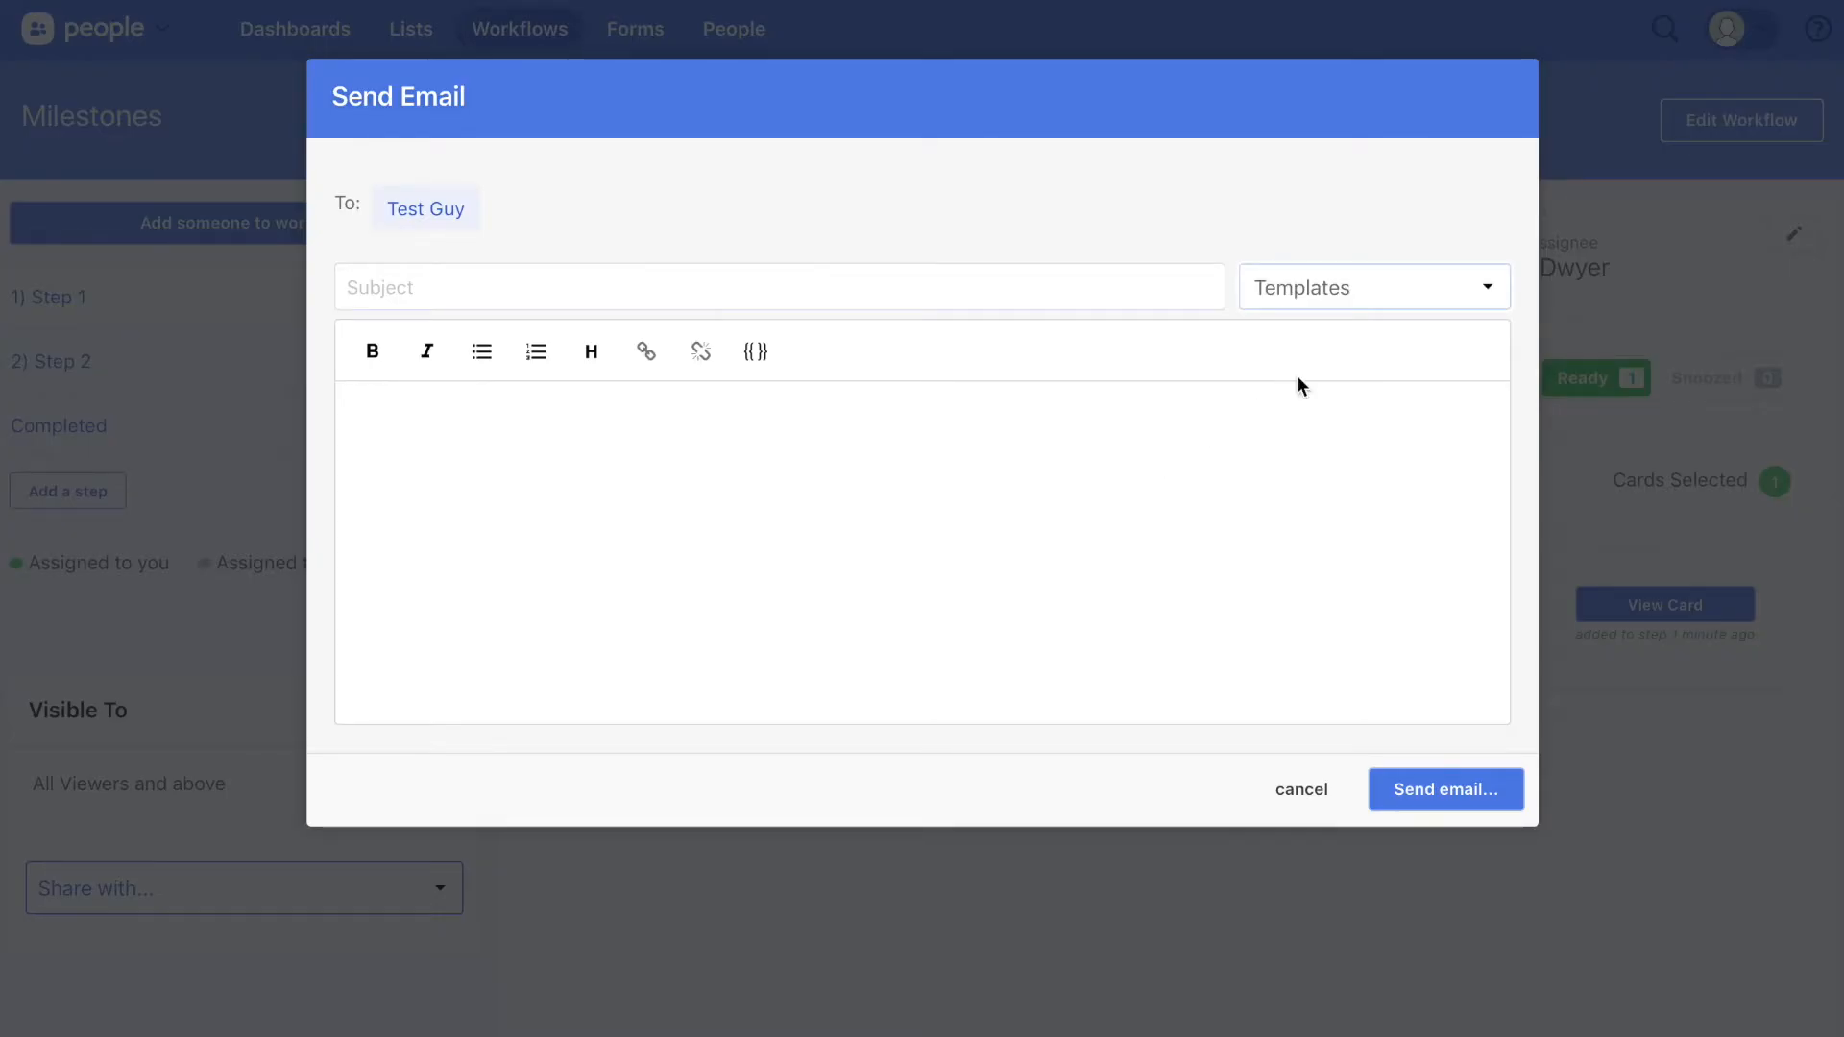
{"action": "left_click", "coordinate": [1381, 292]}
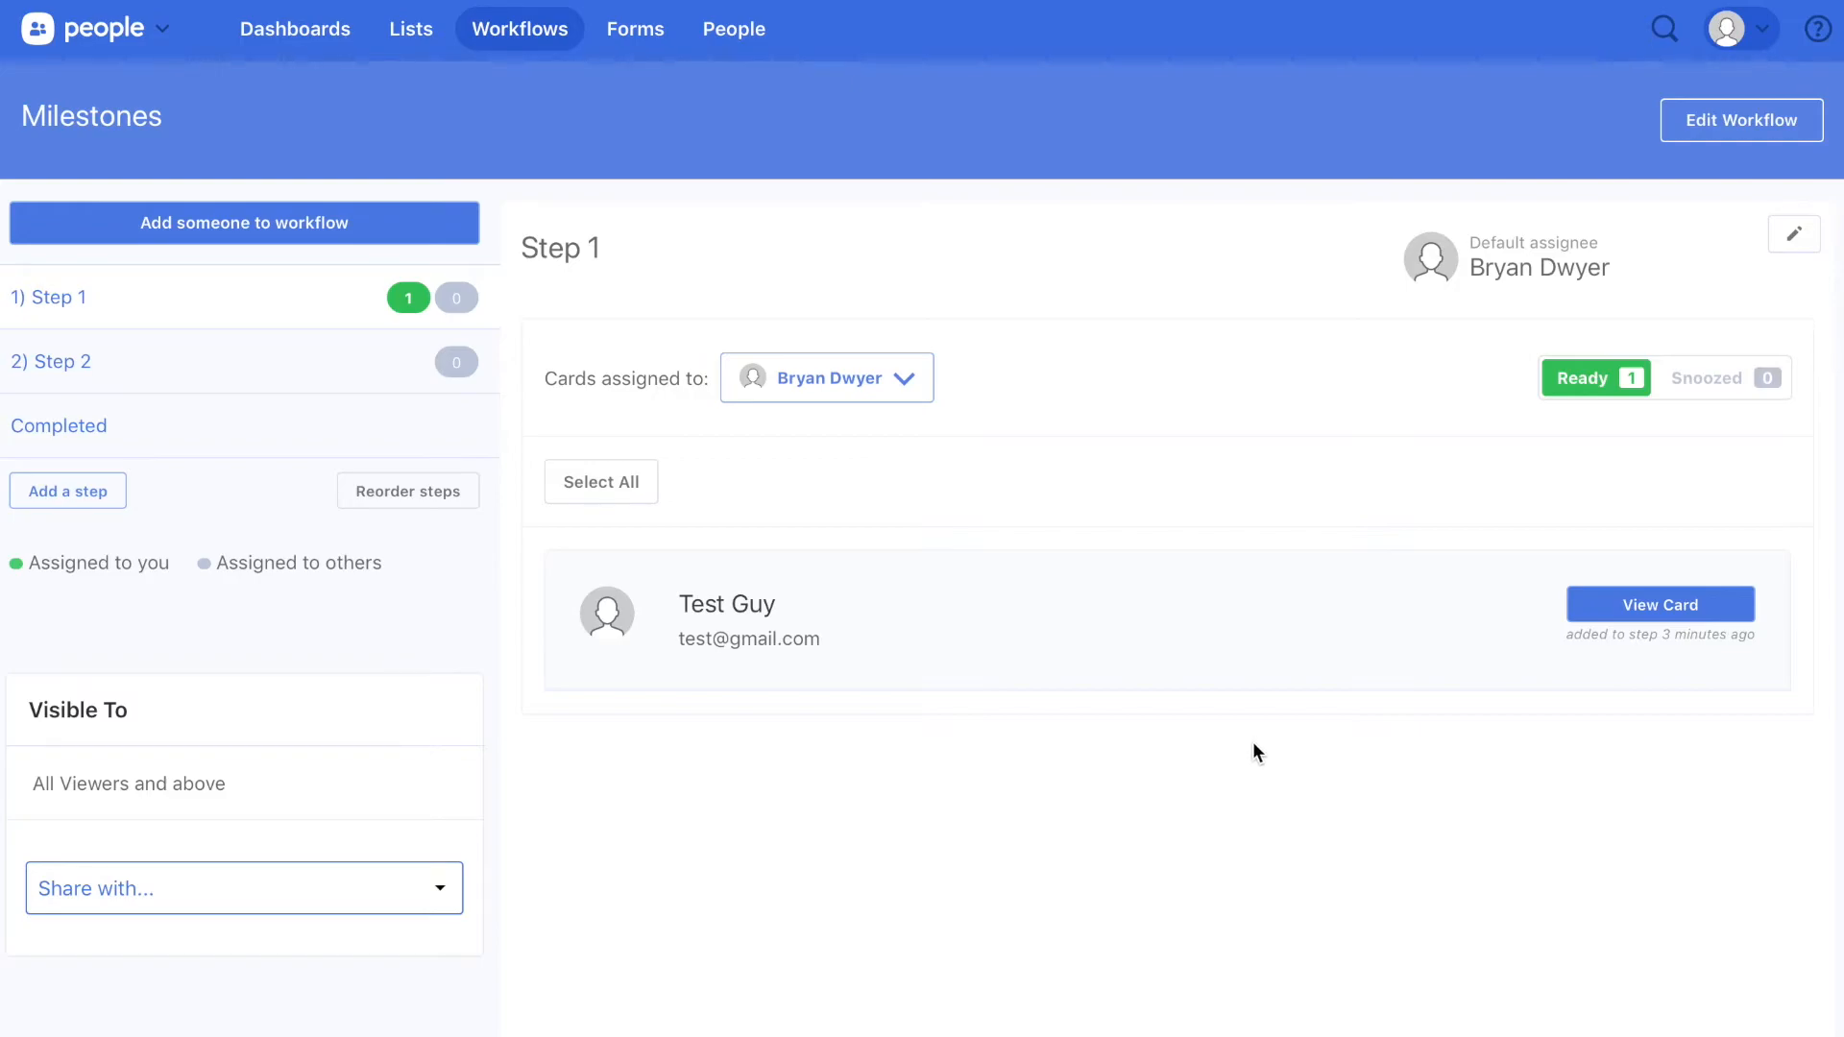
View the test submitter's workflow card, then open their profile and review its activity and communication history
{"action": "left_click", "coordinate": [1674, 610]}
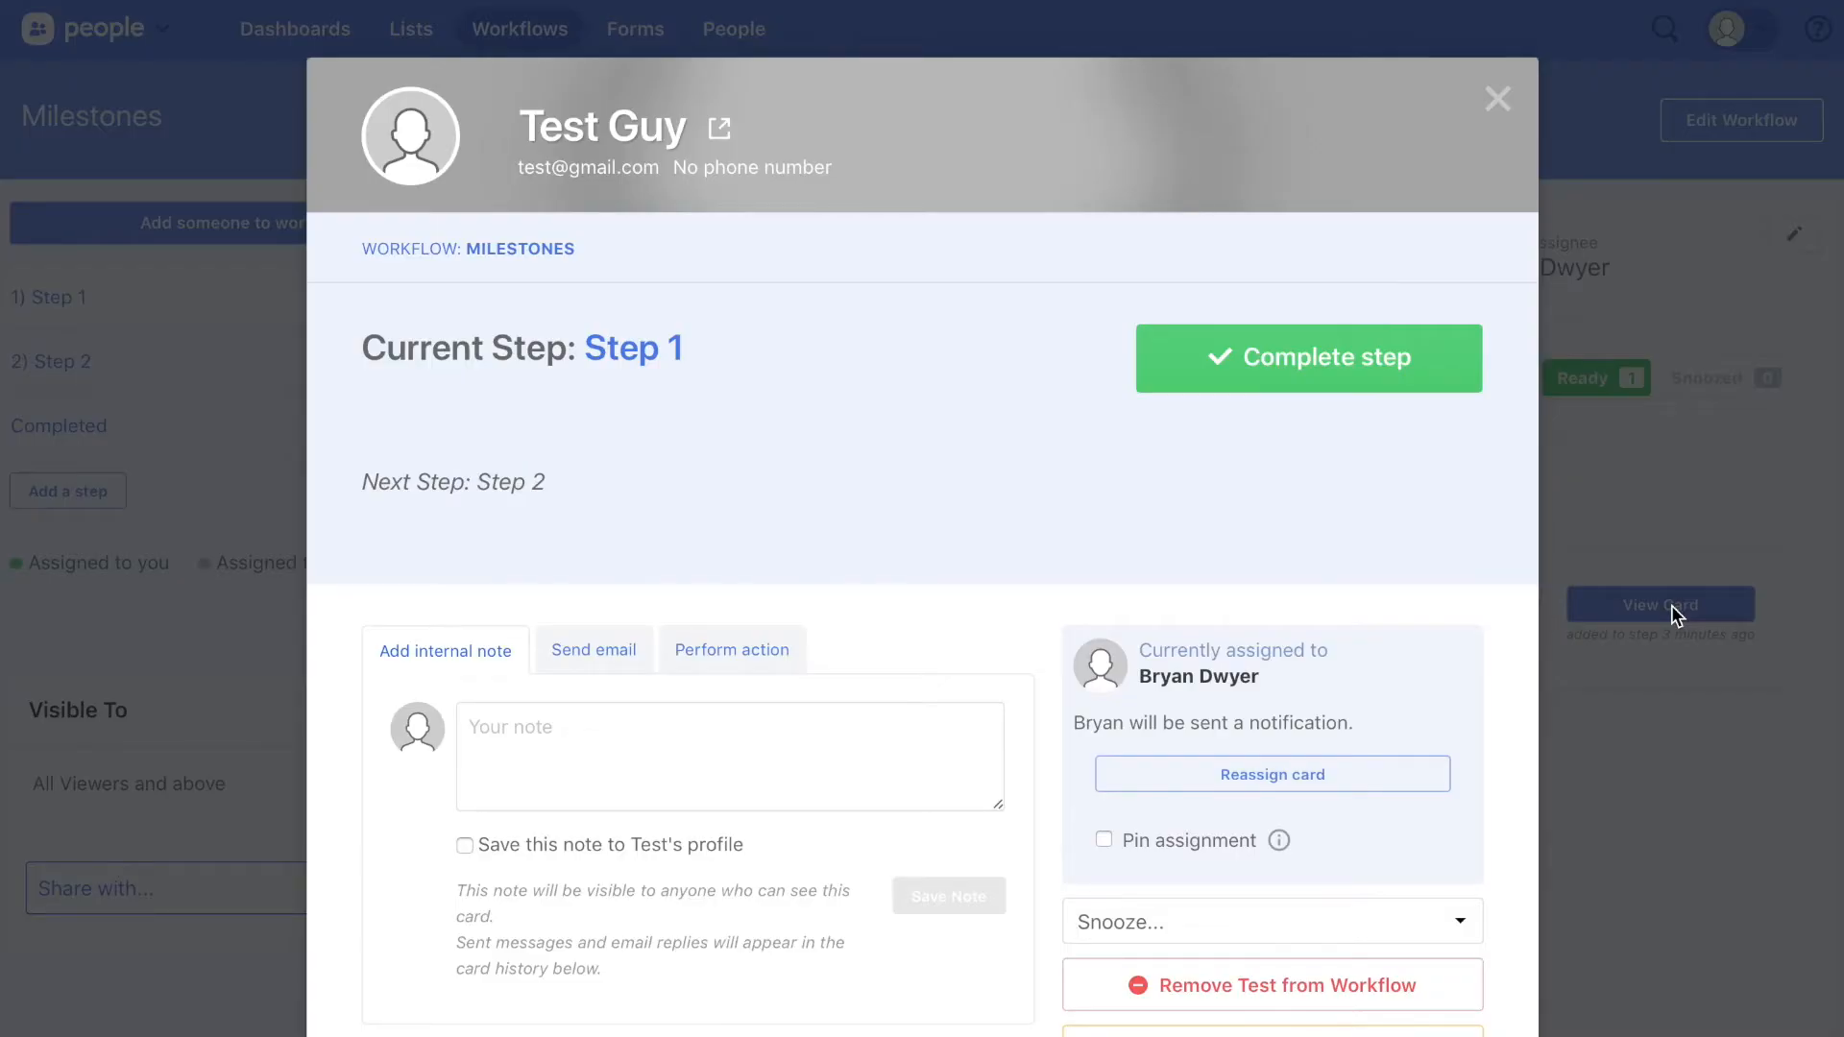
{"action": "left_click", "coordinate": [718, 135]}
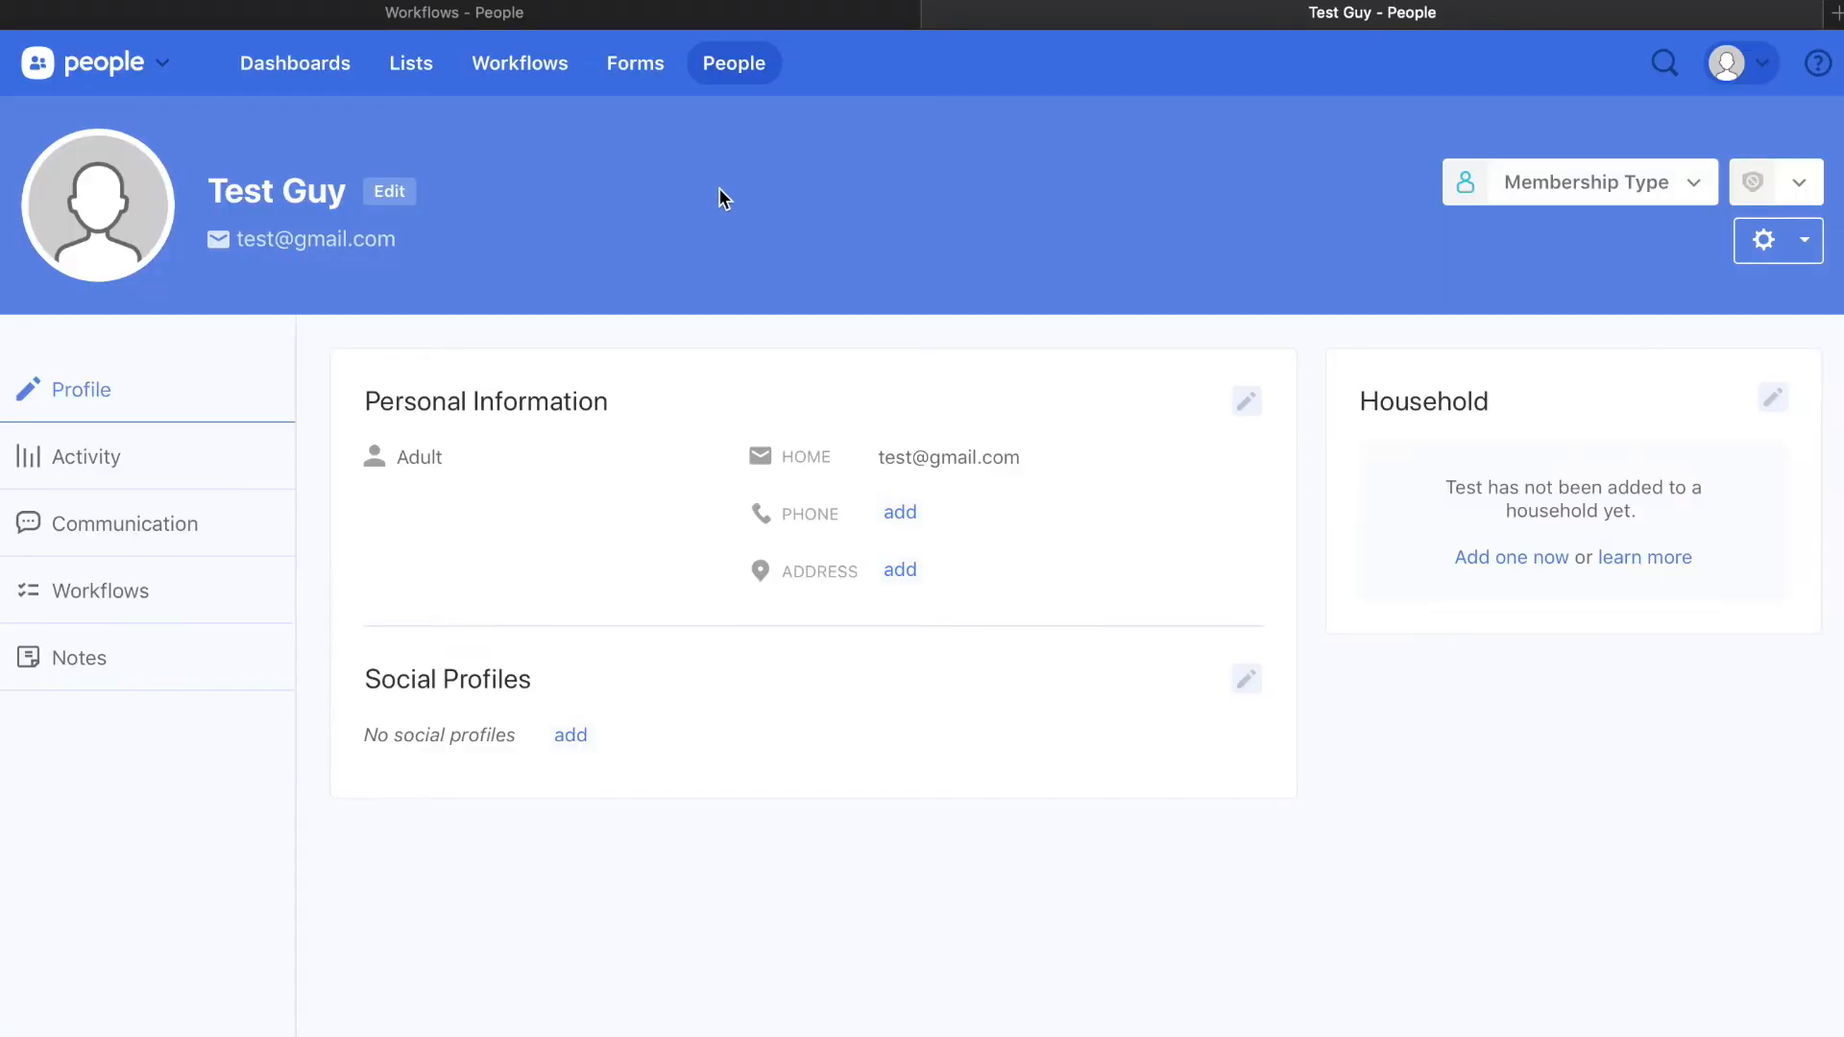
{"action": "left_click", "coordinate": [96, 465]}
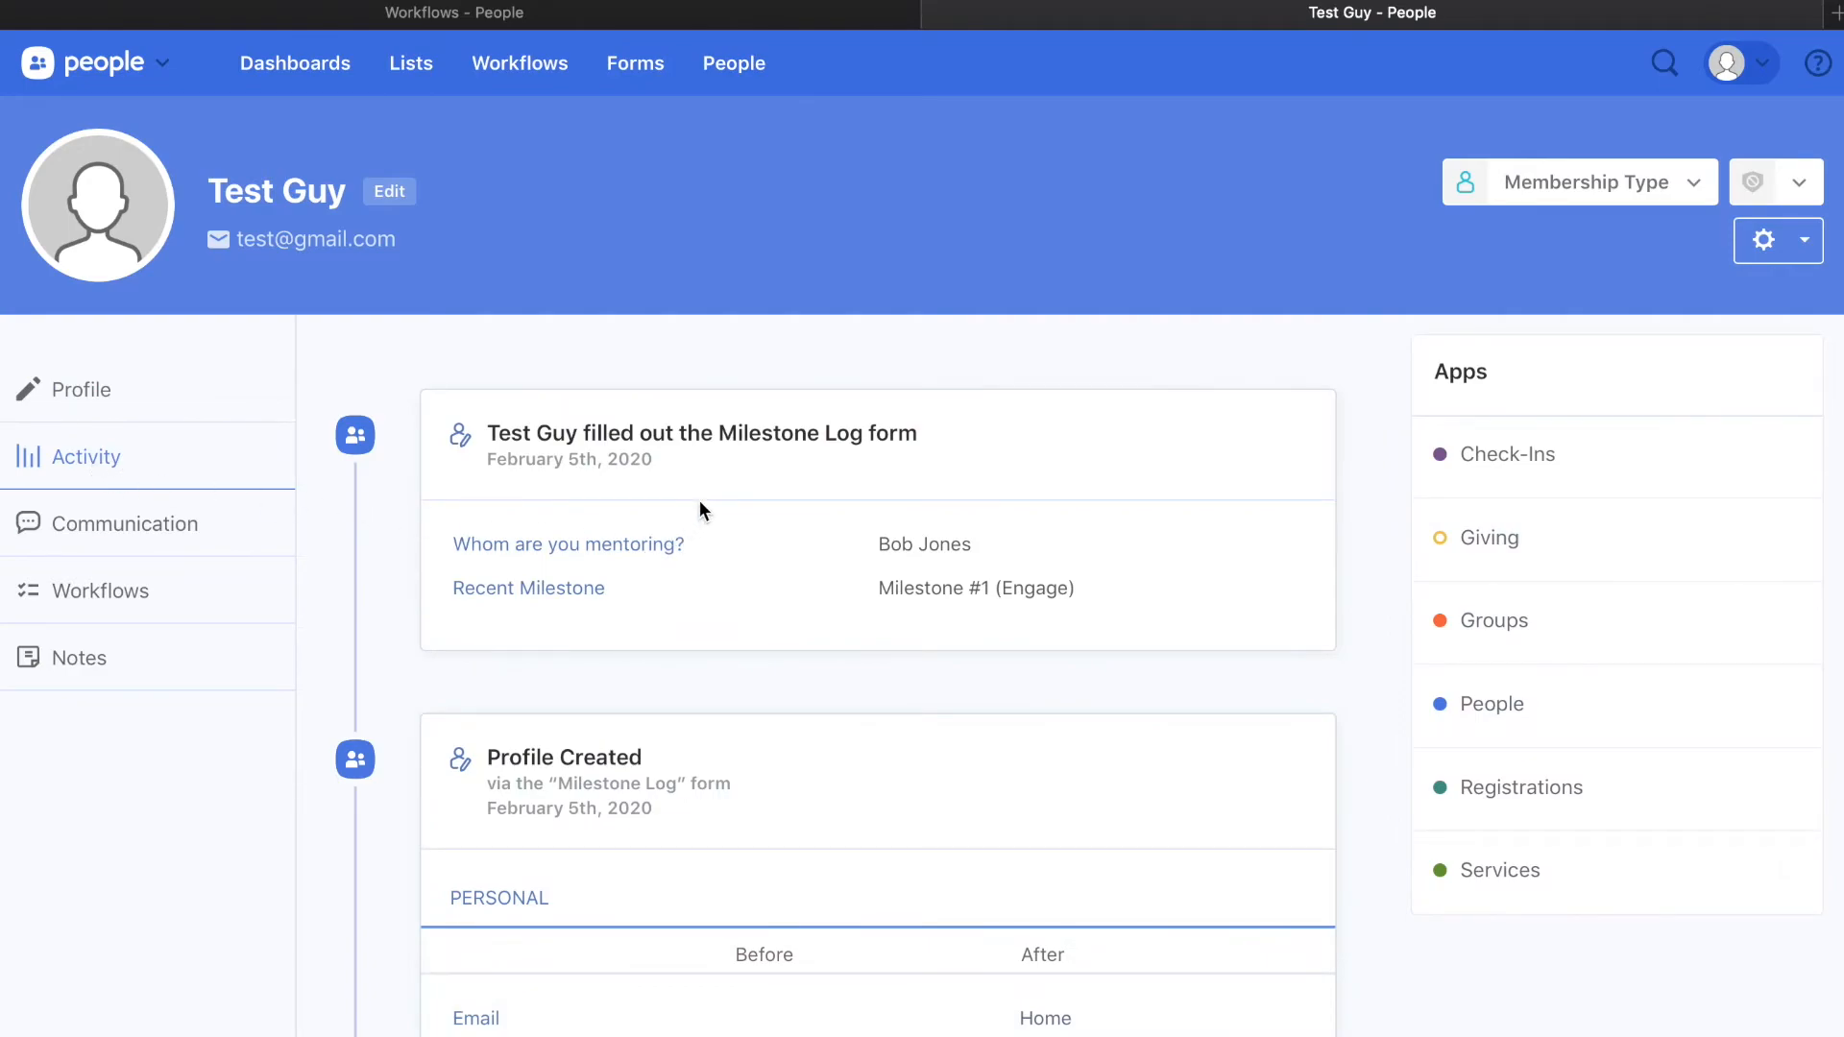
{"action": "scroll", "coordinate": [699, 499], "scroll_direction": "down", "scroll_amount": 1}
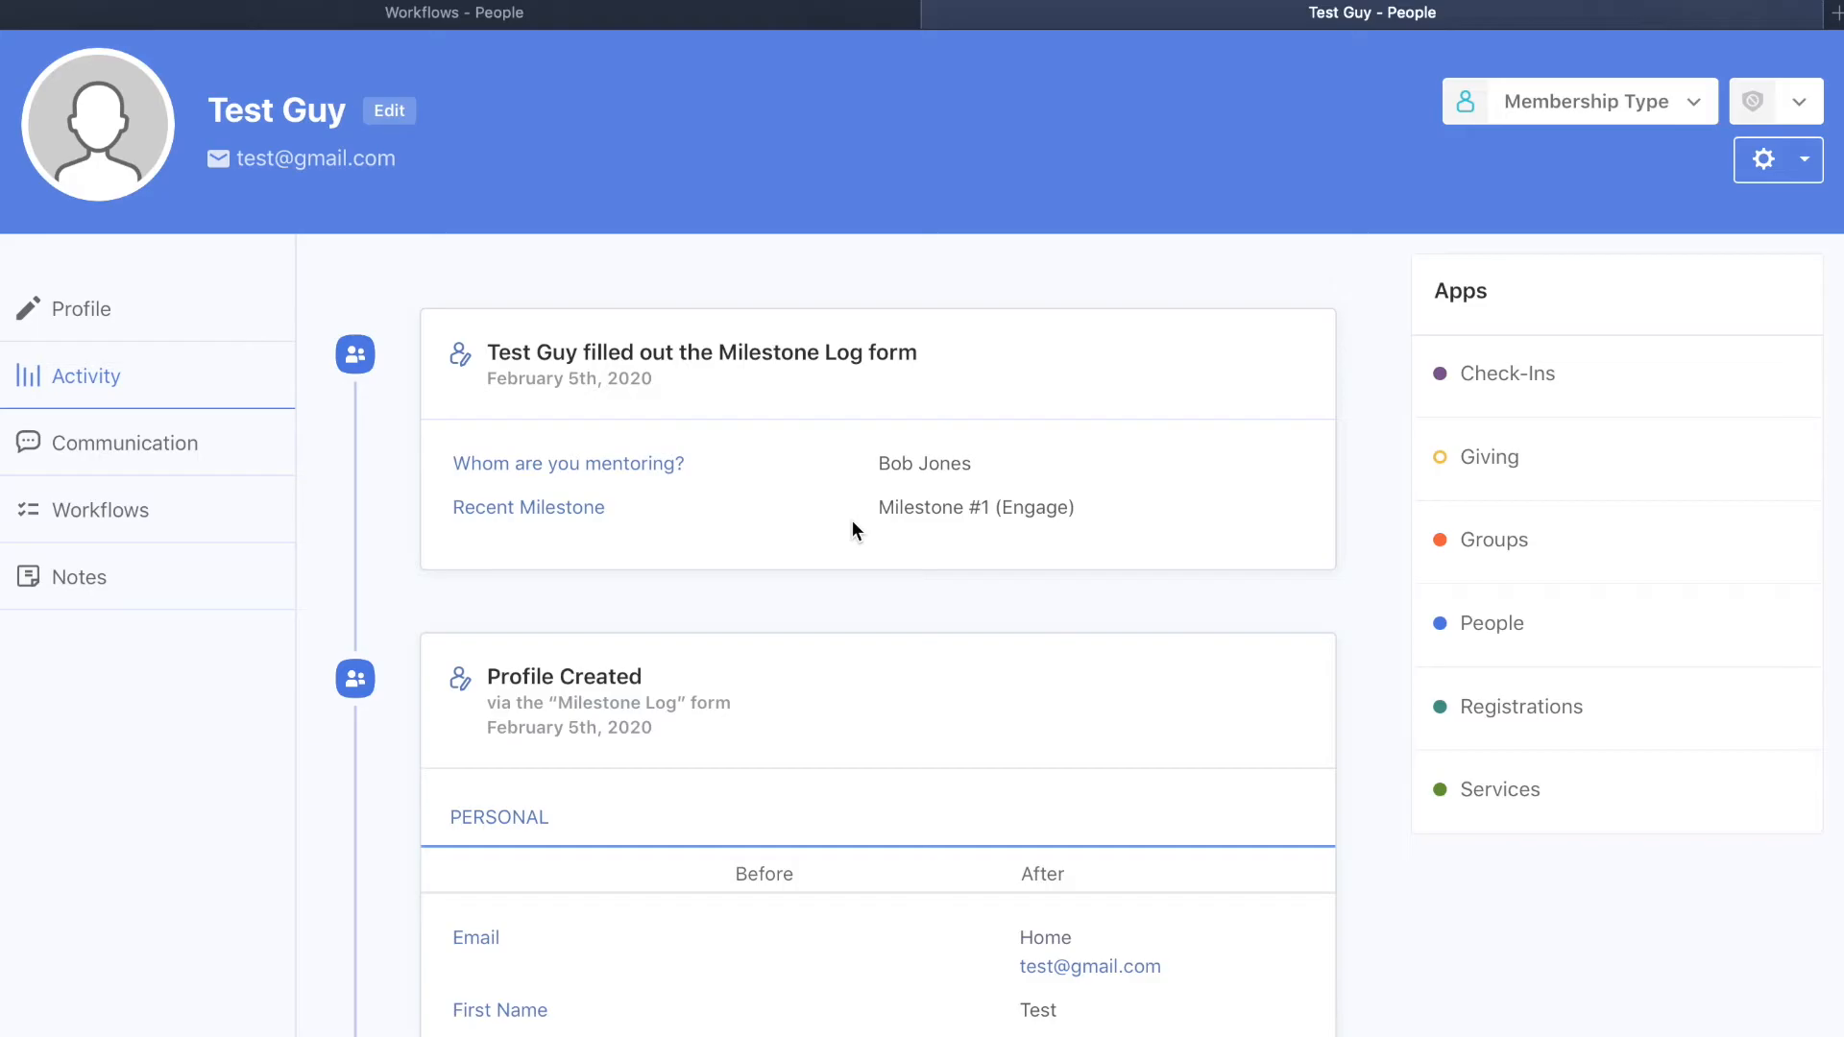
{"action": "left_click", "coordinate": [193, 454]}
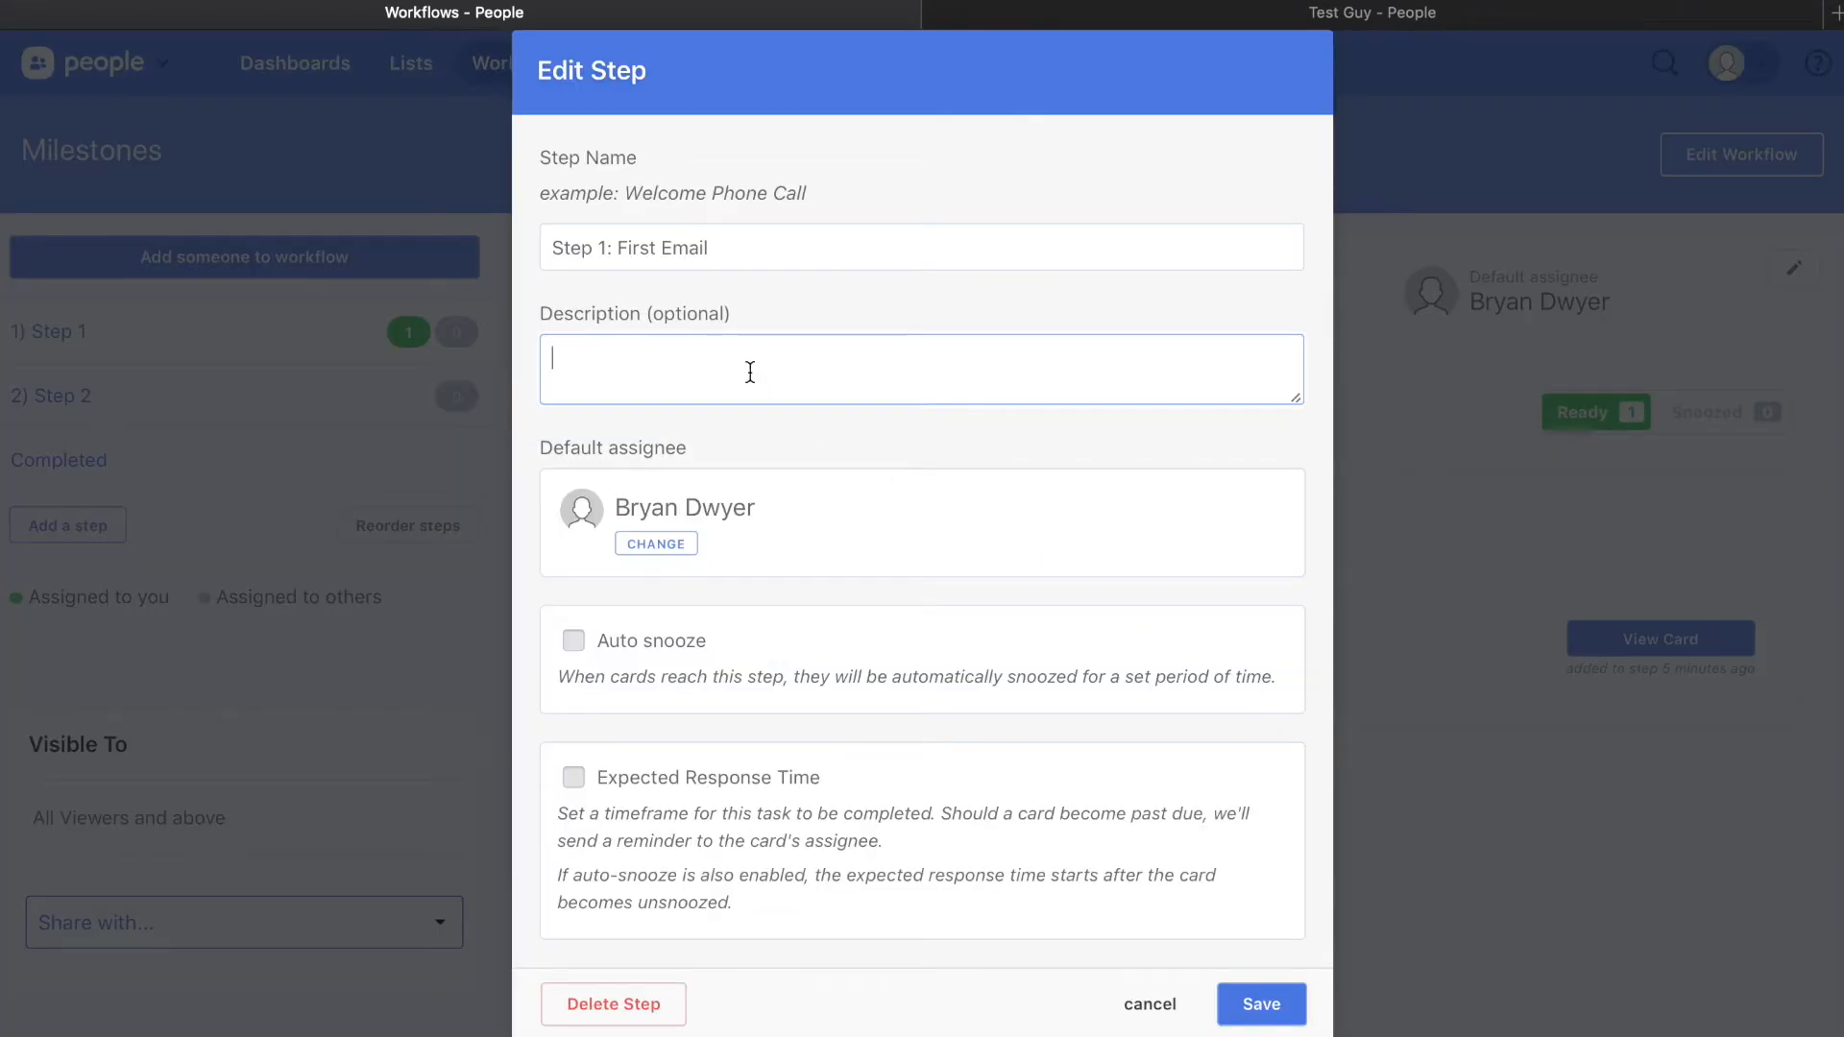
Give "Step 1: First Email" the description "Evaluate card and send first email to congratulate and encourage." and save it
{"action": "type", "text": "Evaluate card and send first email to congratulate and encourage."}
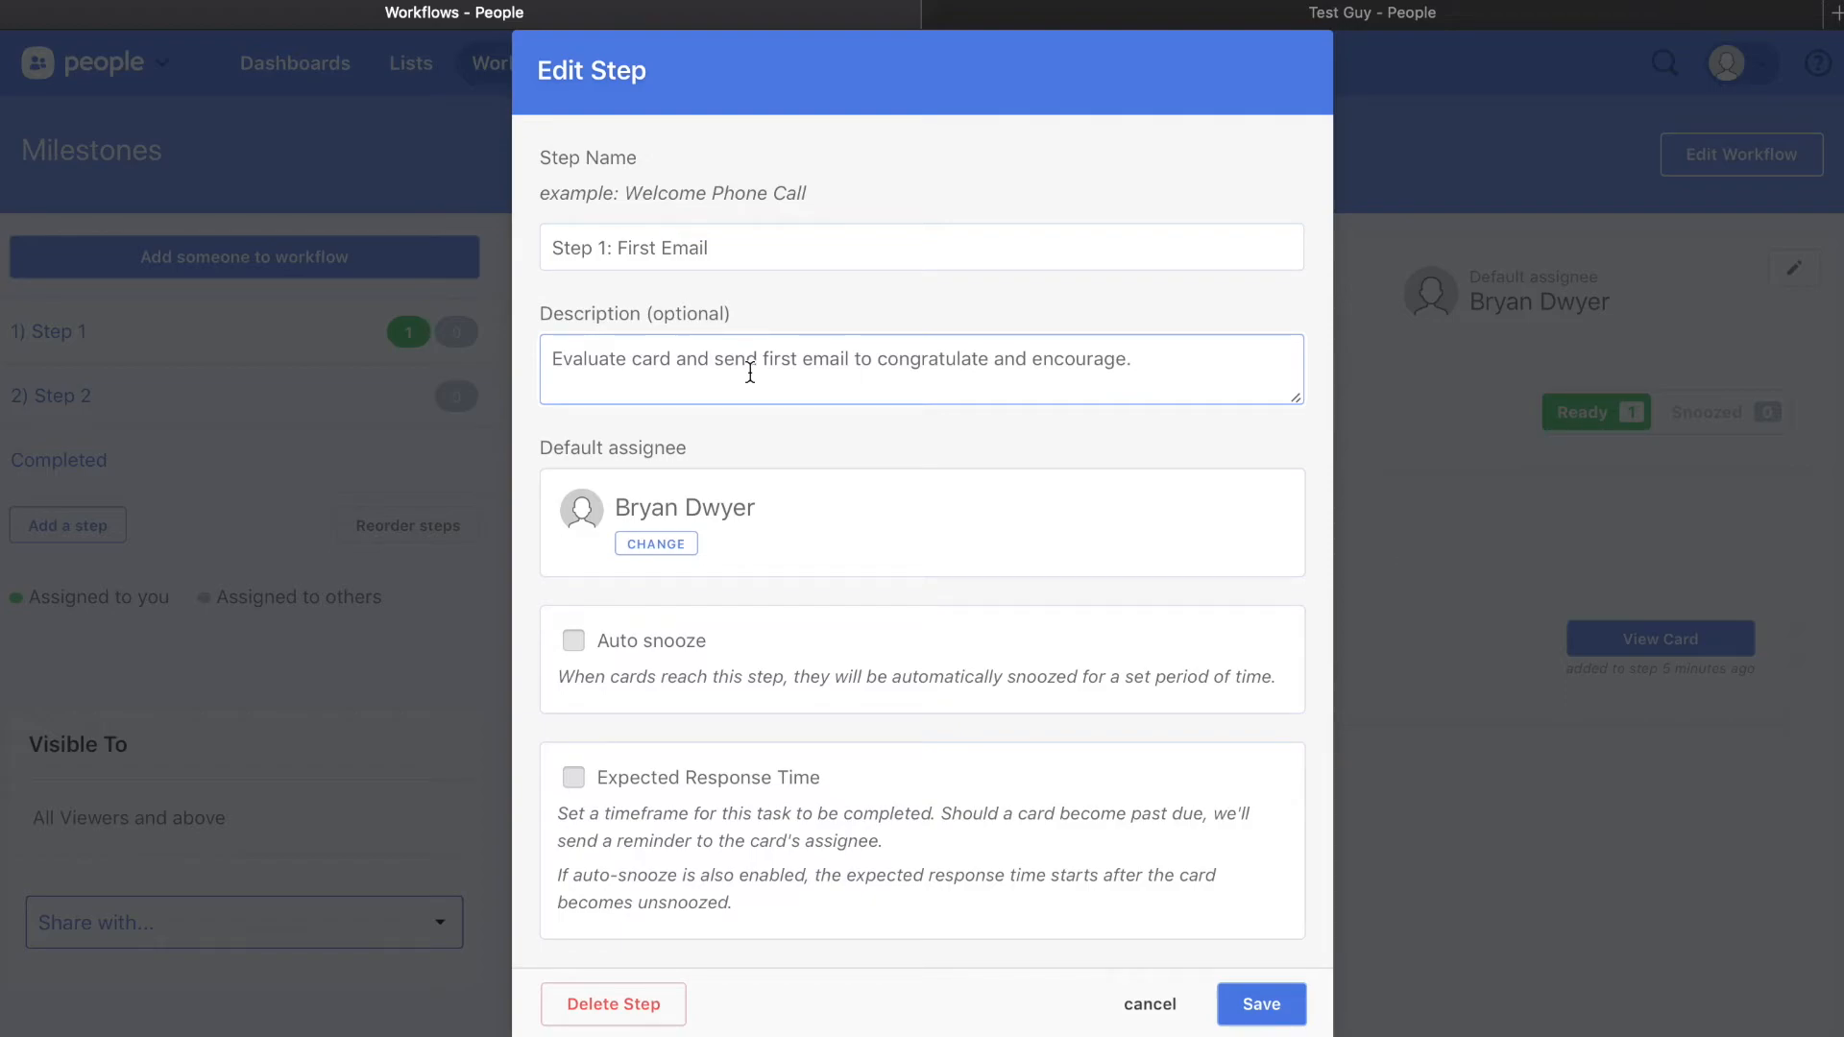
{"action": "left_click", "coordinate": [1261, 1003]}
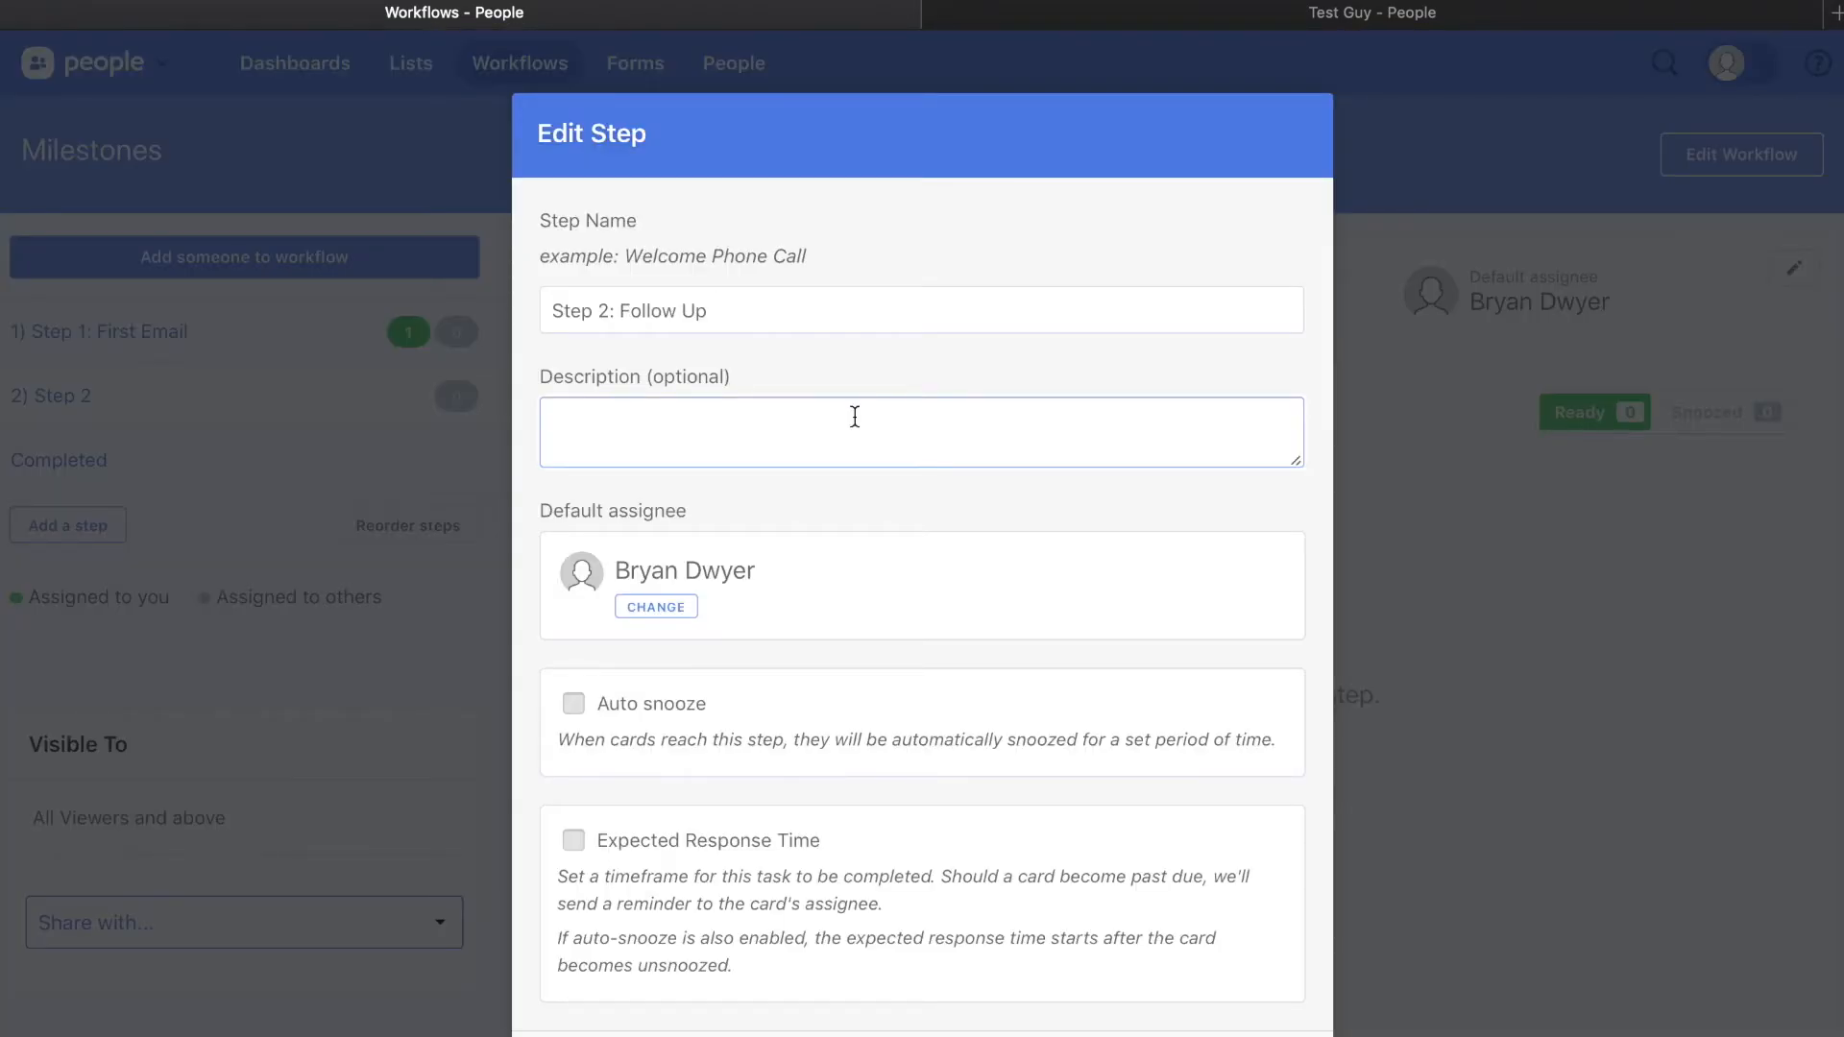
Describe "Step 2: Follow Up" as "Follow up with an email or phone call two weeks after form submission." and auto-snooze its cards for 2 weeks
{"action": "type", "text": "Follow up with an email or phone call two weeks after form submission."}
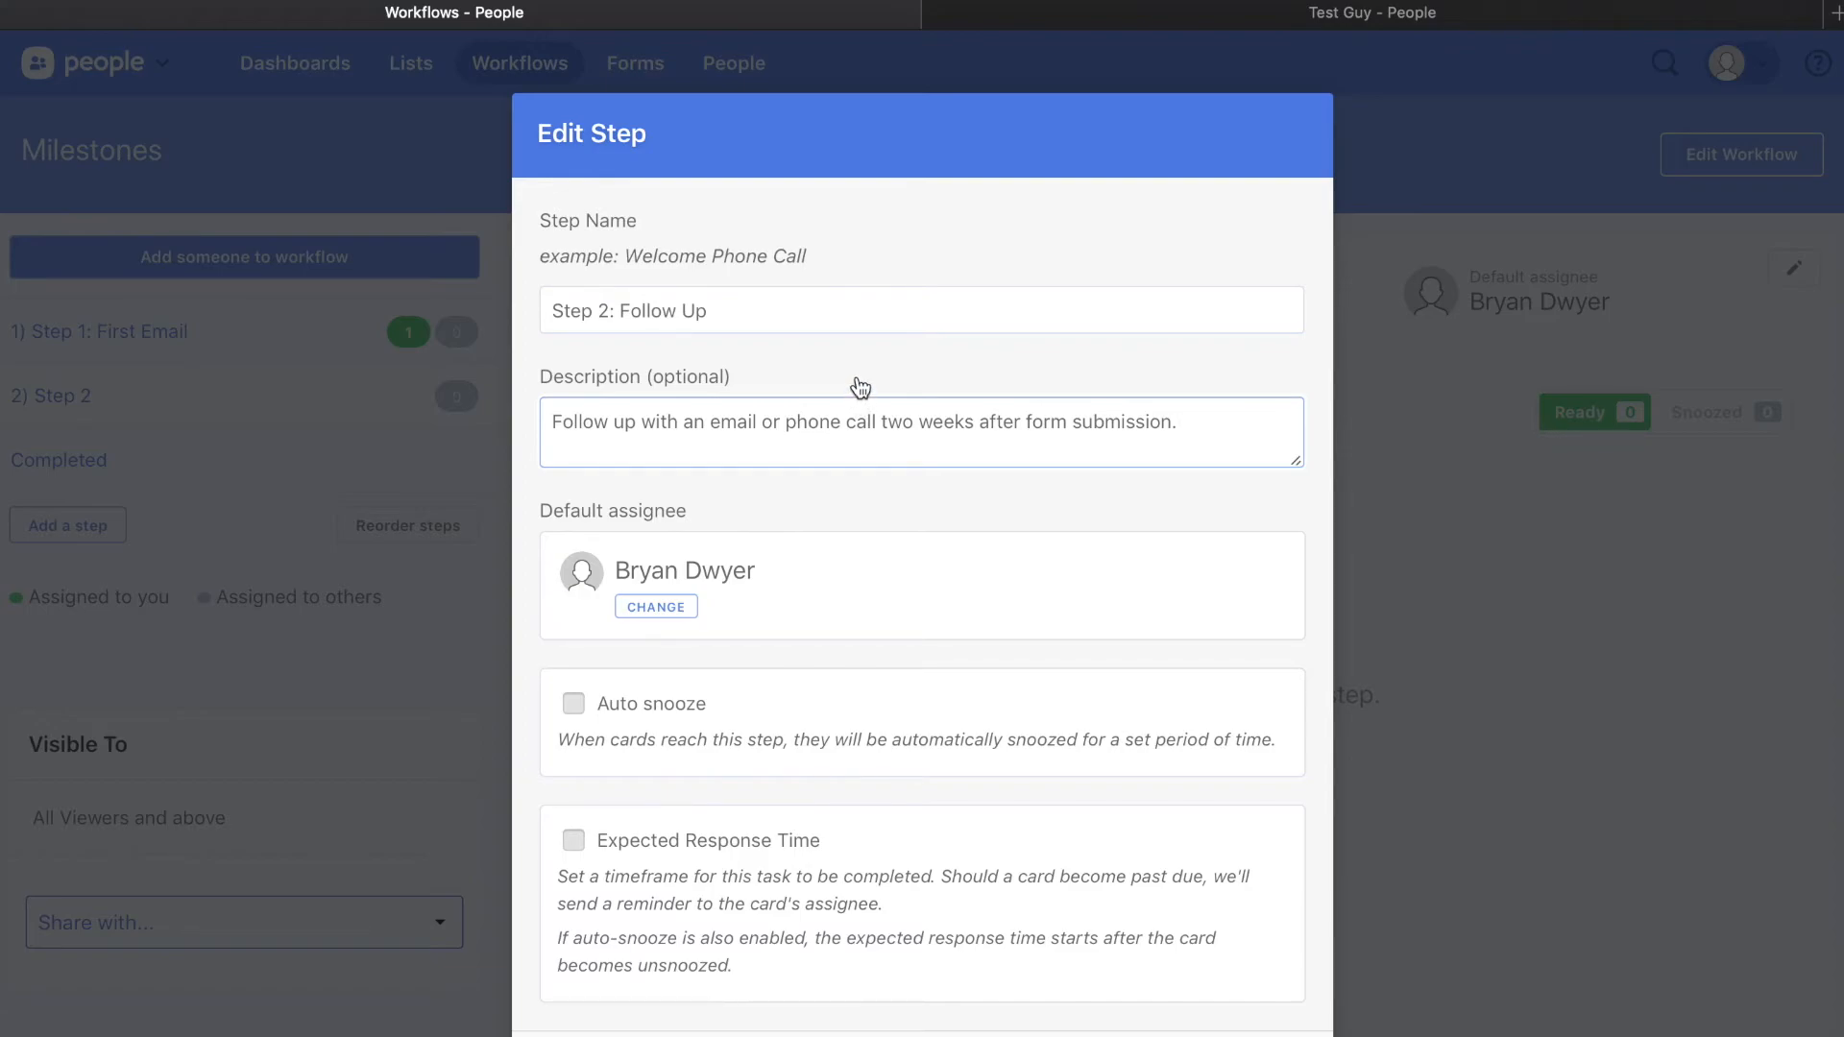
{"action": "left_click", "coordinate": [574, 706]}
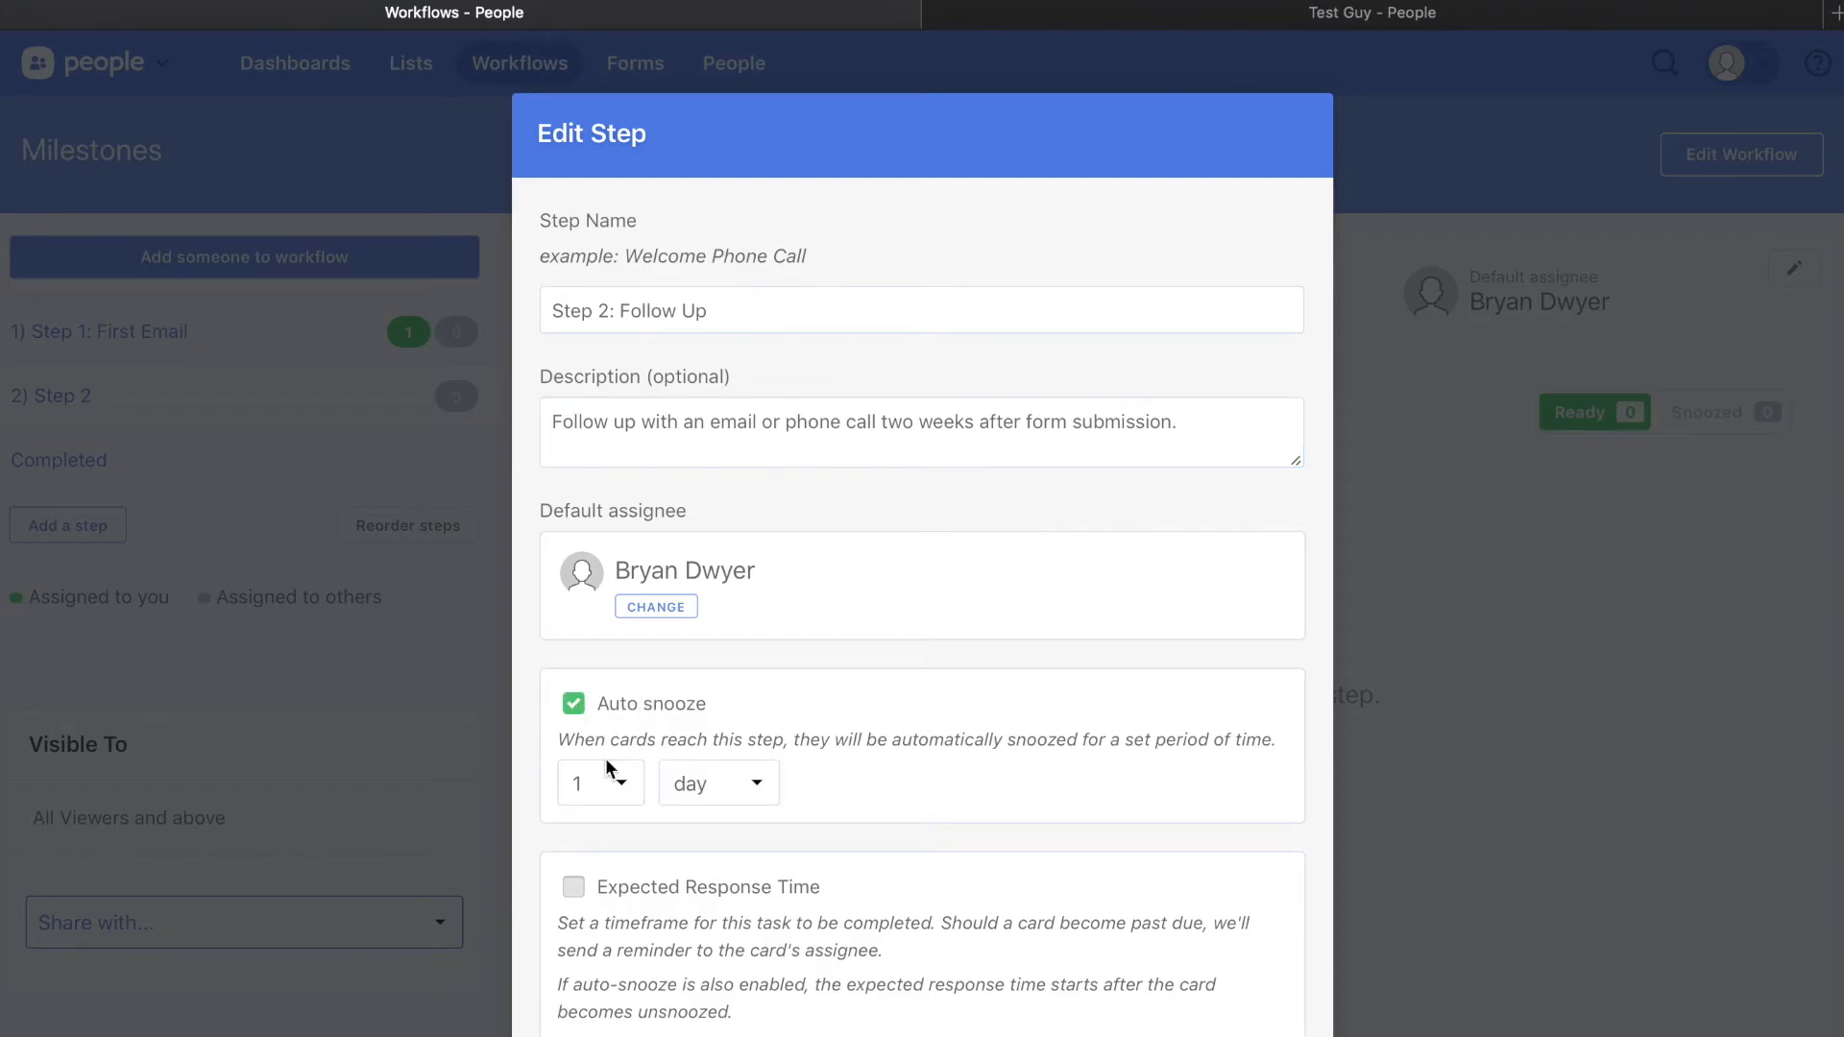
{"action": "left_click", "coordinate": [624, 790]}
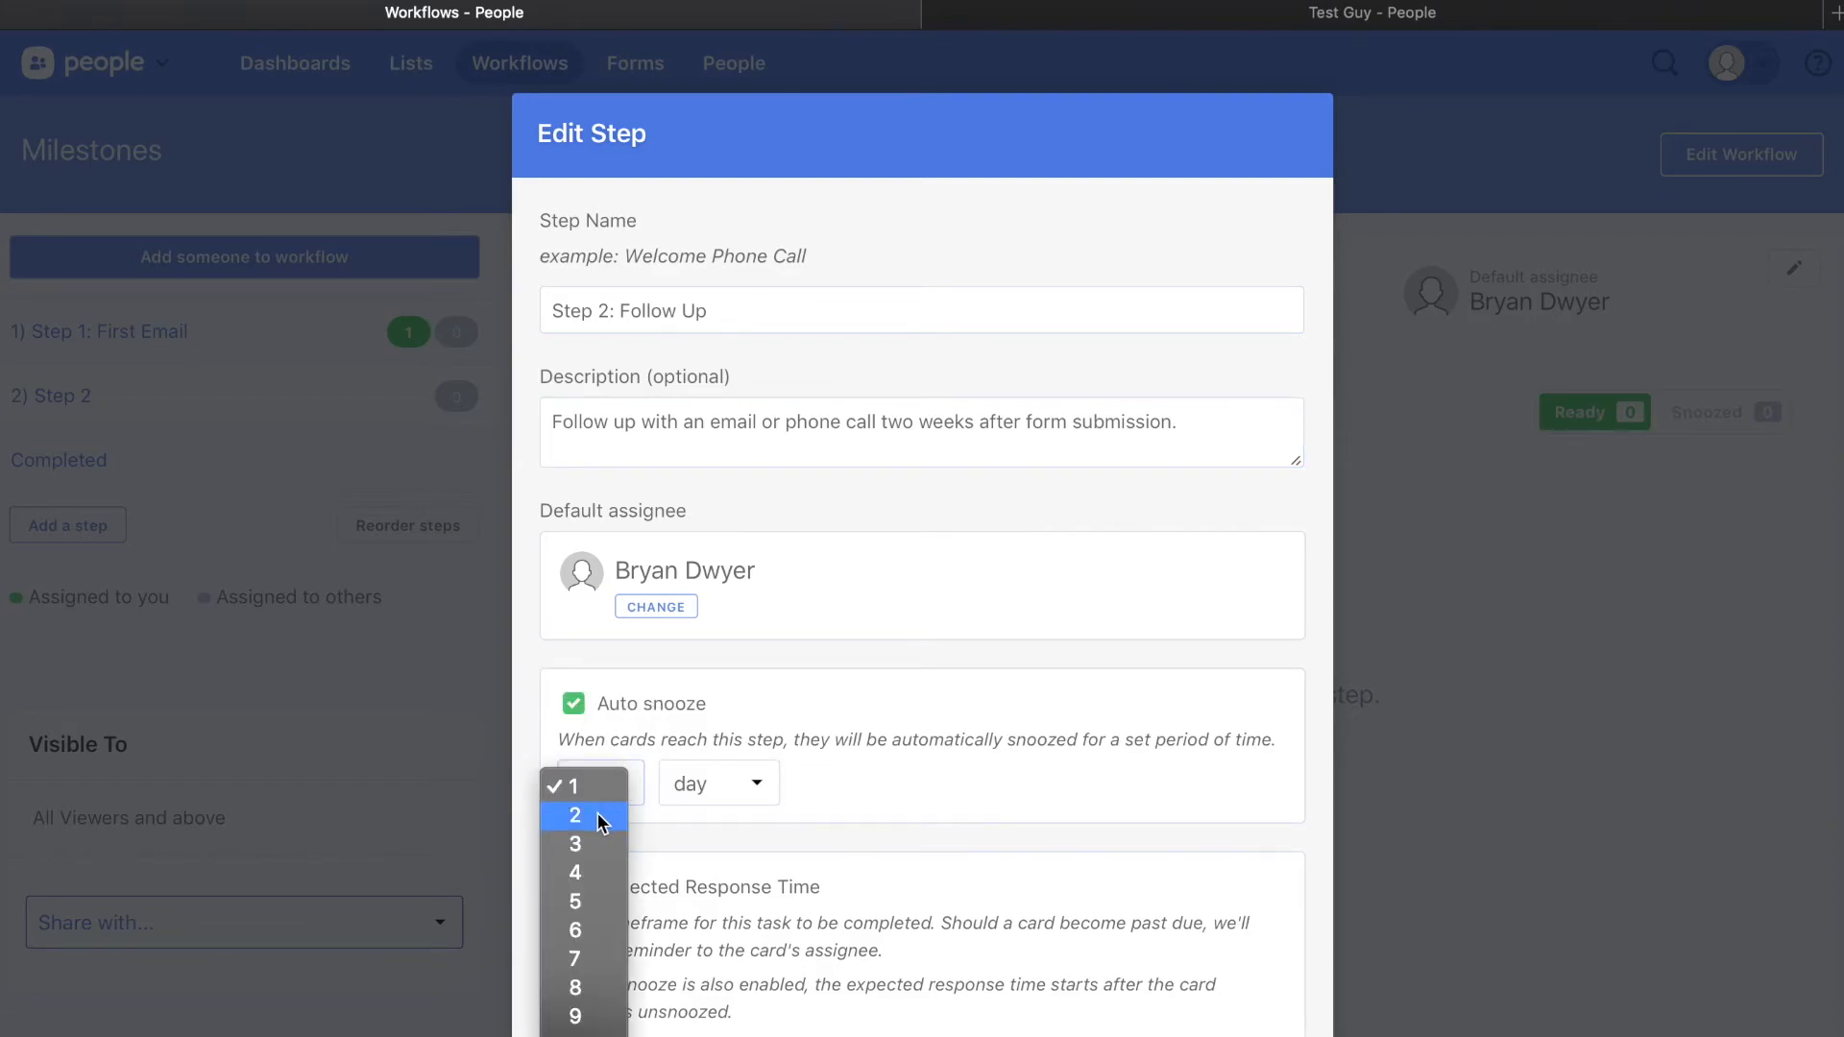
{"action": "left_click", "coordinate": [615, 815]}
{"action": "left_click", "coordinate": [758, 794]}
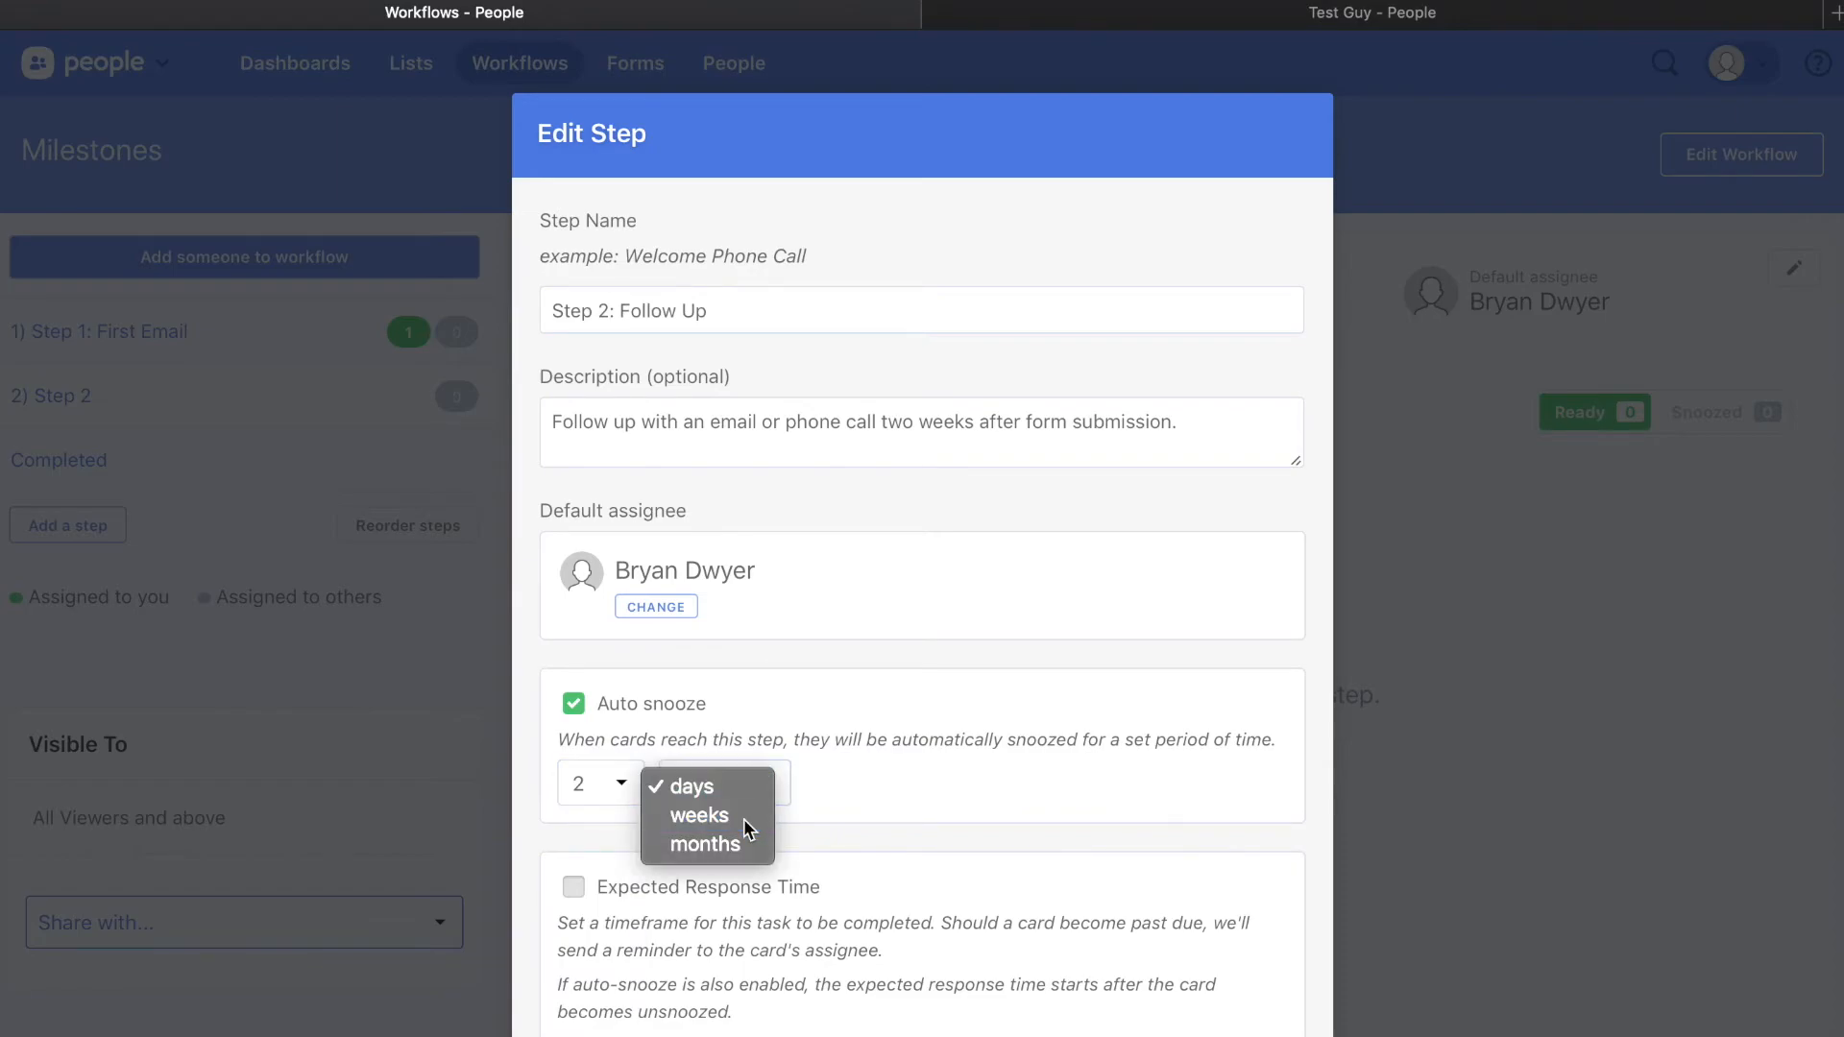
{"action": "left_click", "coordinate": [761, 816]}
{"action": "scroll", "coordinate": [836, 783], "scroll_direction": "down", "scroll_amount": 2}
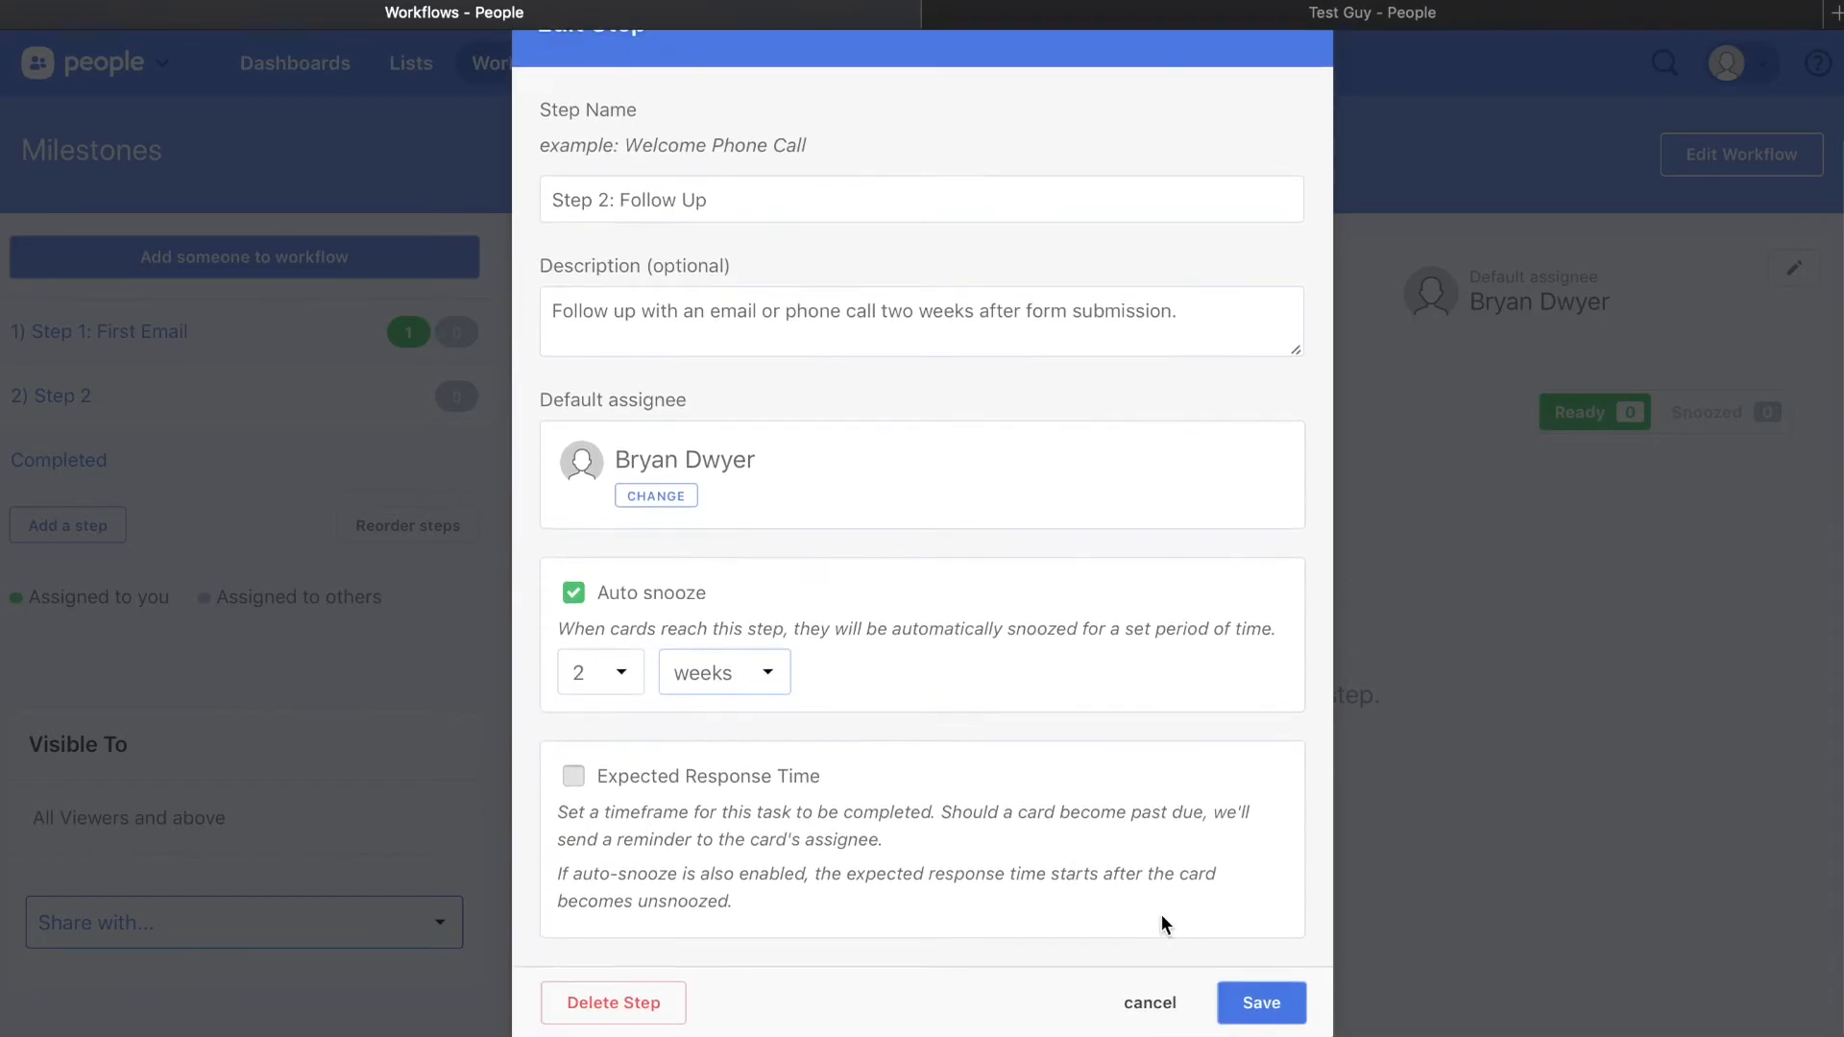
{"action": "left_click", "coordinate": [1261, 1004]}
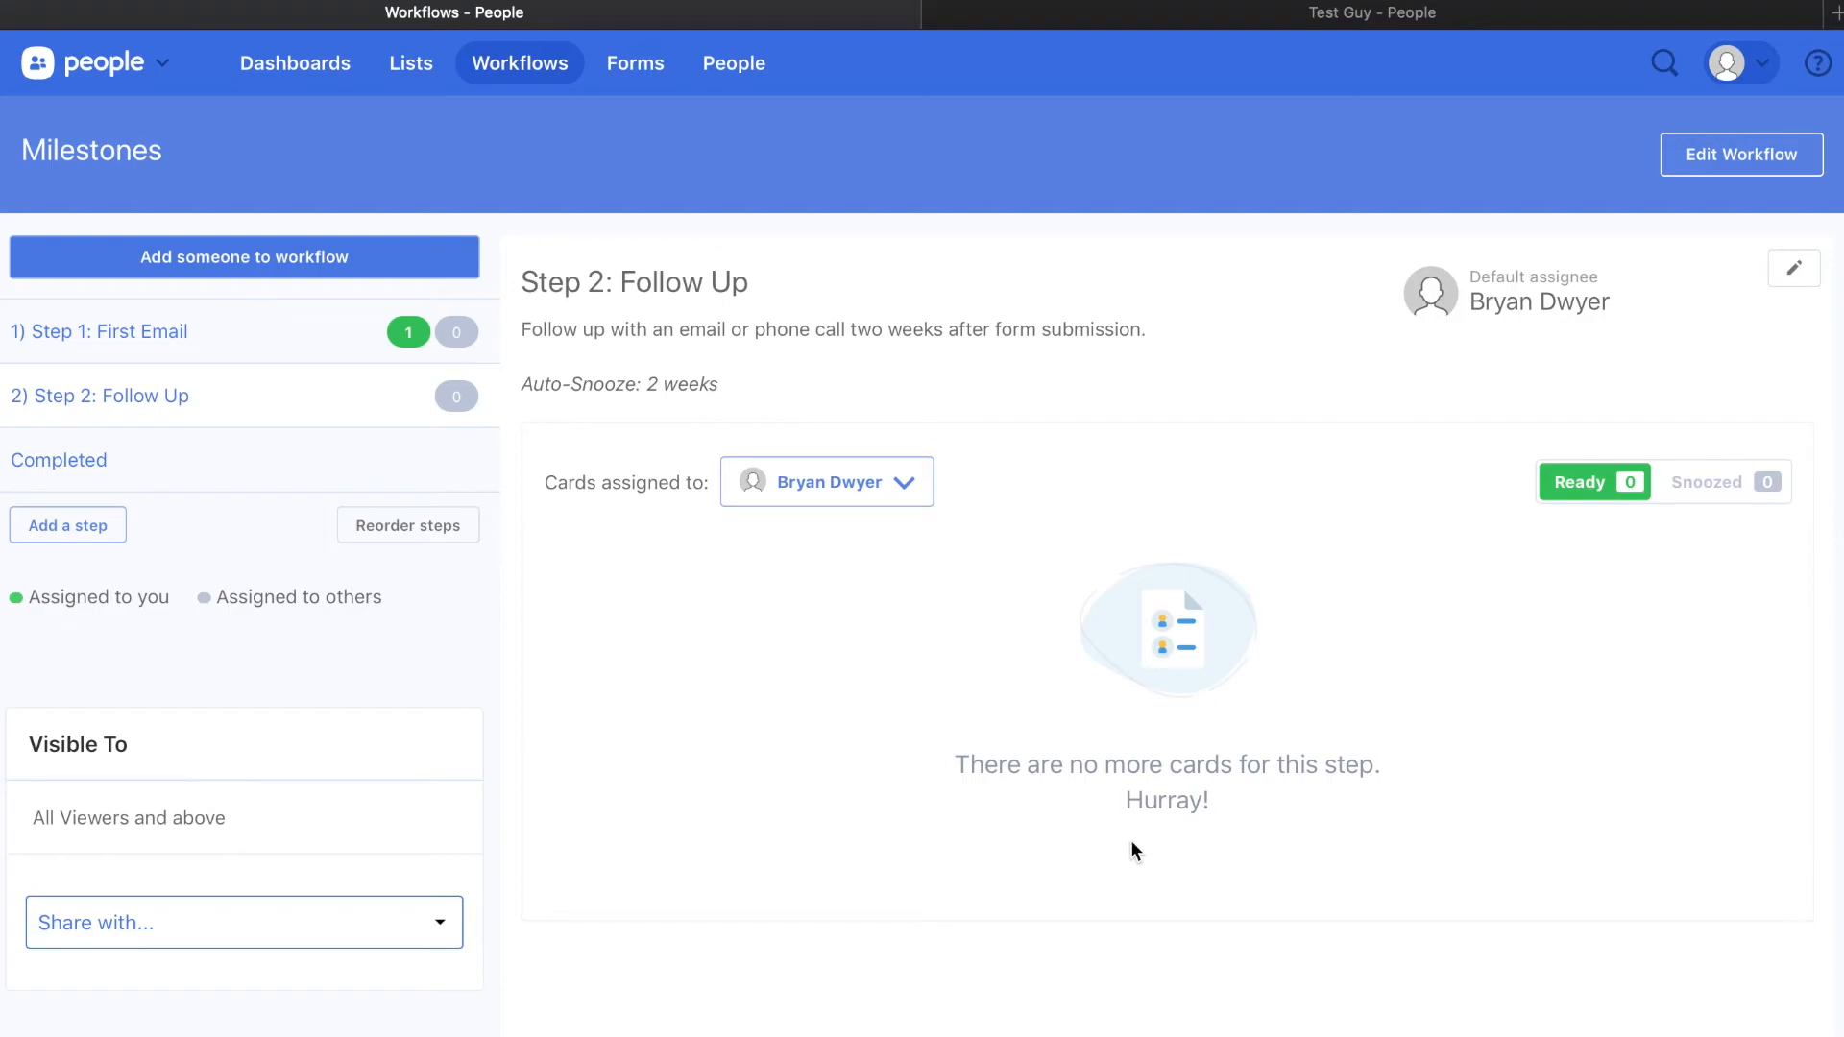
Select the test submitter's card in Step 1: First Email and mark the step complete to advance the card
{"action": "left_click", "coordinate": [224, 347]}
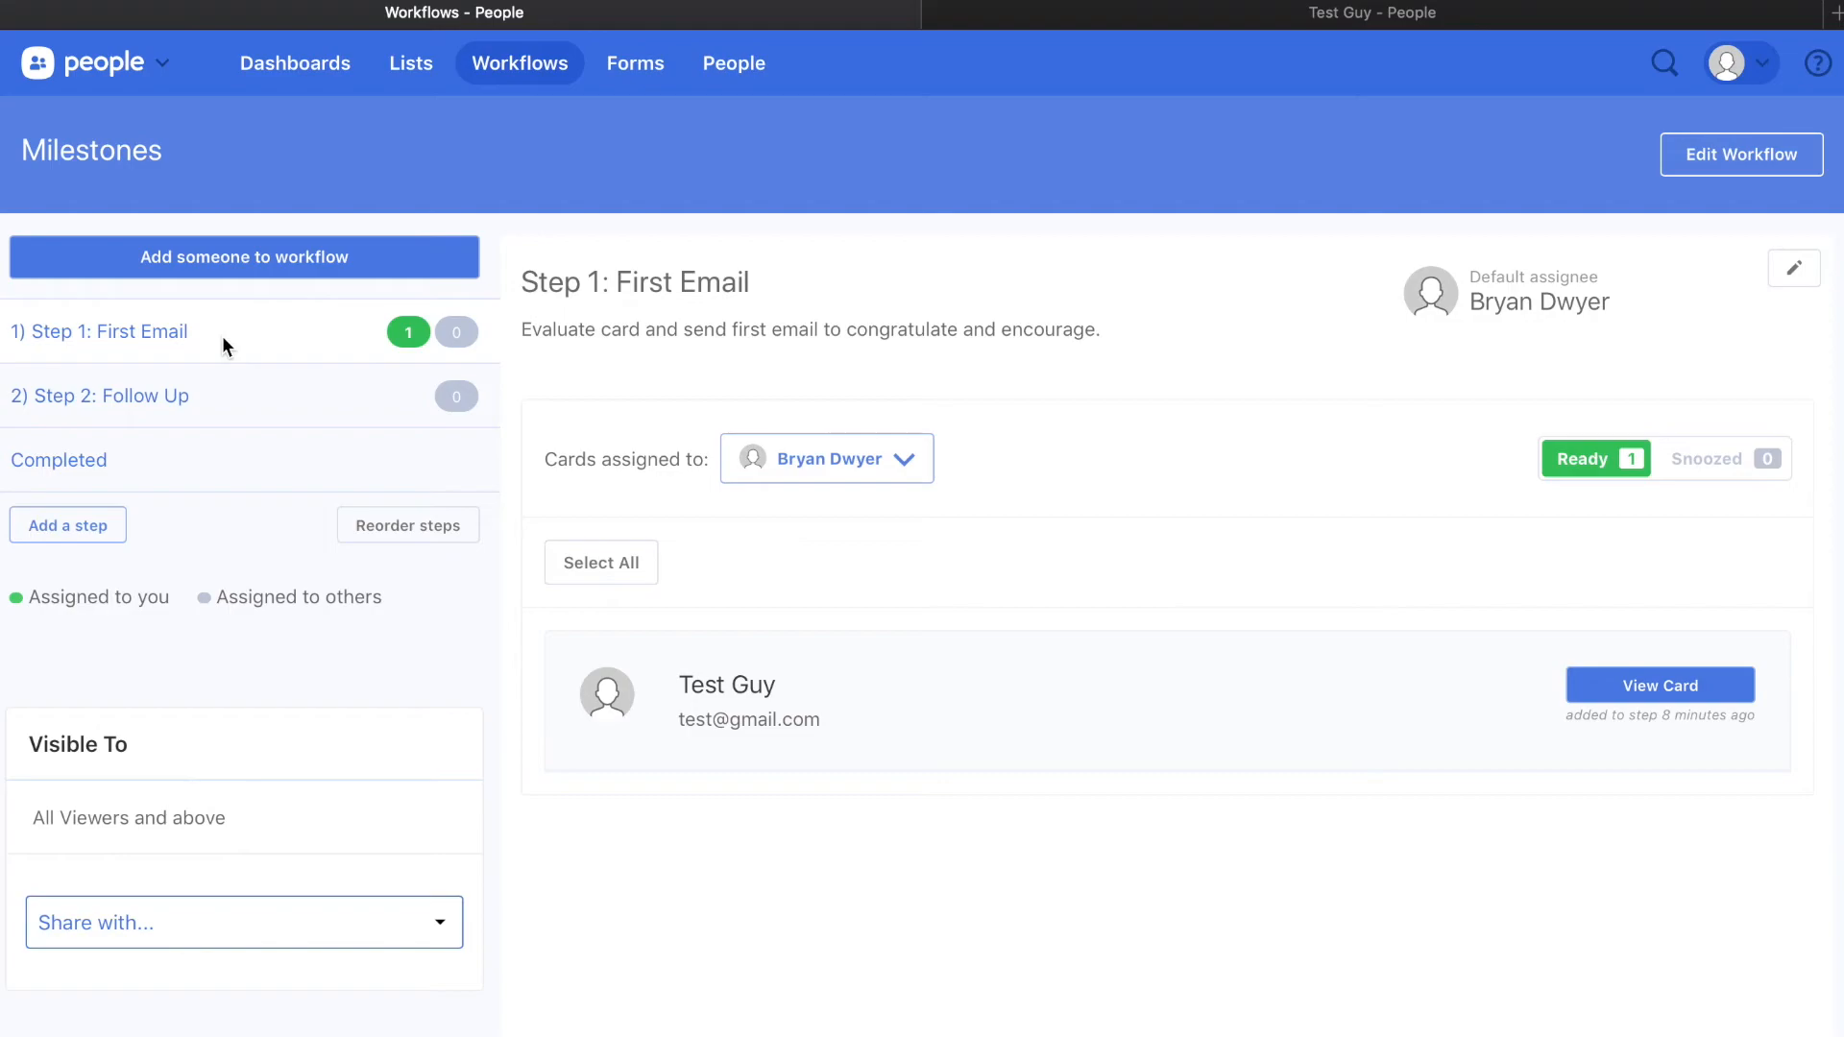
{"action": "mouse_move", "coordinate": [619, 715]}
{"action": "left_click", "coordinate": [612, 705]}
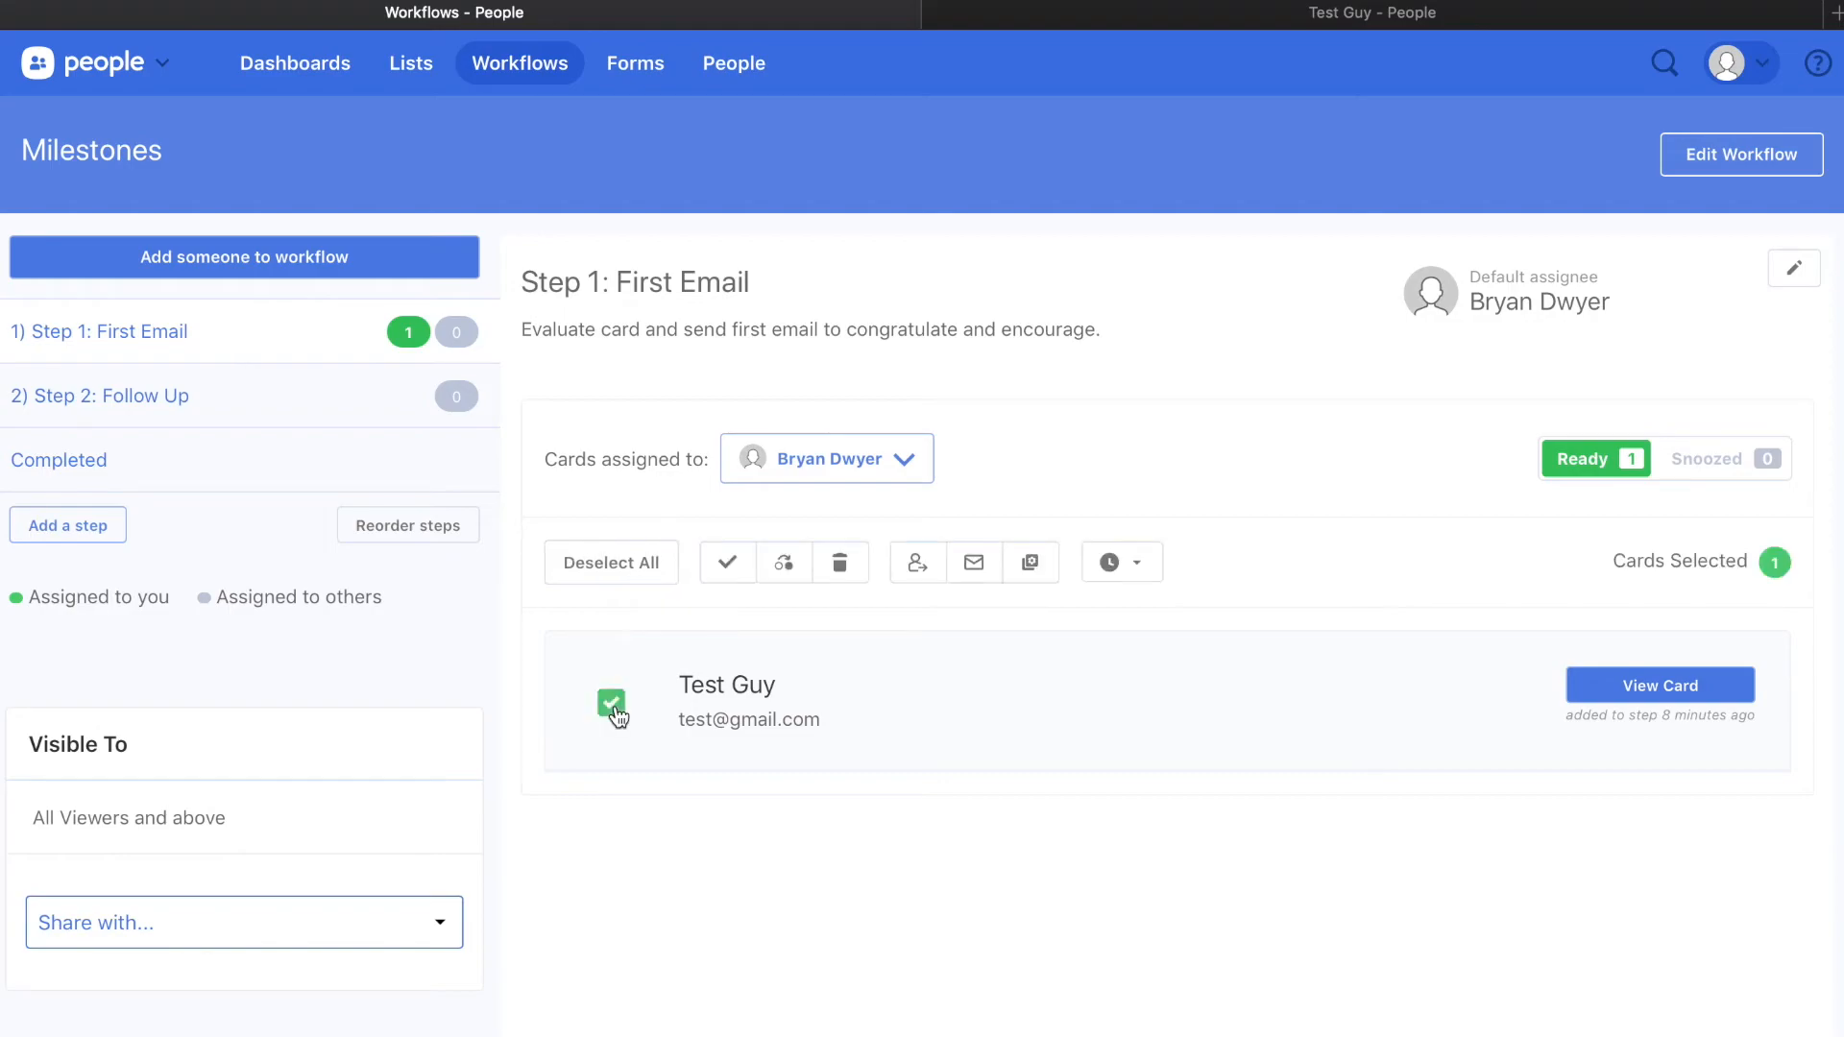
{"action": "left_click", "coordinate": [728, 565]}
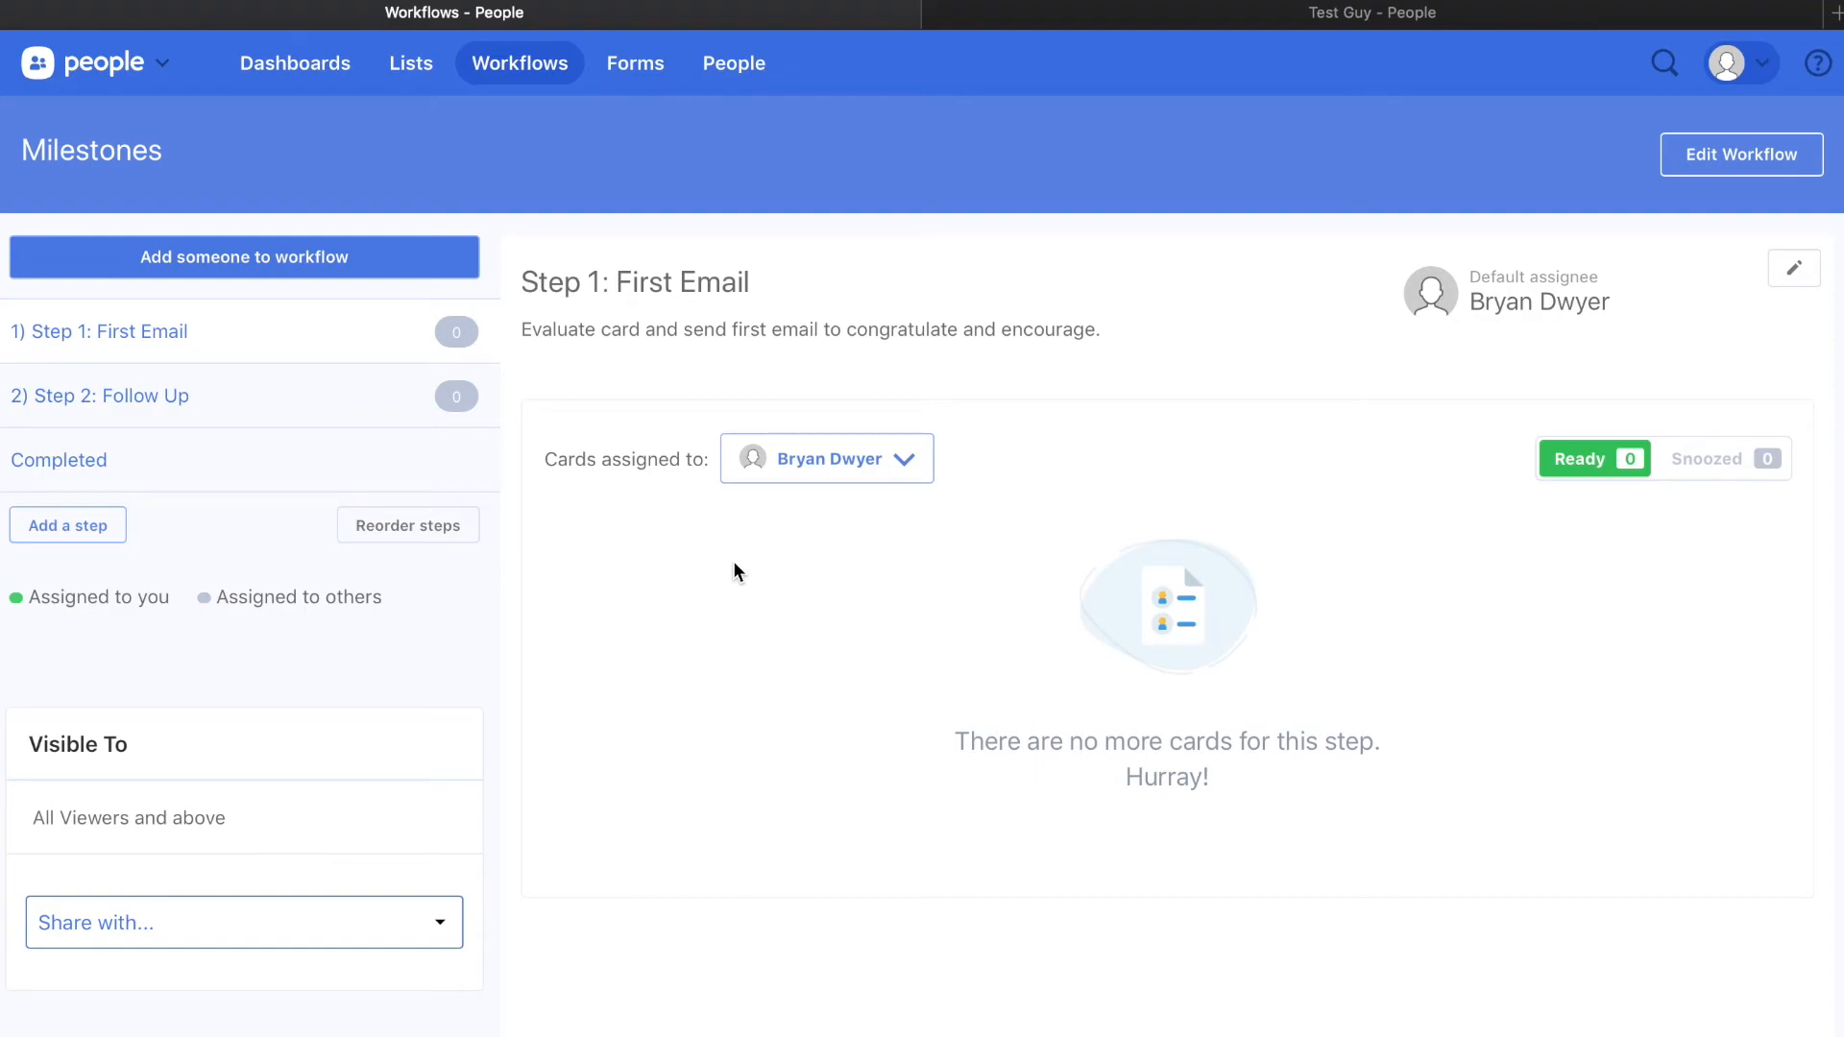
View the snoozed cards in Step 2: Follow Up and check the test submitter's snooze date
{"action": "left_click", "coordinate": [238, 409]}
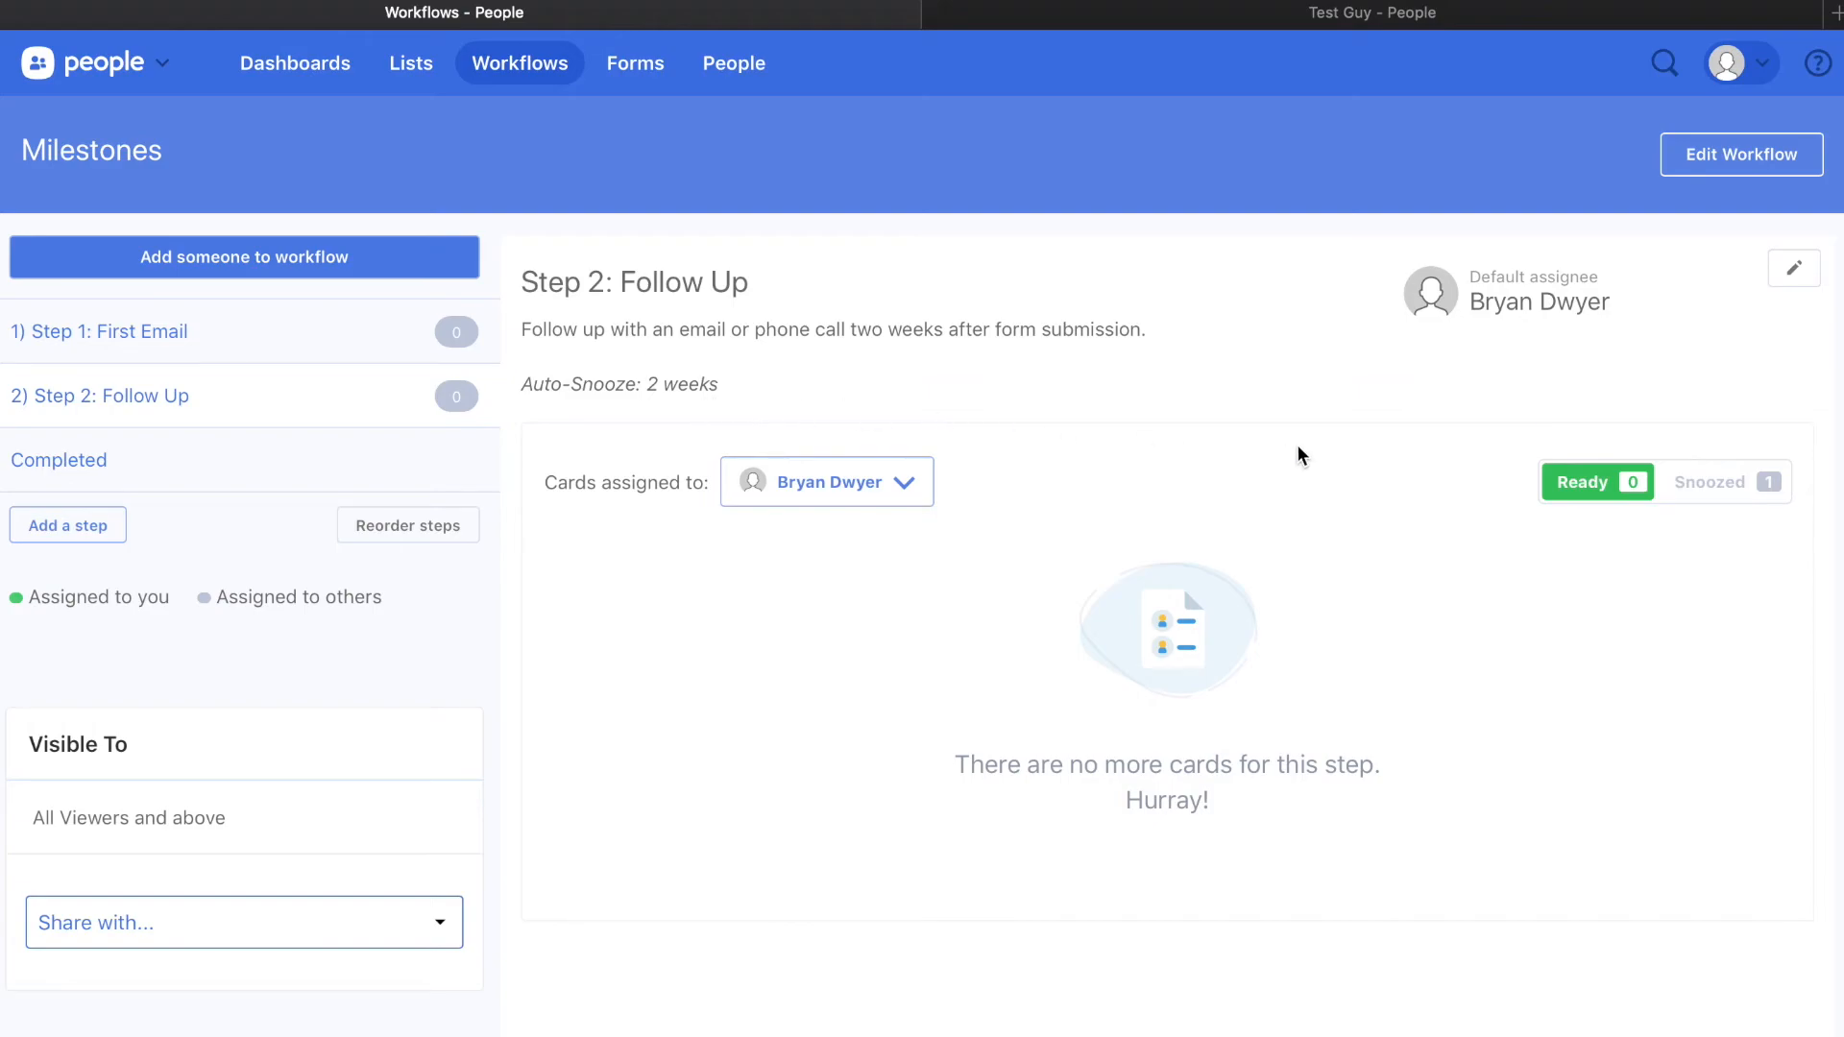
{"action": "scroll", "coordinate": [1740, 485], "scroll_direction": "down", "scroll_amount": 1}
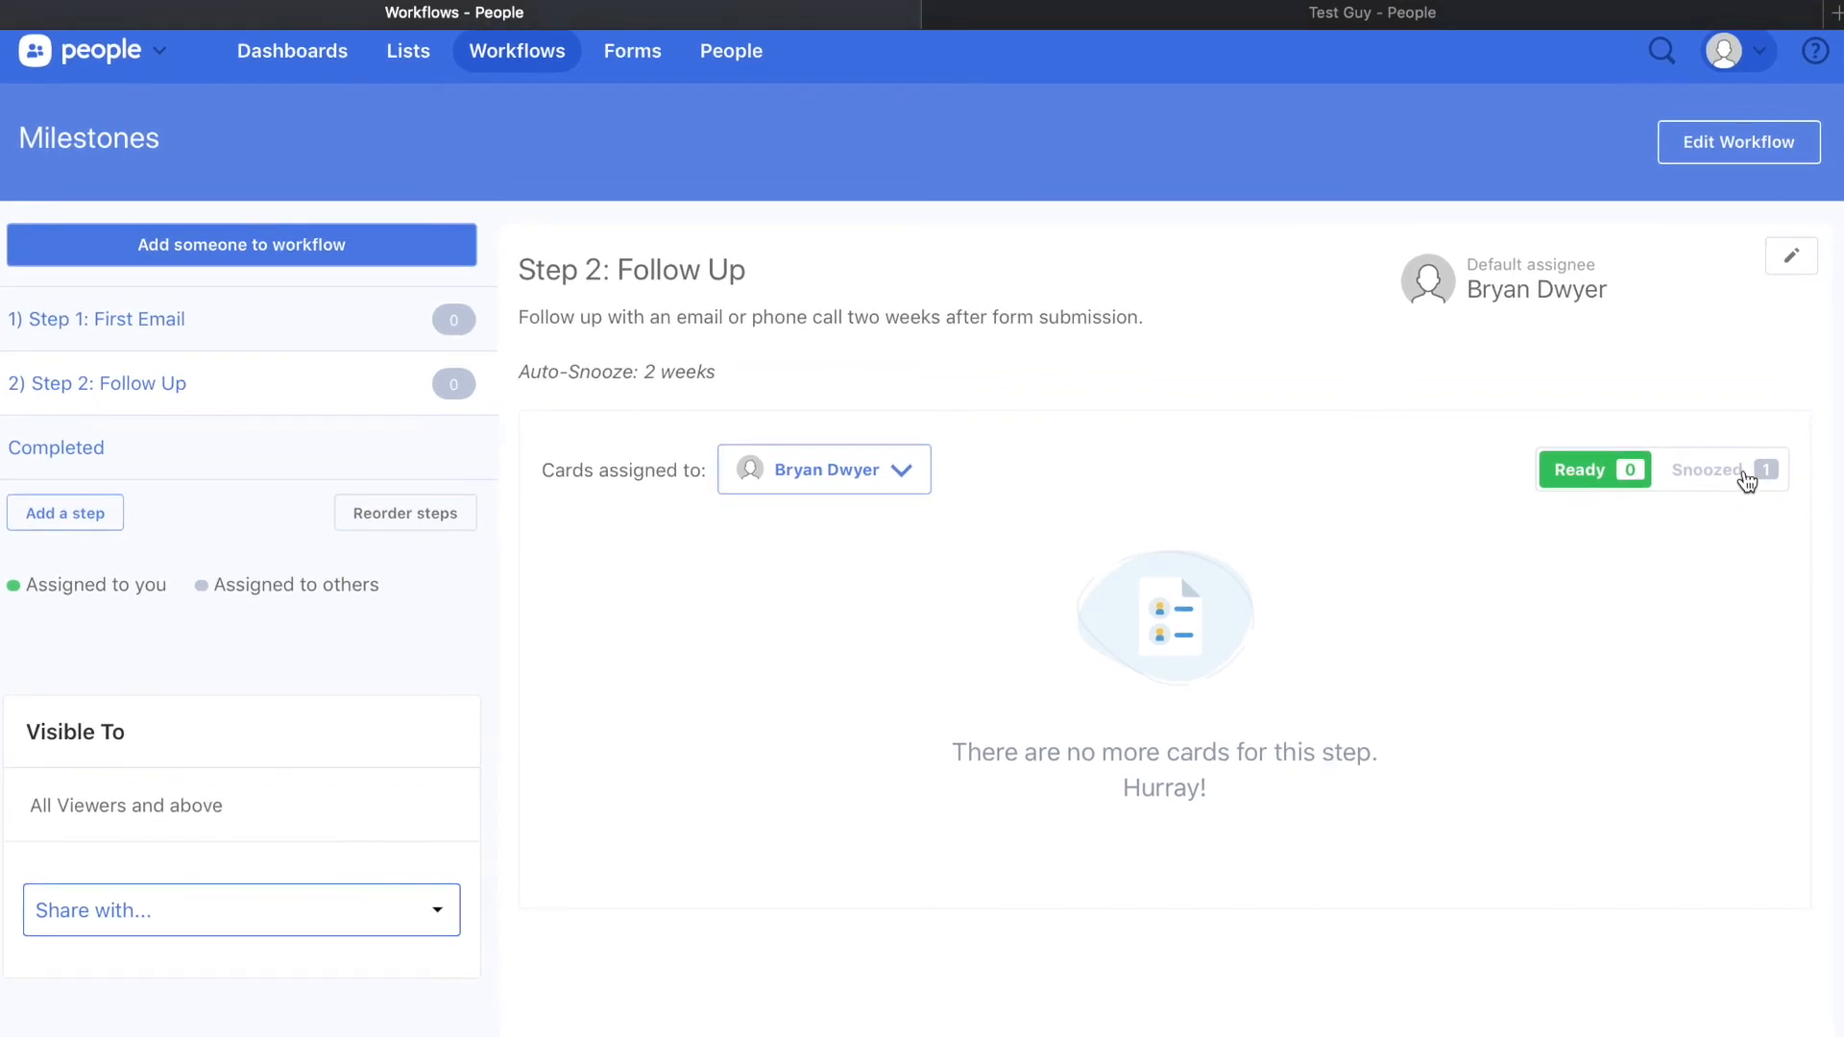
{"action": "left_click", "coordinate": [1743, 486]}
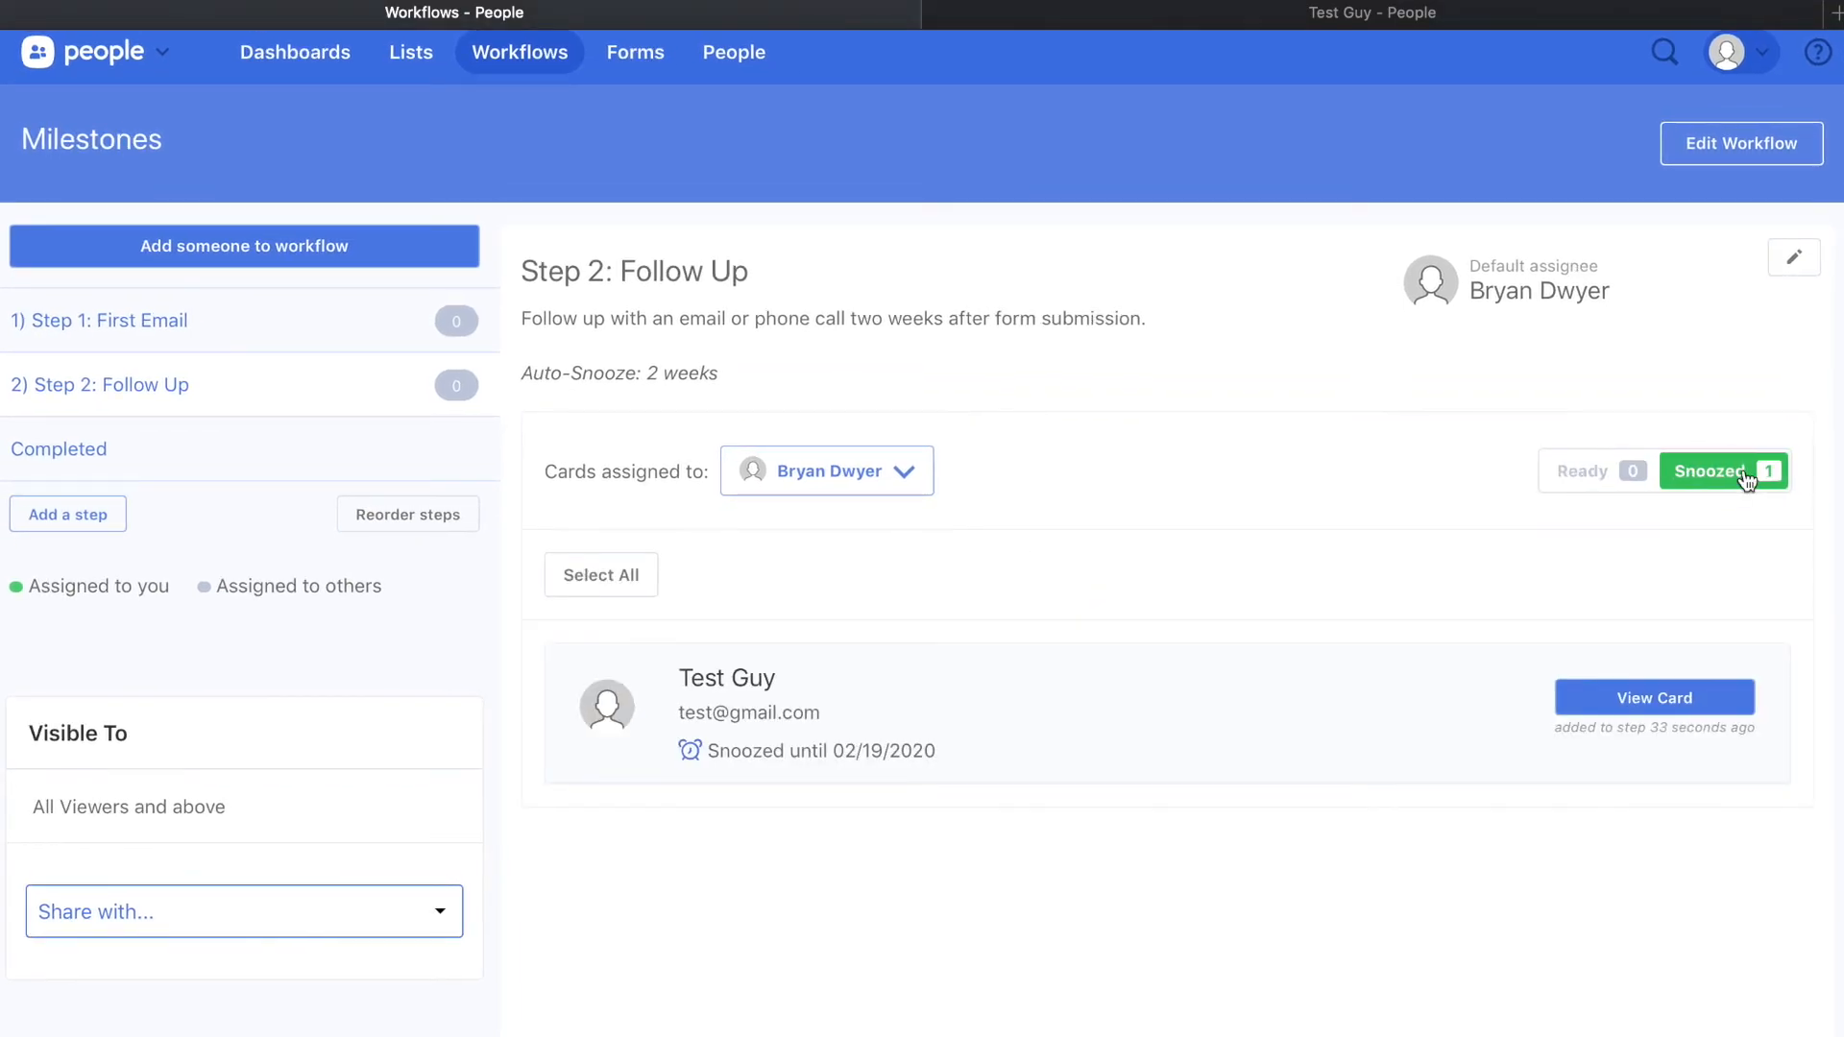
{"action": "mouse_move", "coordinate": [745, 708]}
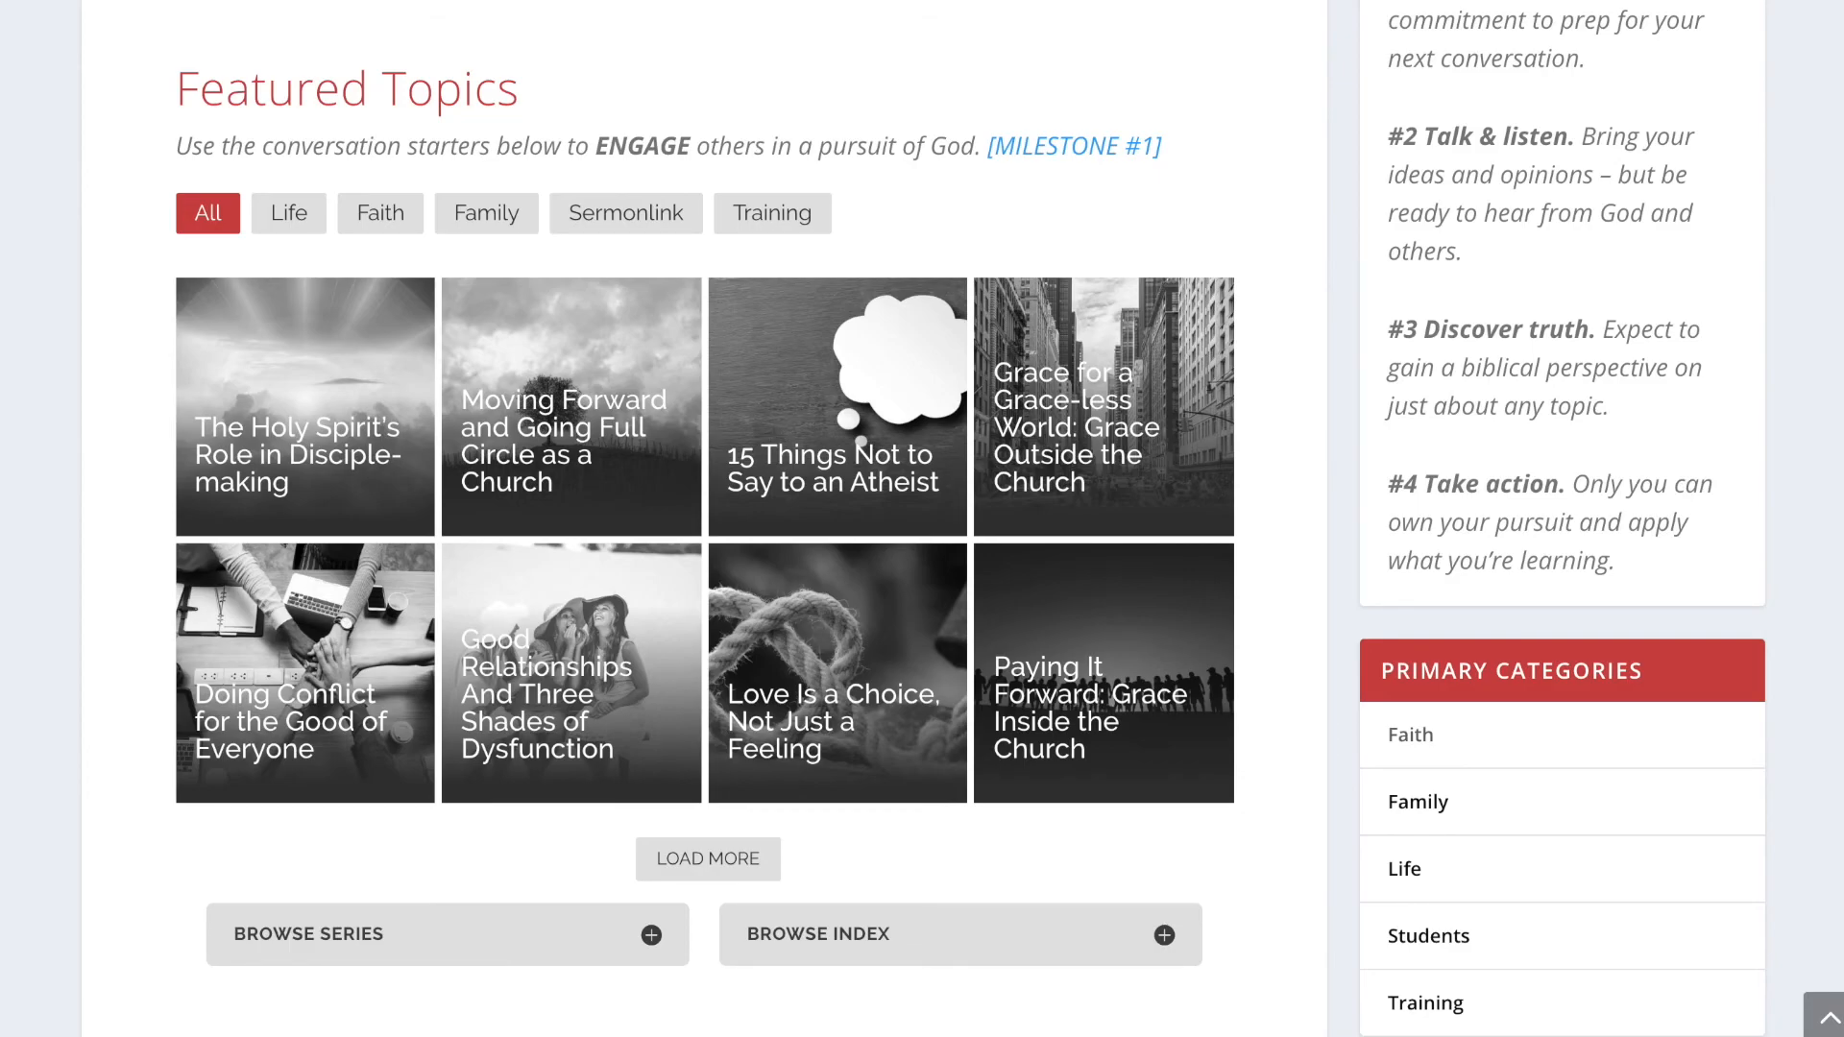
Switch to the topics website and open the Milestone #1 link in the Featured Topics introduction
{"action": "left_click", "coordinate": [1109, 150]}
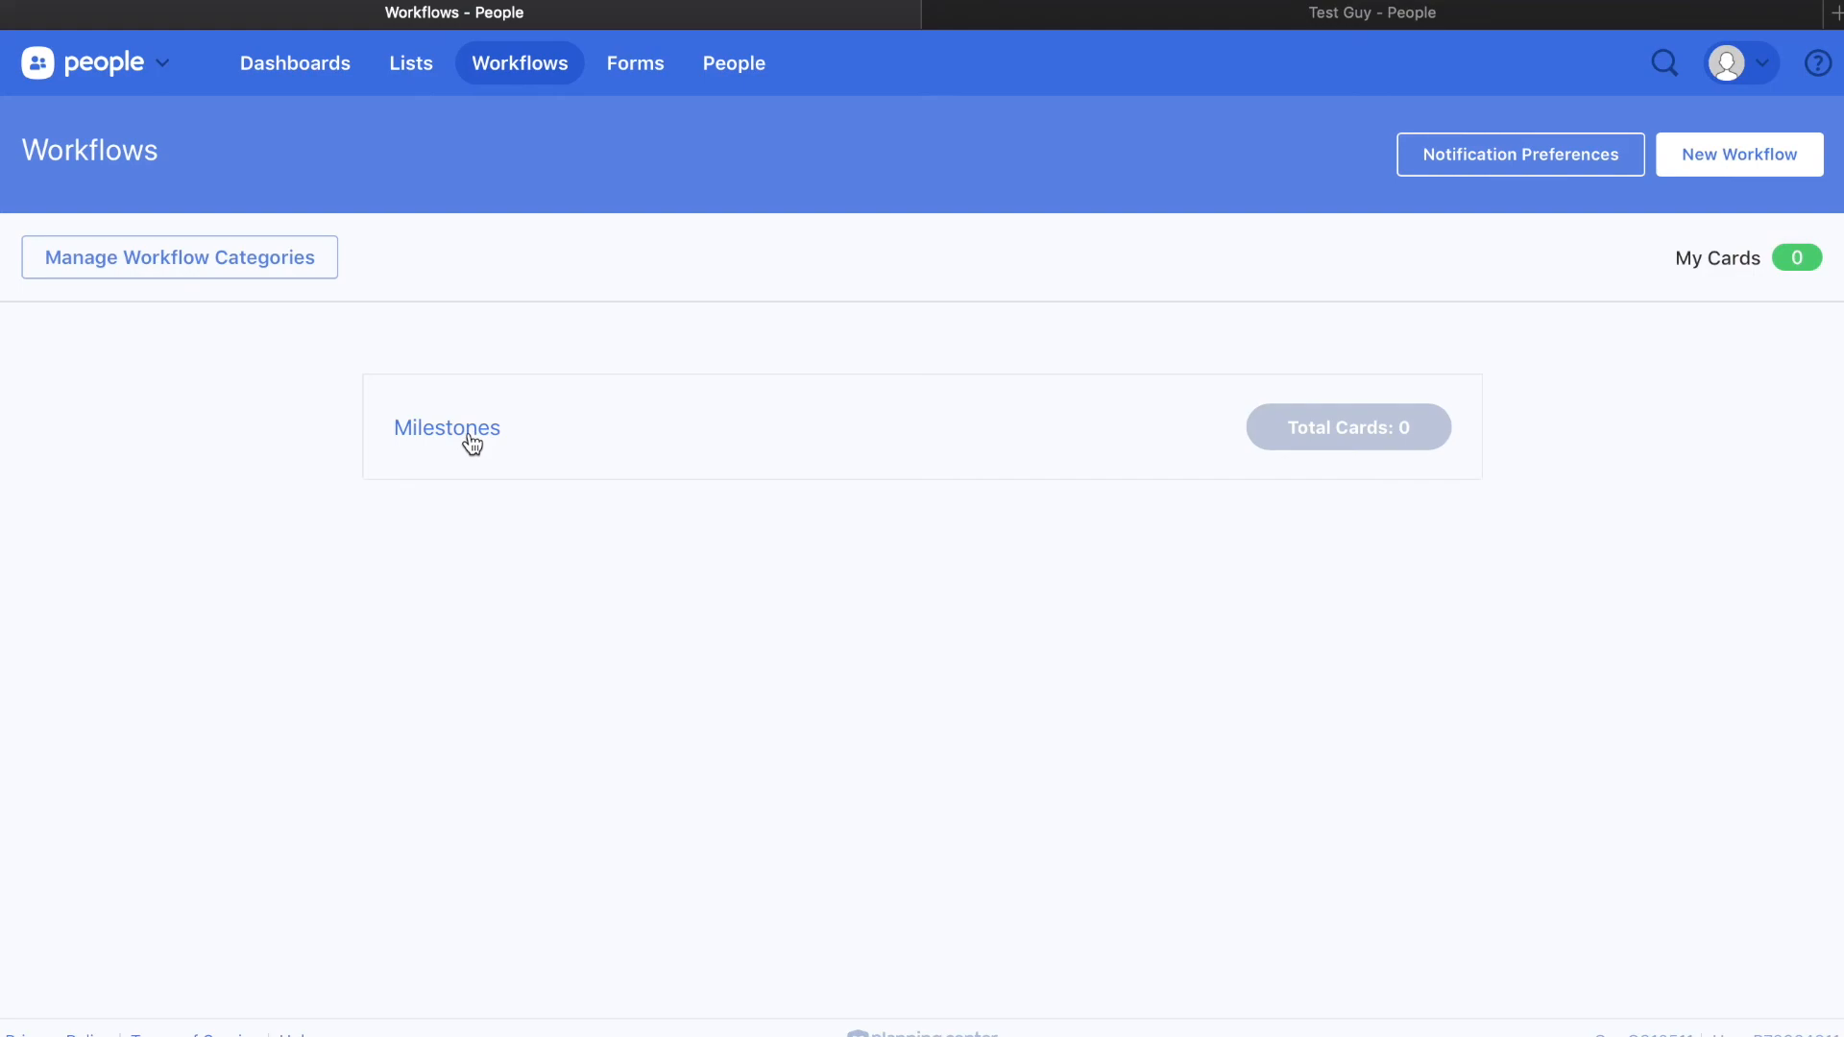
Review the Milestones workflow's steps and open the public view of the Milestone Log form
{"action": "left_click", "coordinate": [469, 437]}
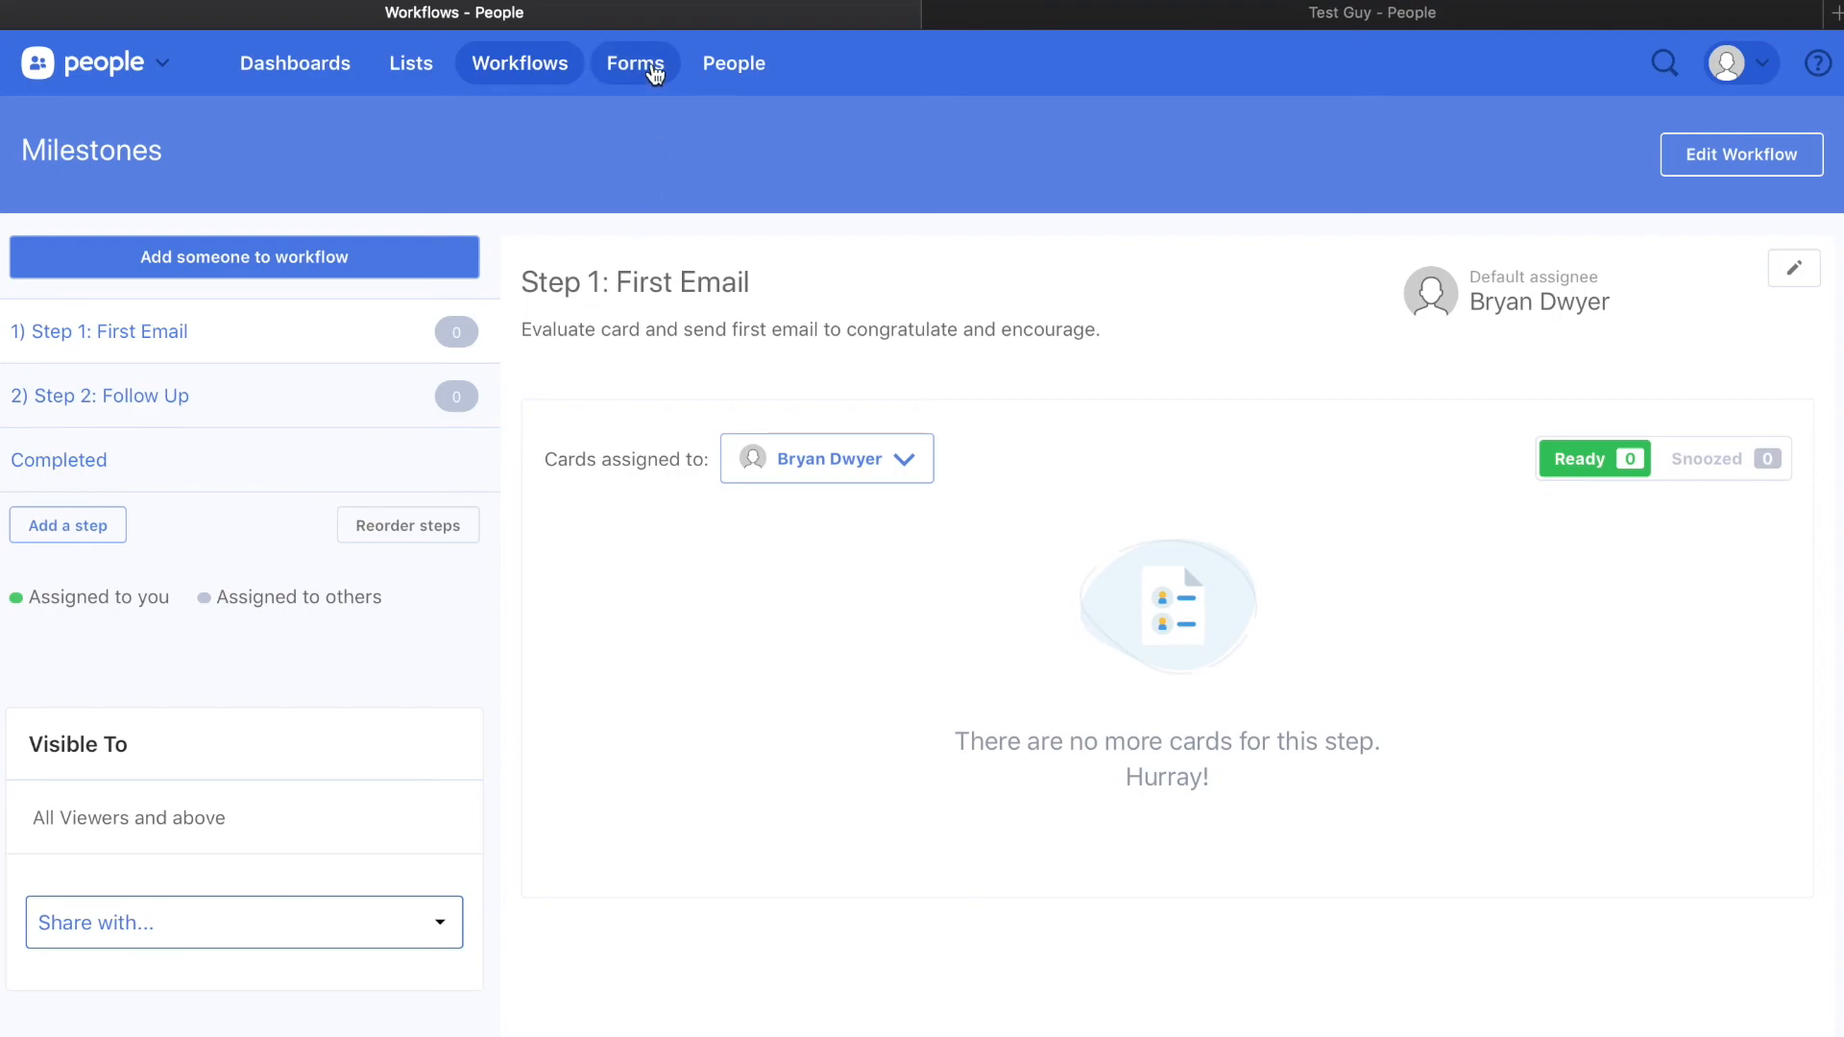
{"action": "left_click", "coordinate": [654, 75]}
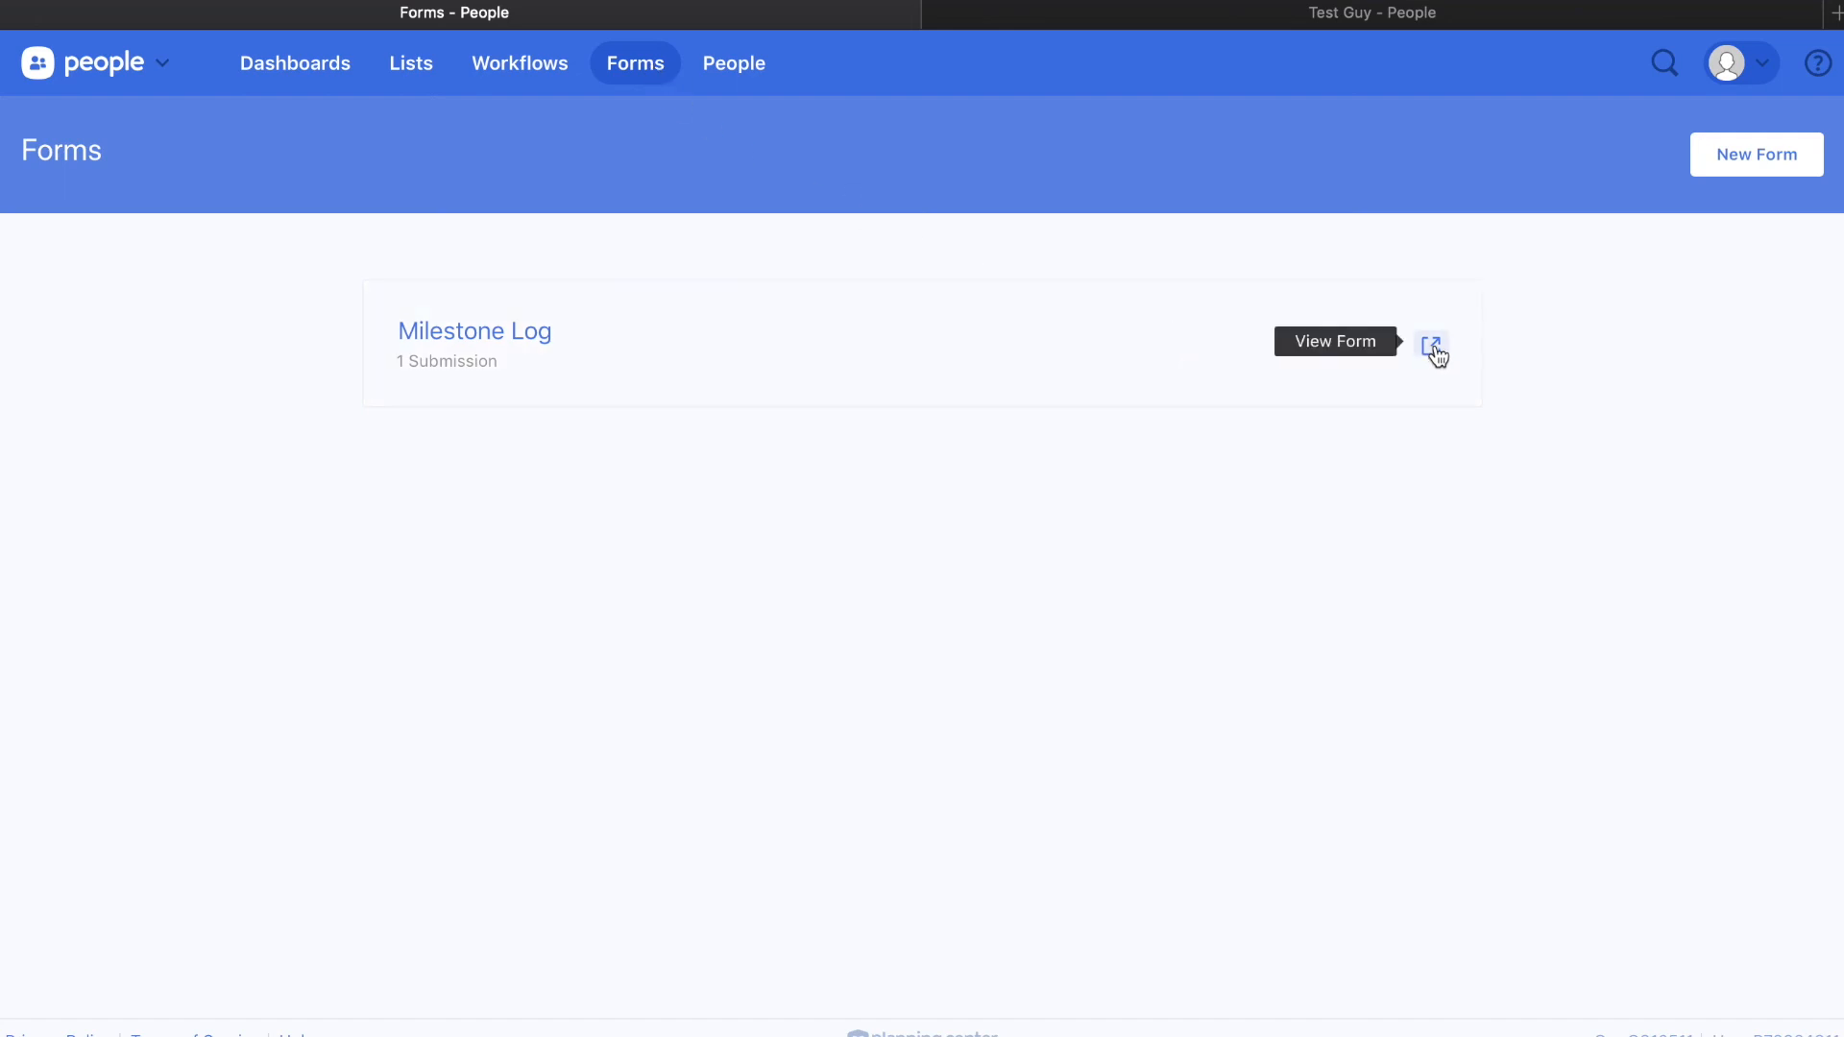
{"action": "left_click", "coordinate": [1433, 347]}
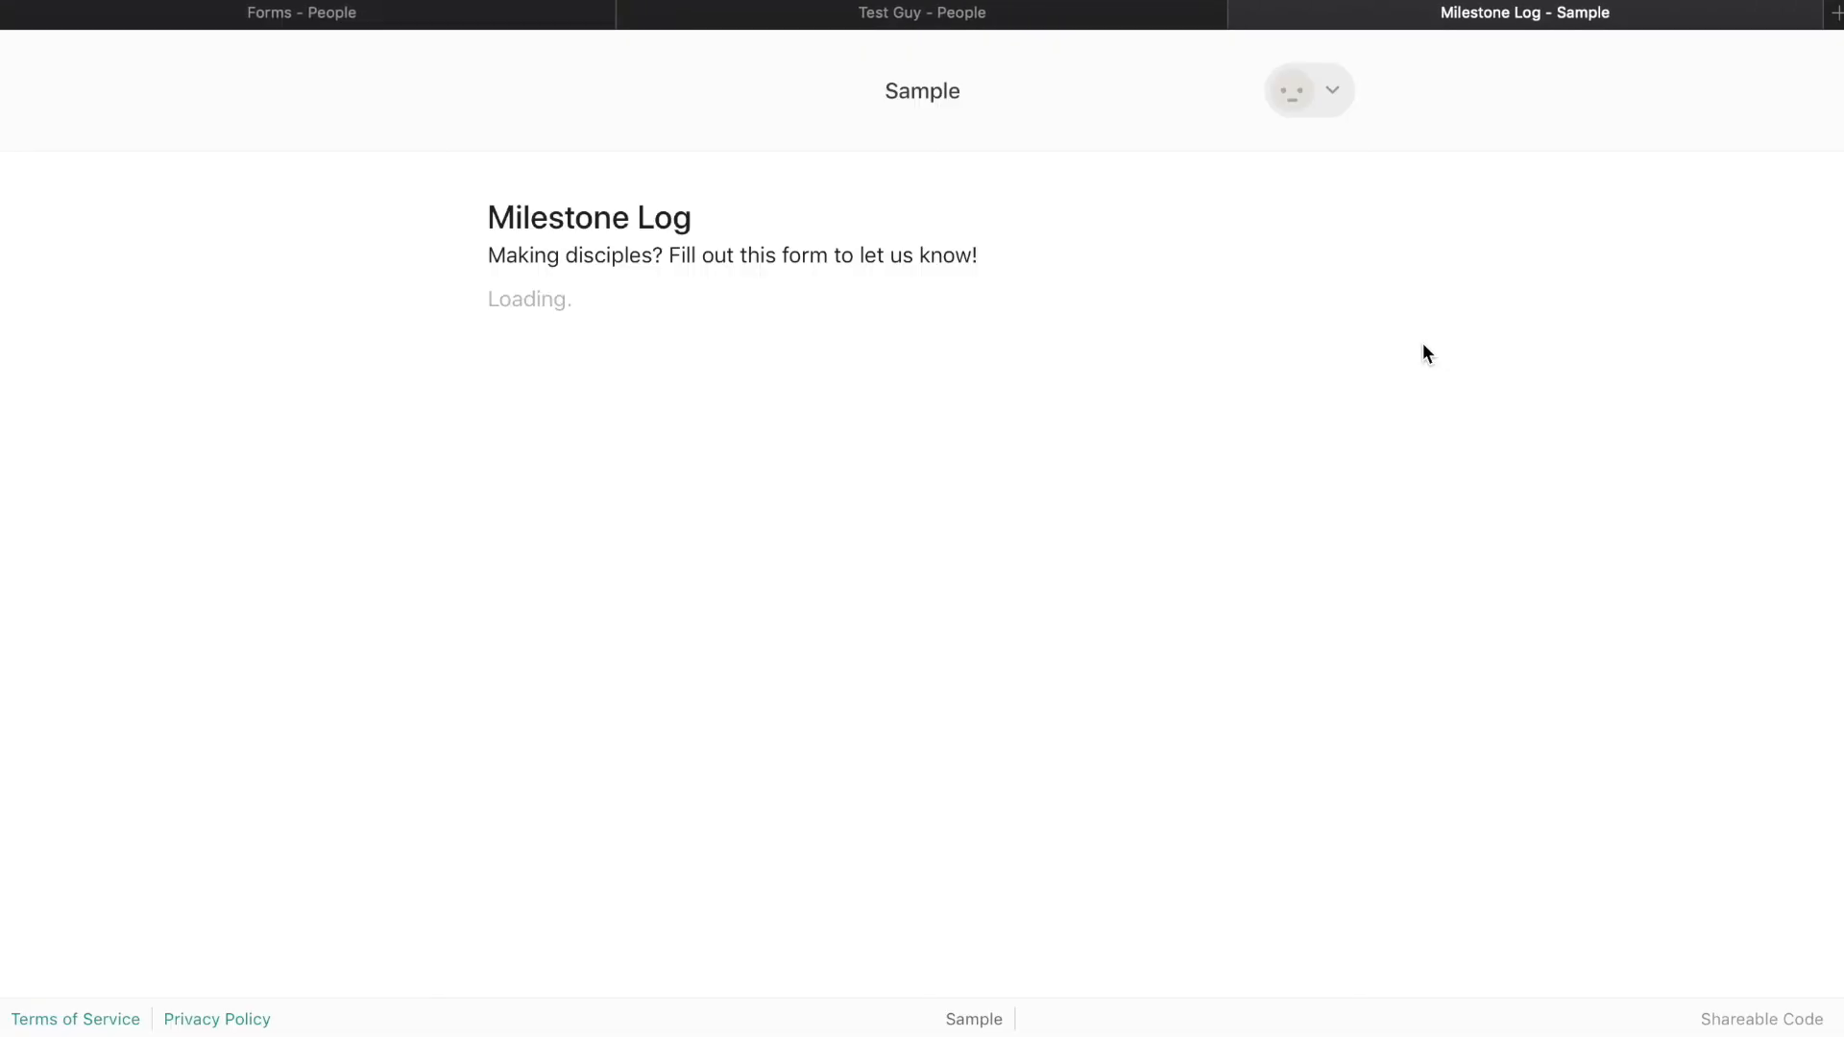